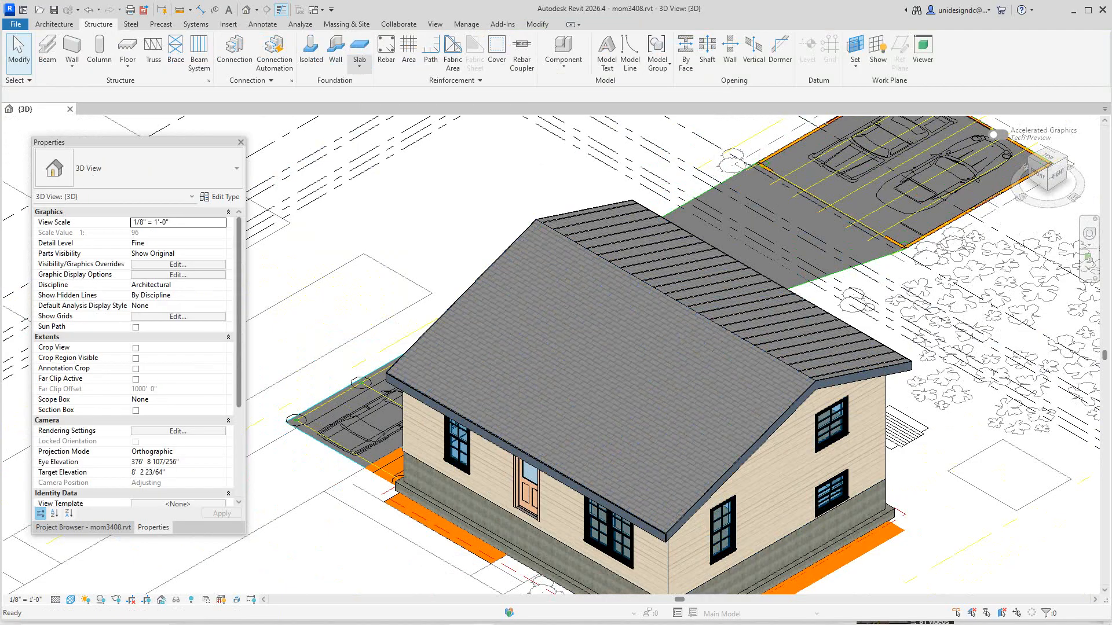
- Delete the structural beam system on the rear roof slope and the 1x12 fascia around the roof edges
{"action": "left_click", "coordinate": [698, 265]}
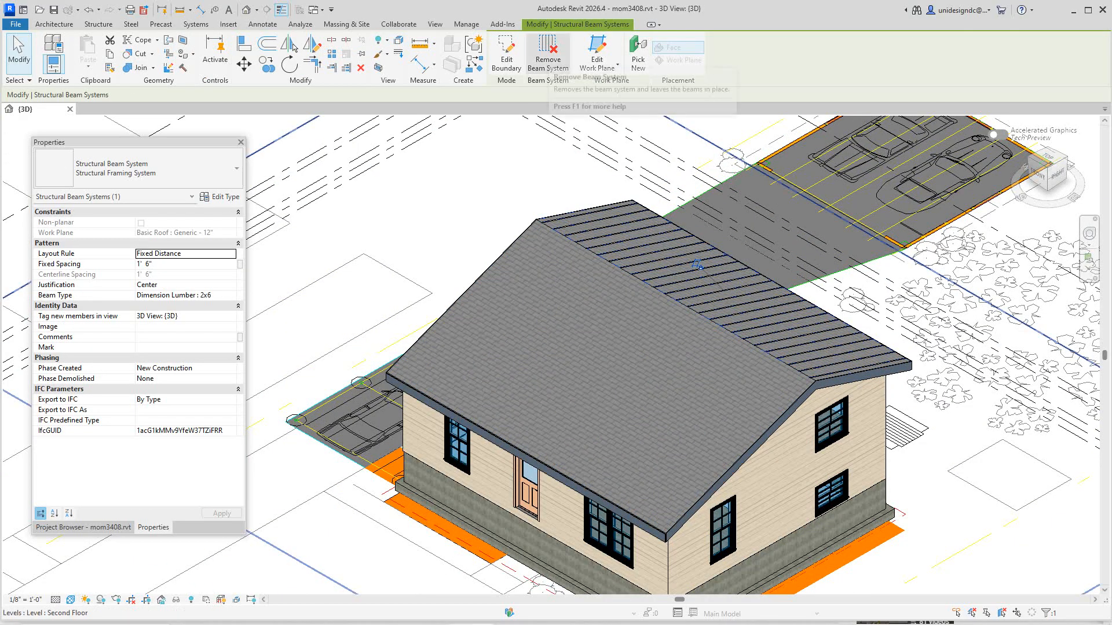
{"action": "left_click", "coordinate": [361, 67]}
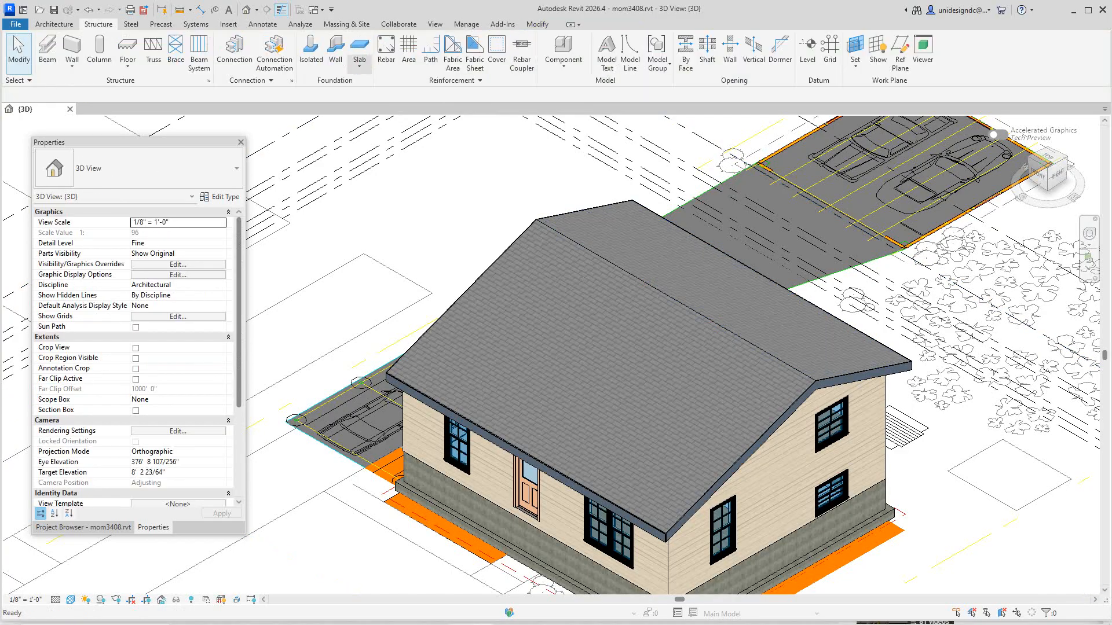
{"action": "left_click", "coordinate": [556, 475]}
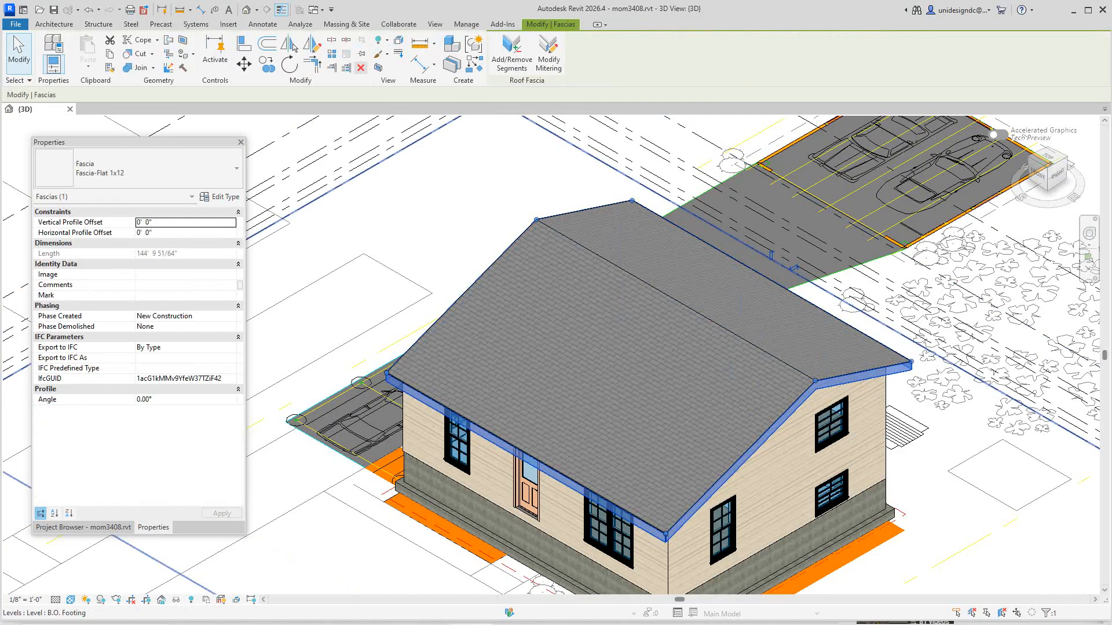
{"action": "left_click", "coordinate": [360, 68]}
- Inspect the bare roof on the house from the right side and from angled 3D views
{"action": "scroll", "coordinate": [888, 363], "scroll_direction": "down", "scroll_amount": 2}
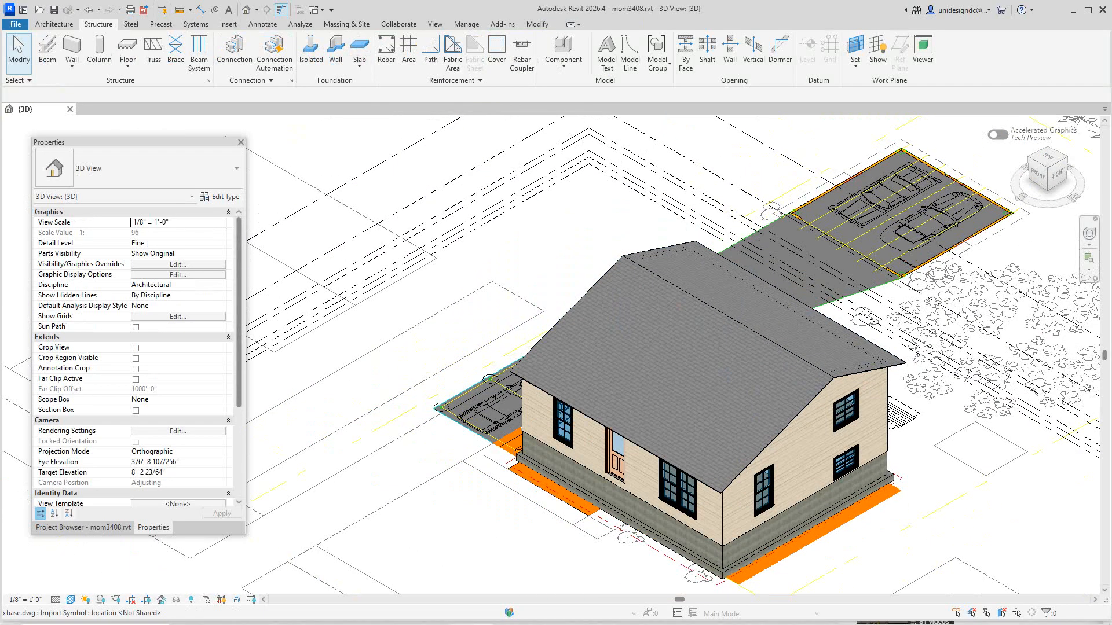
{"action": "left_click", "coordinate": [1058, 174]}
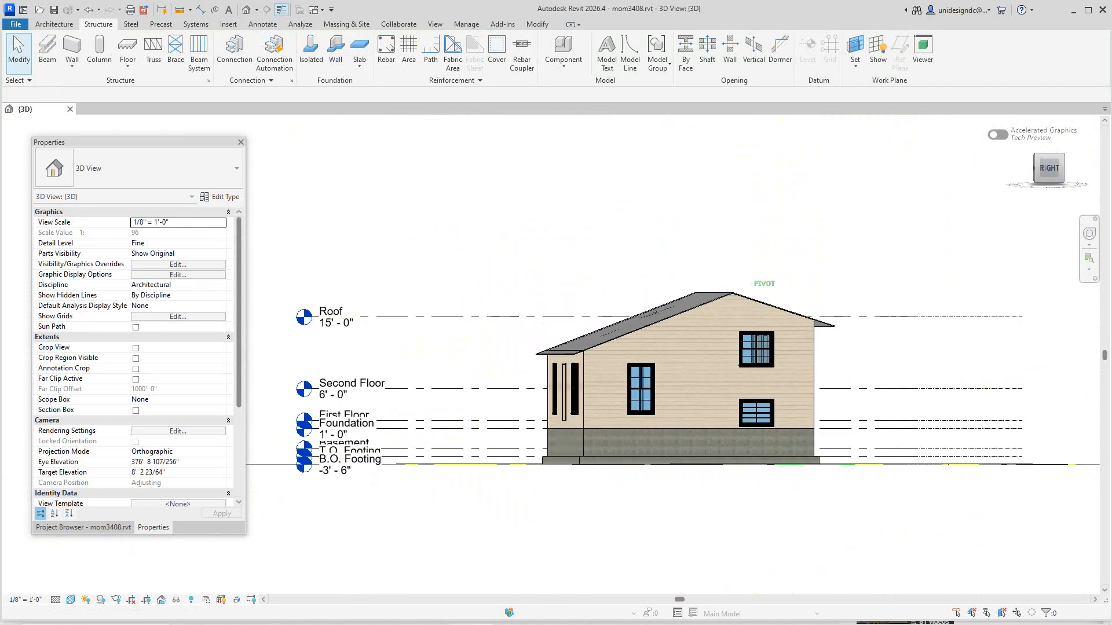
{"action": "mouse_move", "coordinate": [753, 347]}
{"action": "middle_mouse_down", "text": "shift"}
{"action": "mouse_move", "coordinate": [778, 349]}
{"action": "mouse_move", "coordinate": [822, 475]}
{"action": "mouse_move", "coordinate": [854, 451]}
{"action": "middle_mouse_up", "text": "shift"}
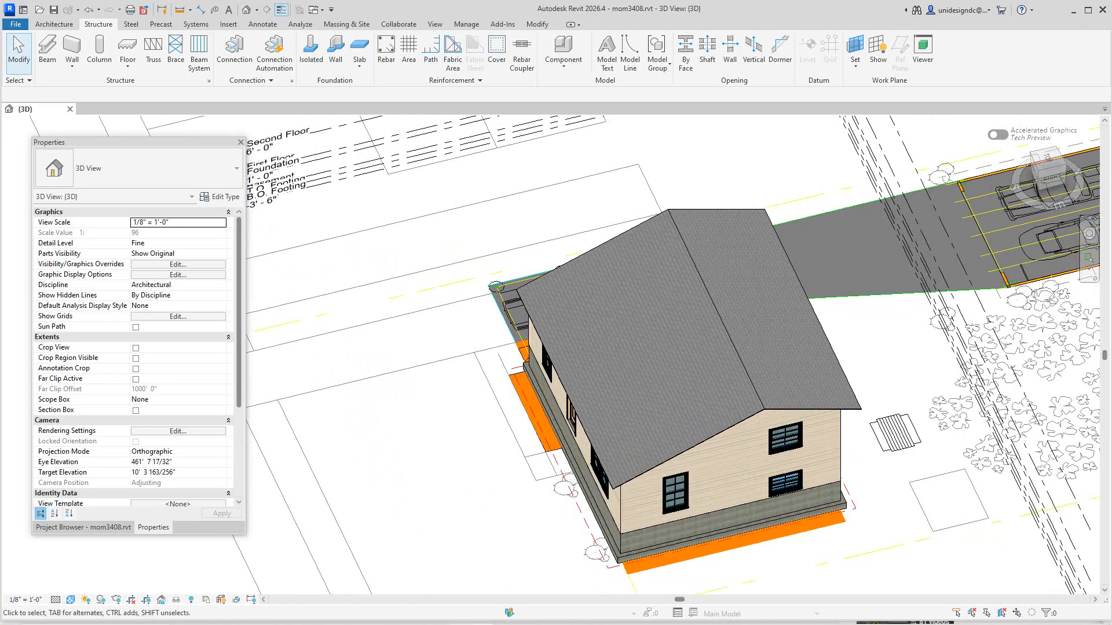
{"action": "scroll", "coordinate": [763, 376], "scroll_direction": "down", "scroll_amount": 2}
{"action": "scroll", "coordinate": [796, 374], "scroll_direction": "up", "scroll_amount": 3}
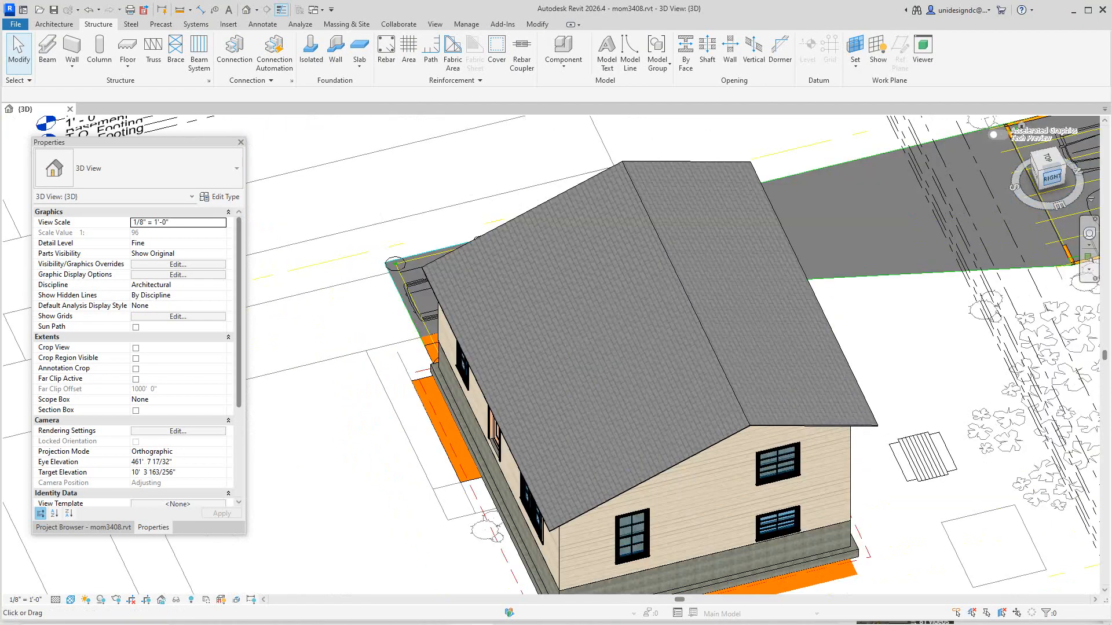
{"action": "left_click", "coordinate": [1038, 168]}
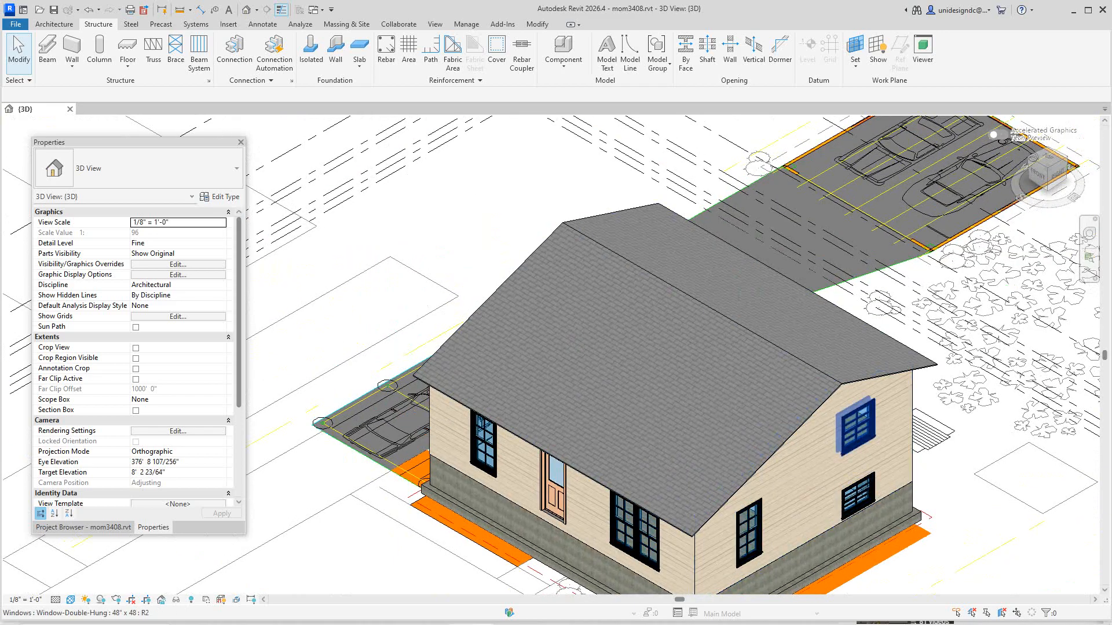
{"action": "scroll", "coordinate": [868, 399], "scroll_direction": "up", "scroll_amount": 1}
{"action": "middle_click_drag", "start_coordinate": [820, 431], "coordinate": [770, 376]}
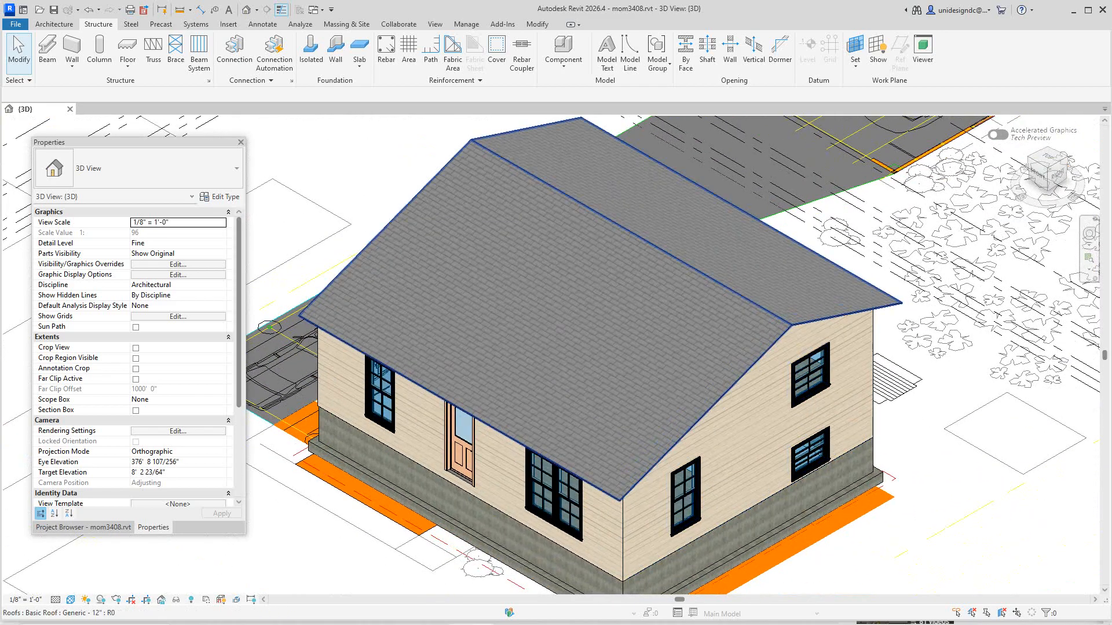
- Temporarily isolate the gable roof element in the 3D view
{"action": "left_click", "coordinate": [740, 375]}
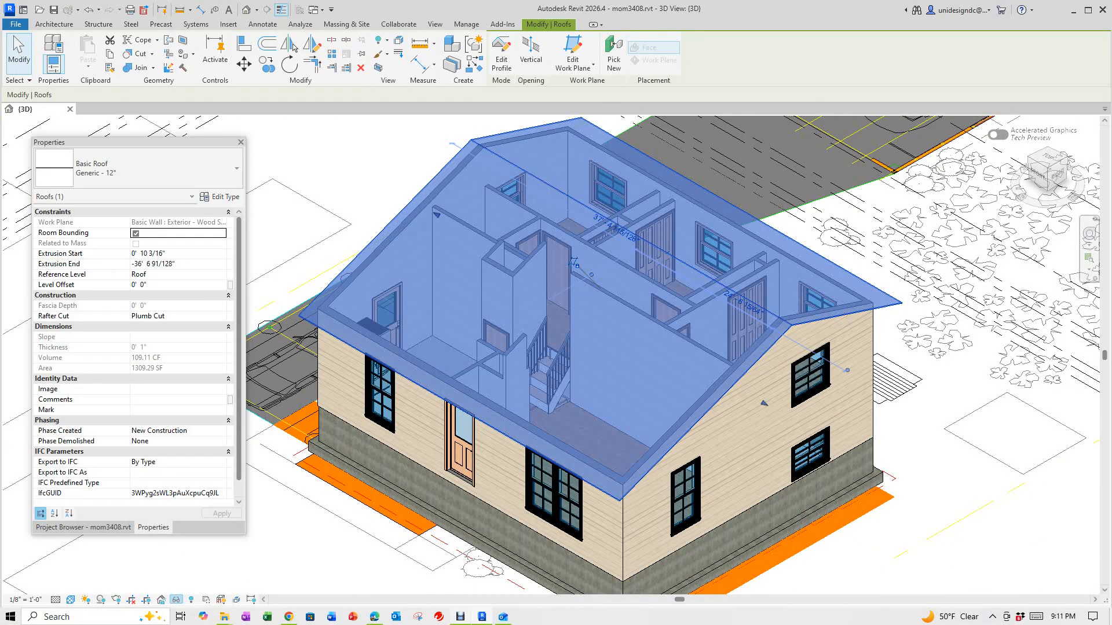
{"action": "left_click", "coordinate": [176, 600]}
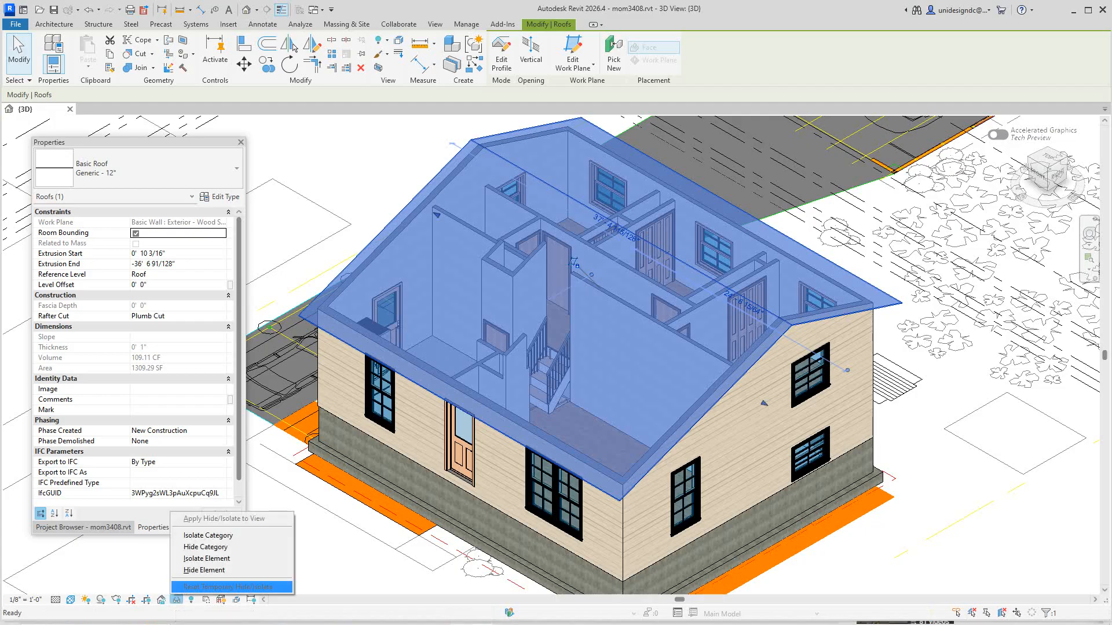
{"action": "left_click", "coordinate": [206, 559]}
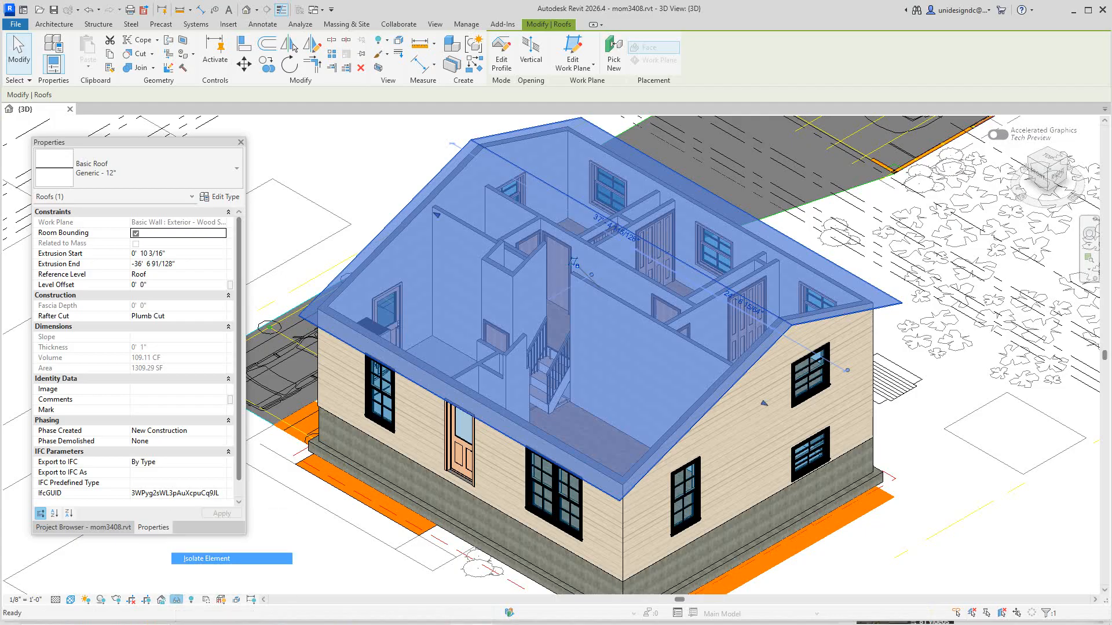
{"action": "key", "text": "Escape"}
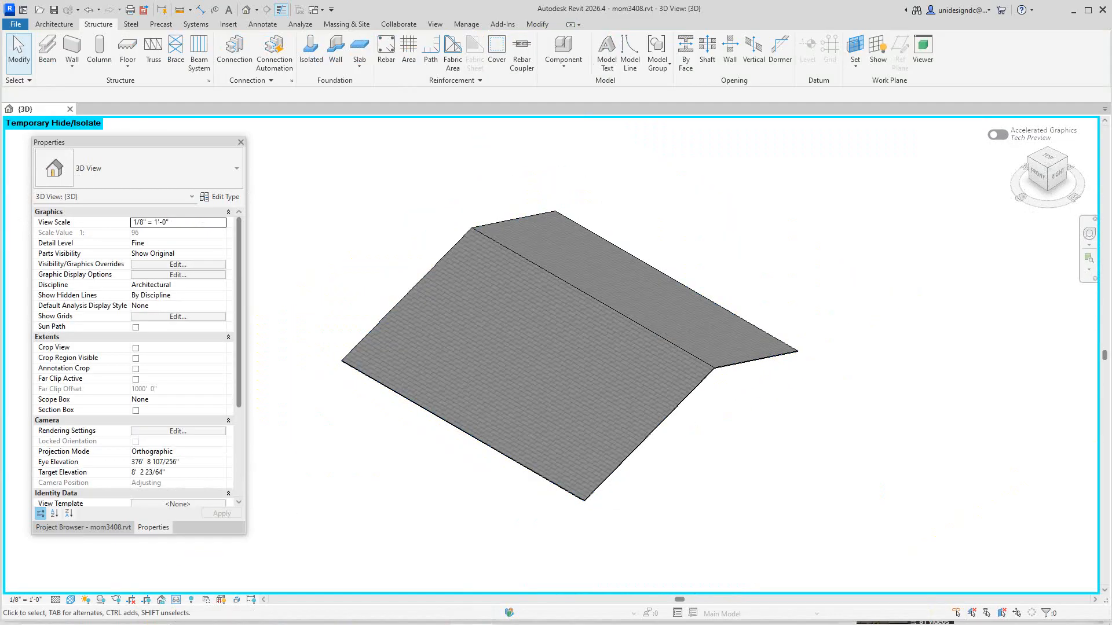
- Set up the Beam command with the Dimension Lumber 2x12 type and 3D snapping enabled, with the roof's full ridge in view
{"action": "scroll", "coordinate": [690, 349], "scroll_direction": "up", "scroll_amount": 2}
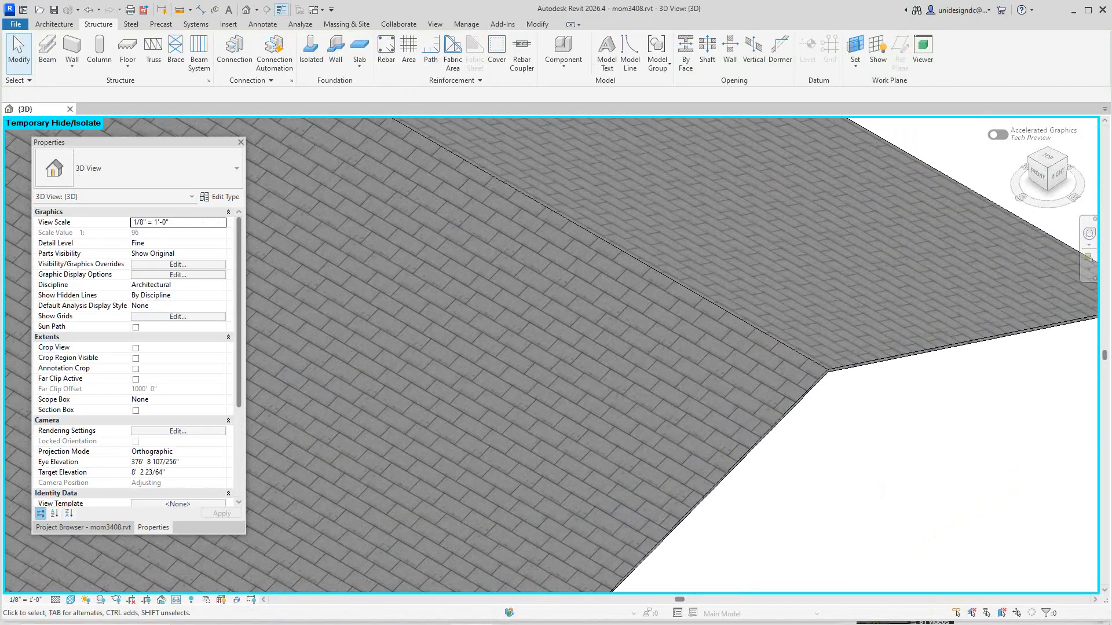
{"action": "scroll", "coordinate": [664, 443], "scroll_direction": "up", "scroll_amount": 2}
{"action": "scroll", "coordinate": [664, 443], "scroll_direction": "down", "scroll_amount": 4}
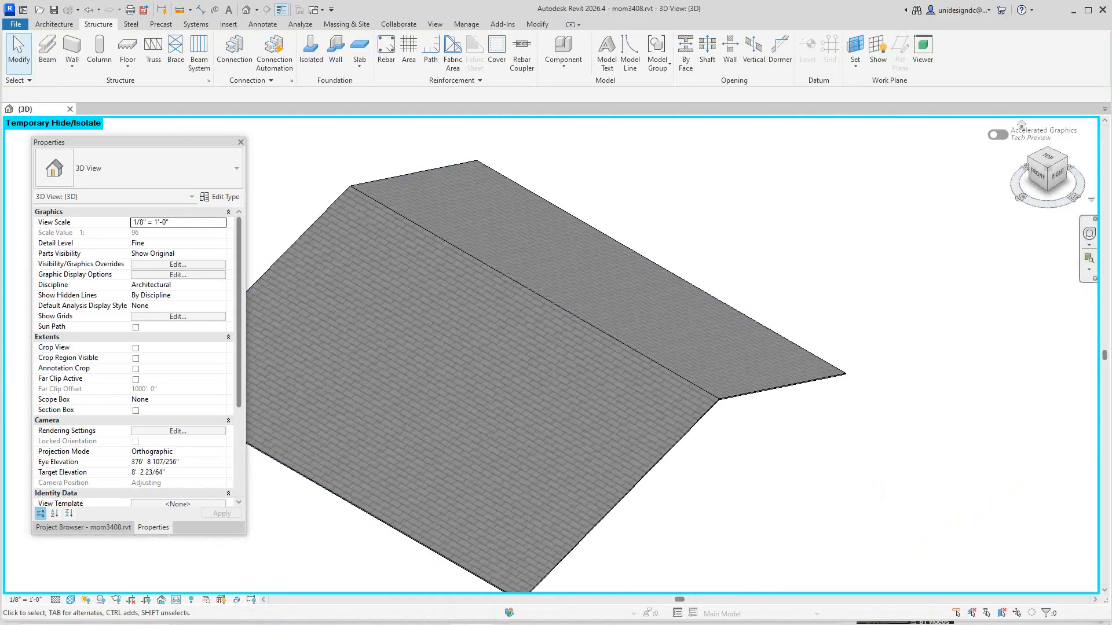
{"action": "mouse_move", "coordinate": [1048, 168]}
{"action": "left_mouse_down"}
{"action": "mouse_move", "coordinate": [1021, 142]}
{"action": "mouse_move", "coordinate": [1024, 159]}
{"action": "mouse_move", "coordinate": [1044, 161]}
{"action": "left_mouse_up"}
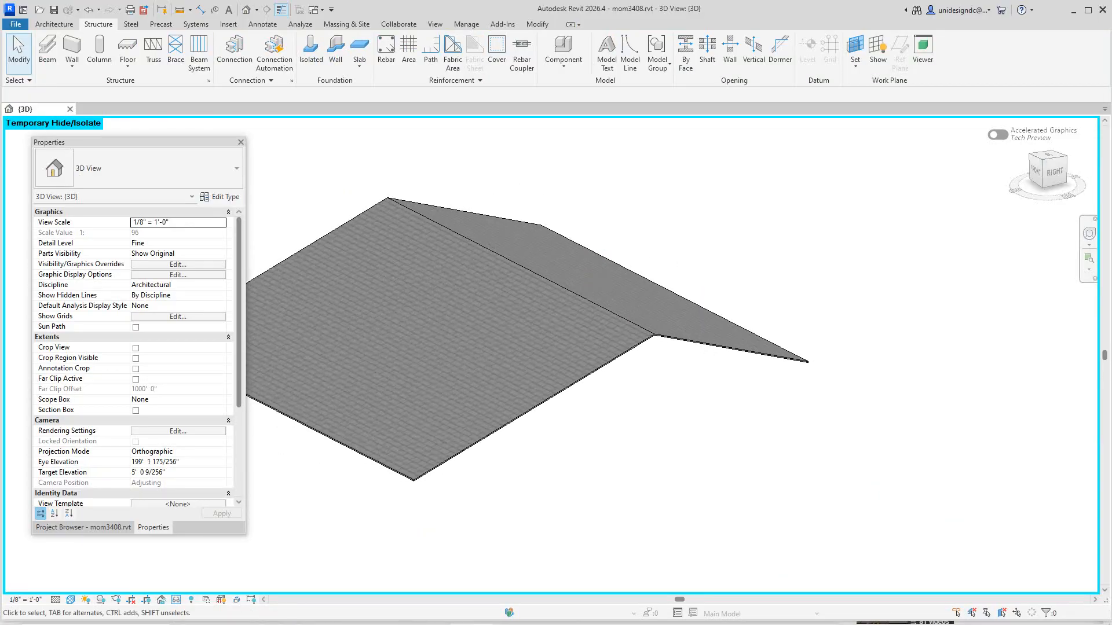
{"action": "scroll", "coordinate": [684, 284], "scroll_direction": "down", "scroll_amount": 1}
{"action": "middle_click_drag", "start_coordinate": [683, 283], "coordinate": [773, 289]}
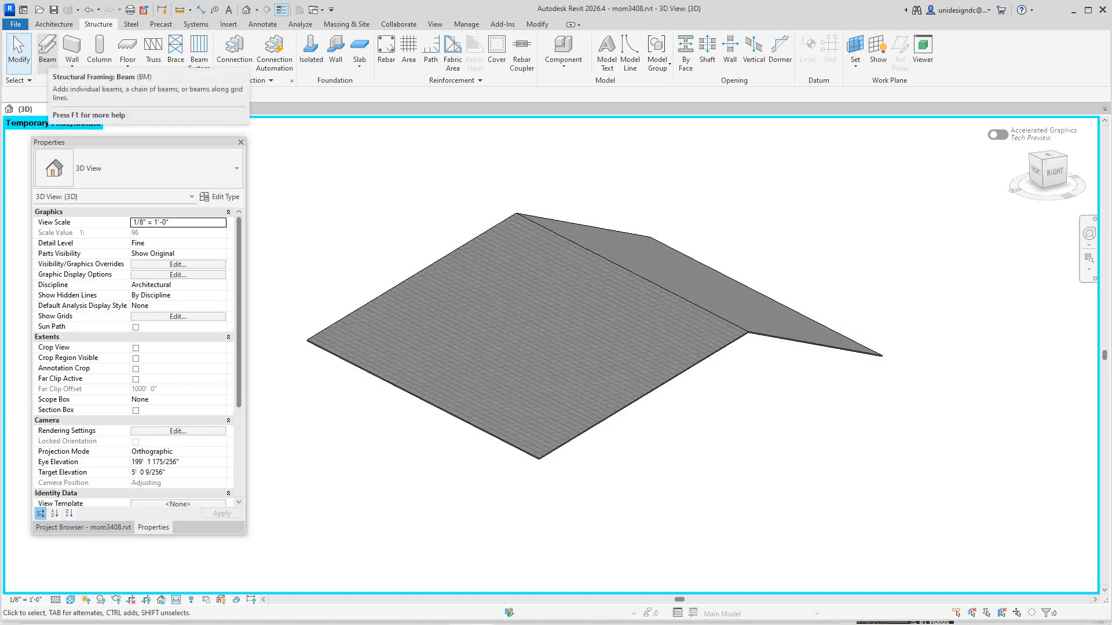
{"action": "left_click", "coordinate": [48, 51]}
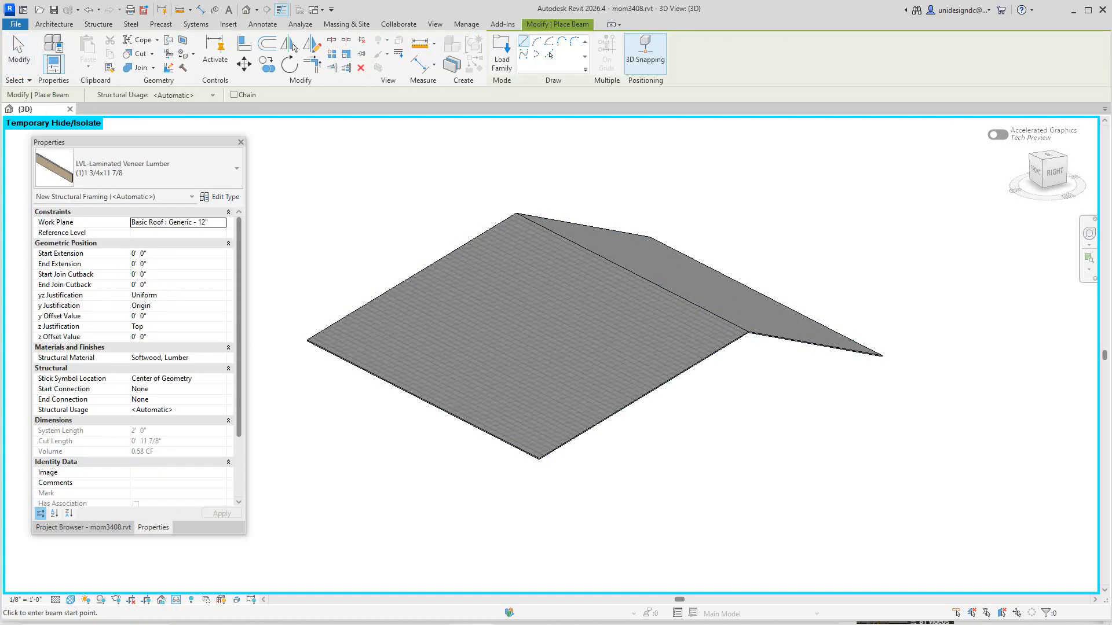
{"action": "left_click", "coordinate": [151, 168]}
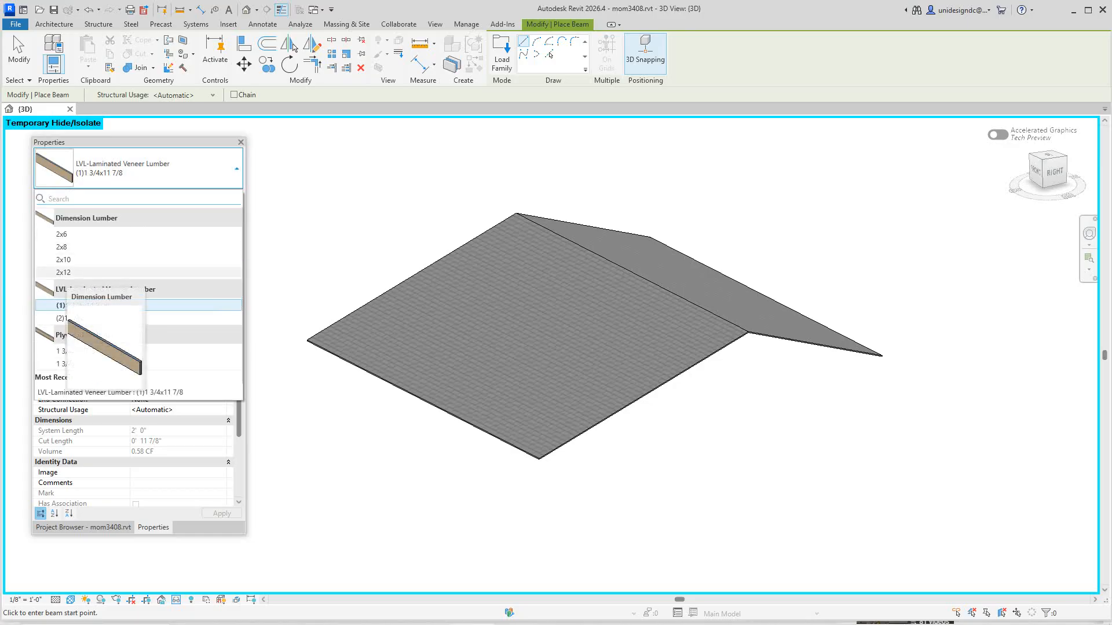
{"action": "left_click", "coordinate": [63, 273]}
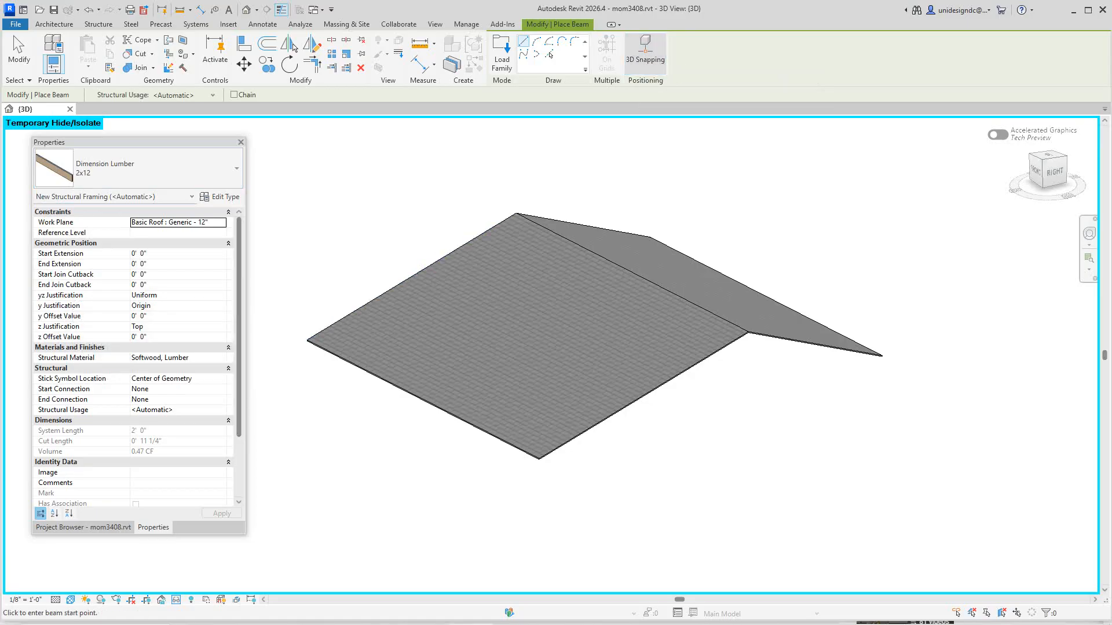
{"action": "left_click", "coordinate": [645, 53]}
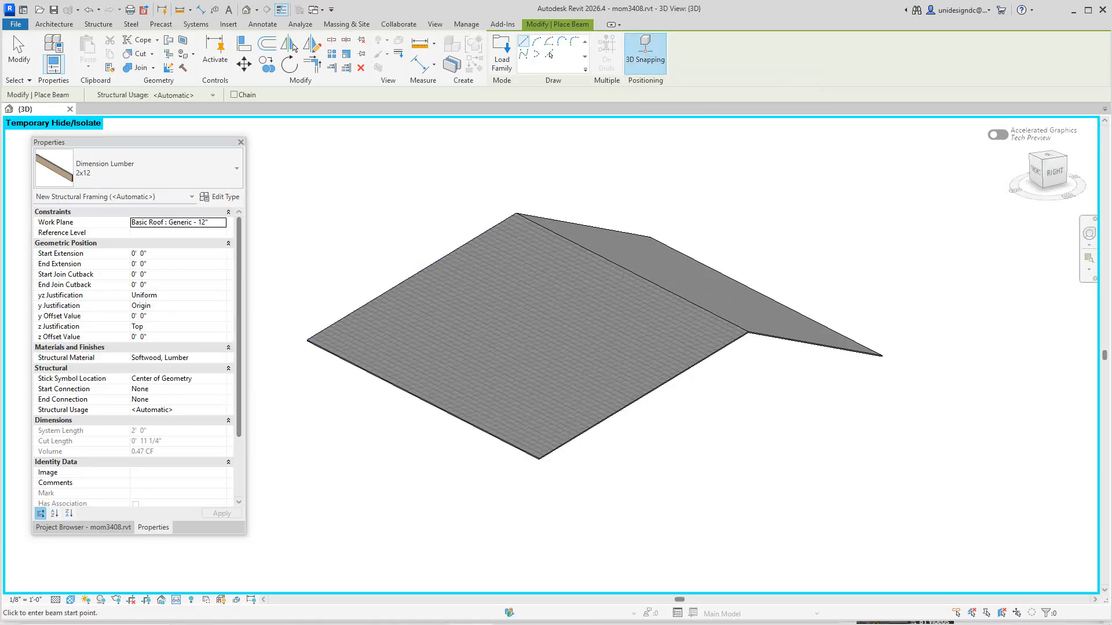
- Draw the 2x12 beam along the roof ridge from the far gable end to the near gable end
{"action": "scroll", "coordinate": [520, 216], "scroll_direction": "up", "scroll_amount": 5}
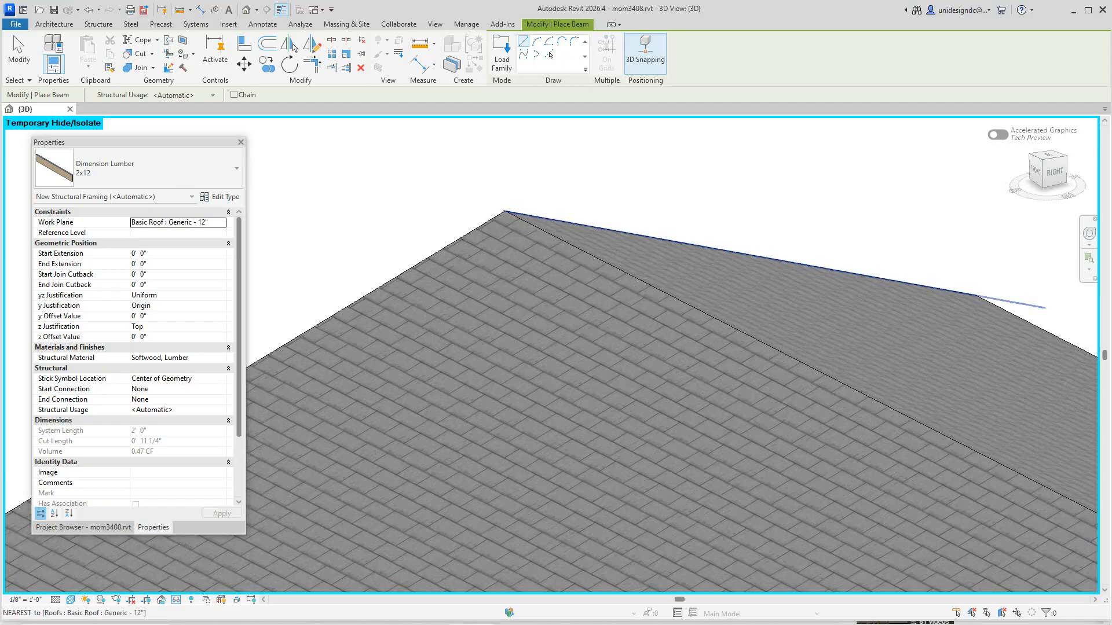
{"action": "scroll", "coordinate": [501, 212], "scroll_direction": "up", "scroll_amount": 2}
{"action": "left_click", "coordinate": [500, 212]}
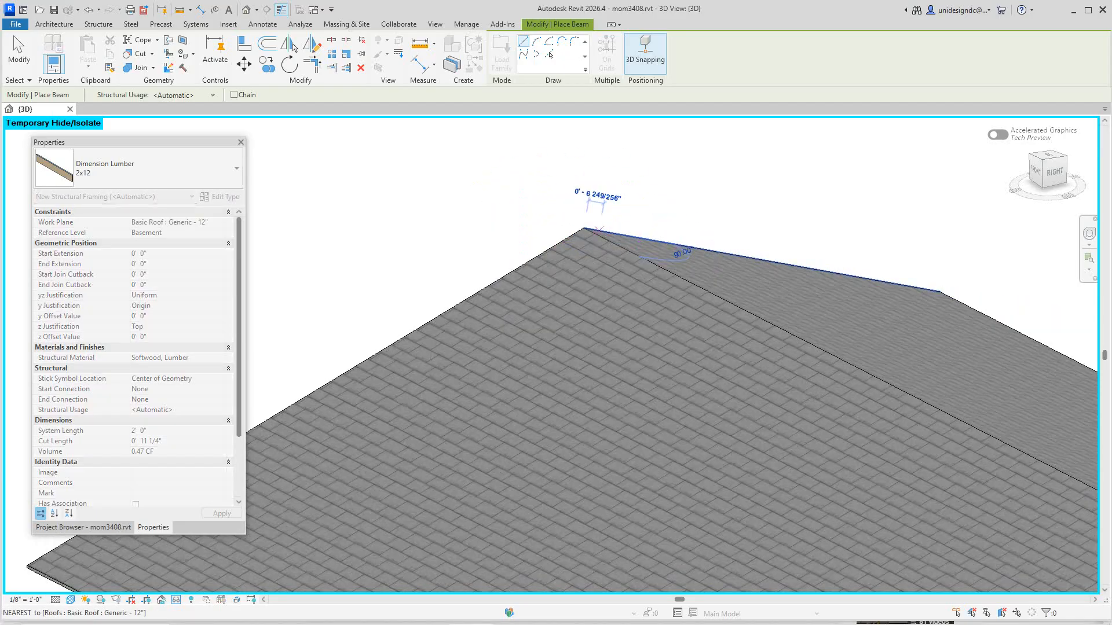
{"action": "scroll", "coordinate": [996, 413], "scroll_direction": "down", "scroll_amount": 2}
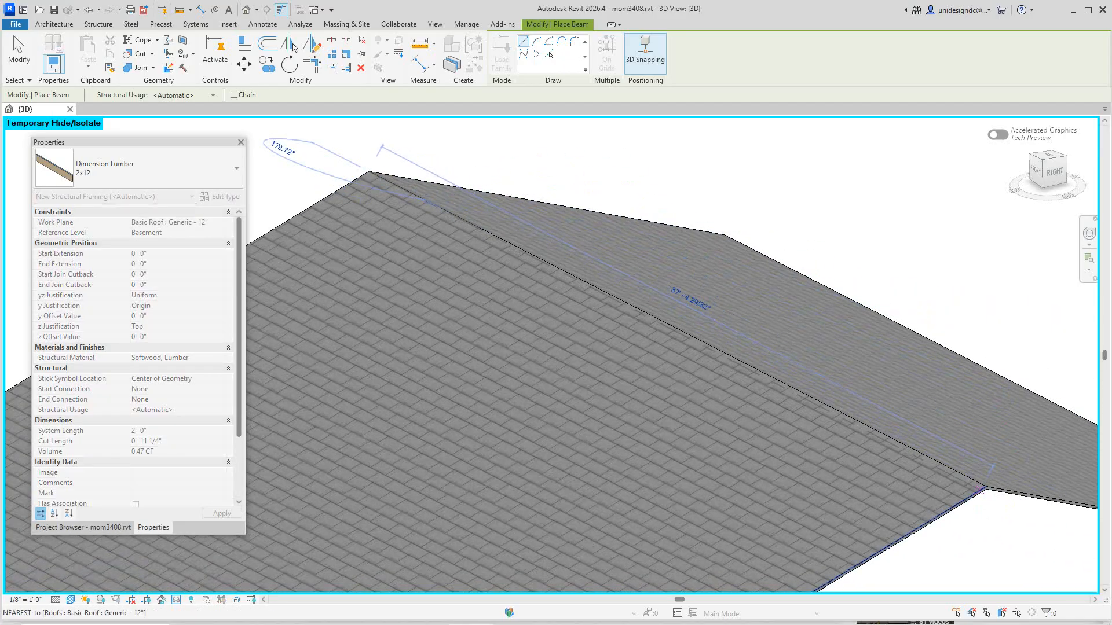
{"action": "left_click", "coordinate": [986, 487]}
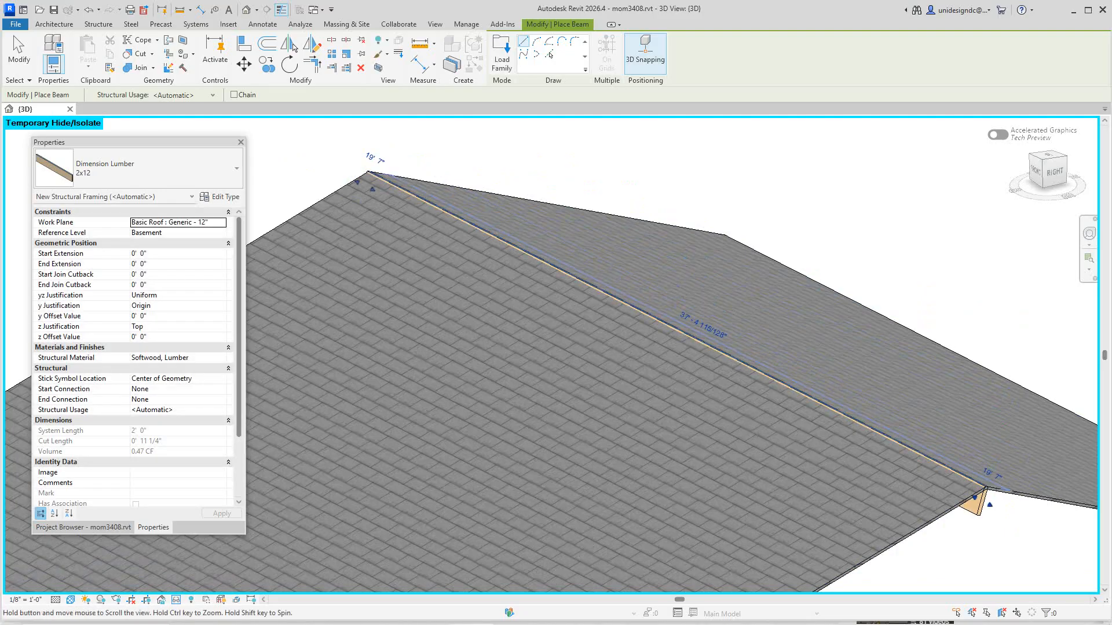
{"action": "scroll", "coordinate": [780, 359], "scroll_direction": "down", "scroll_amount": 2}
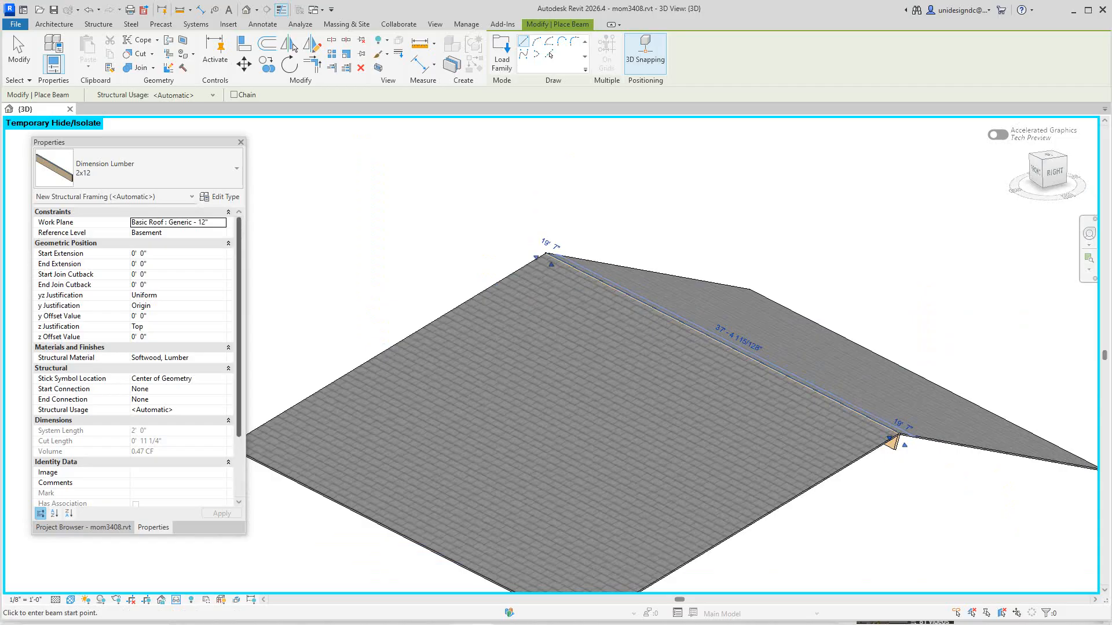
- Examine the ridge beam's tilt end-on from the right side and end beam placement
{"action": "left_click", "coordinate": [1054, 172]}
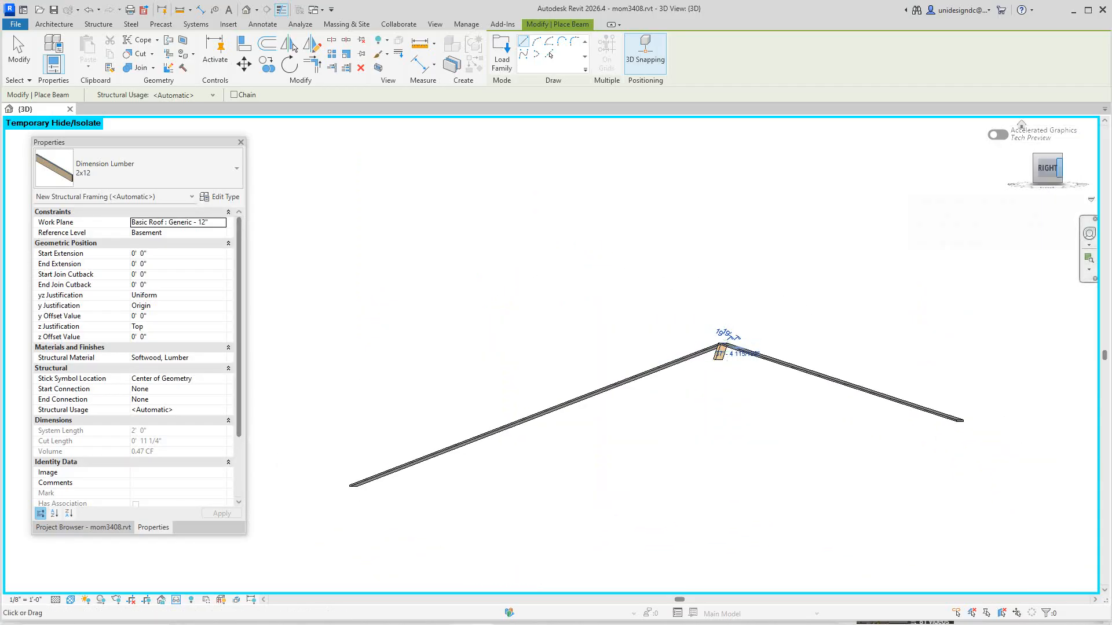
{"action": "left_click_drag", "start_coordinate": [1049, 168], "coordinate": [1049, 169]}
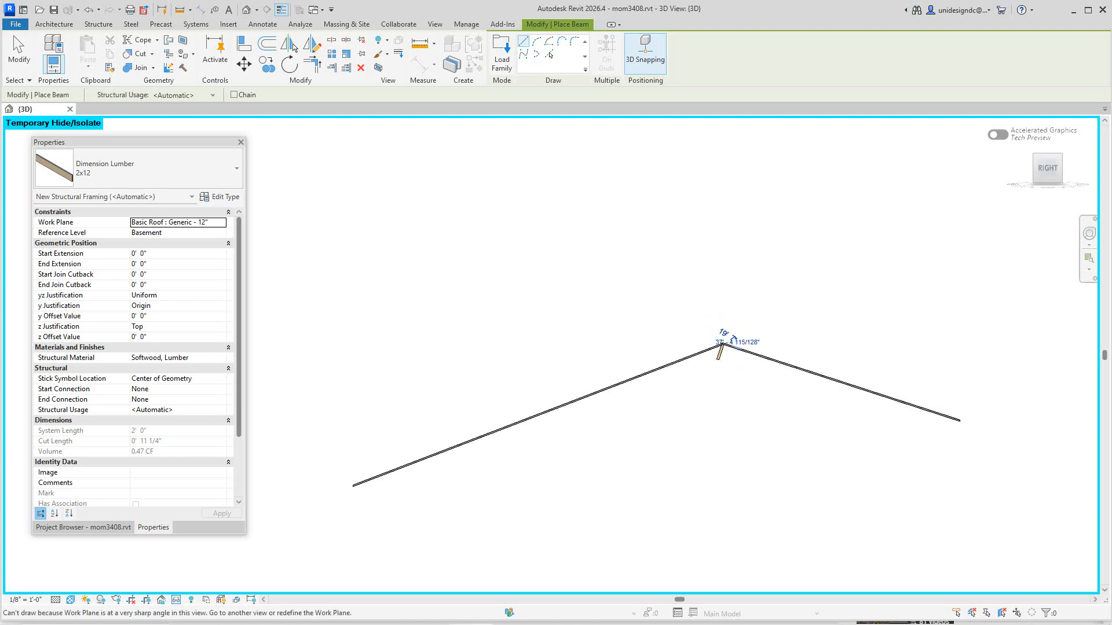
{"action": "scroll", "coordinate": [706, 358], "scroll_direction": "up", "scroll_amount": 5}
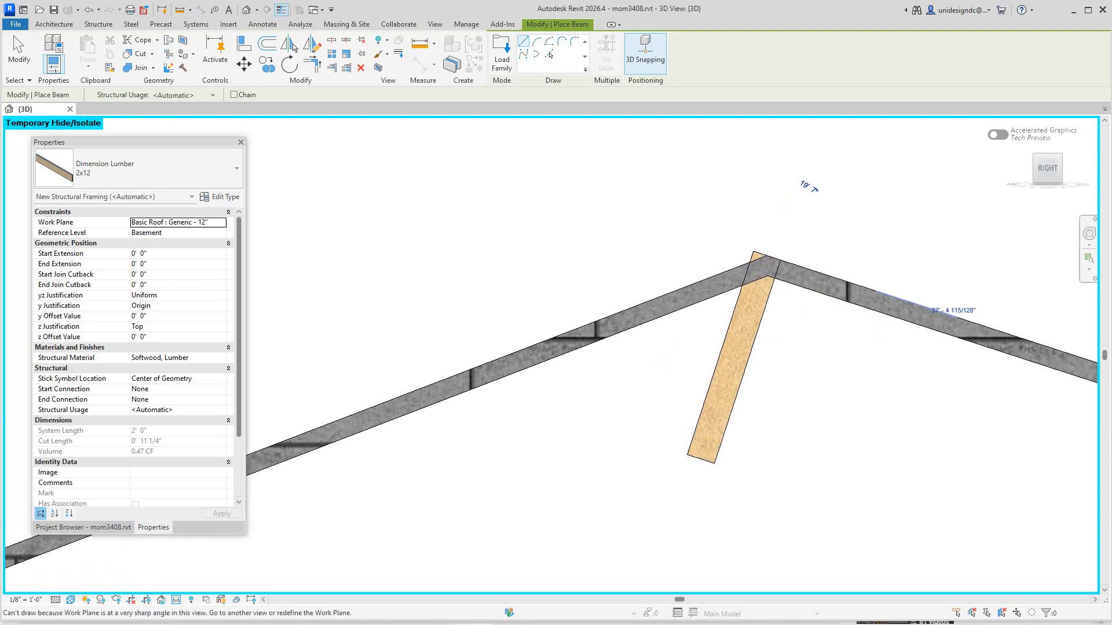
{"action": "scroll", "coordinate": [734, 389], "scroll_direction": "down", "scroll_amount": 4}
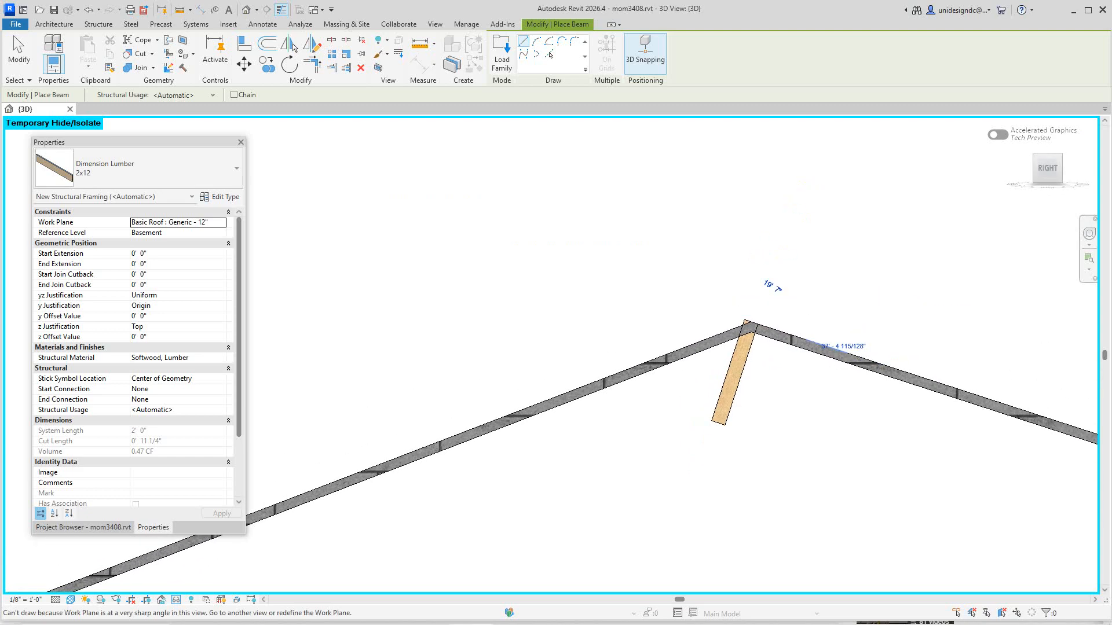
{"action": "right_click", "coordinate": [363, 159]}
{"action": "left_click", "coordinate": [389, 167]}
{"action": "left_click", "coordinate": [627, 331]}
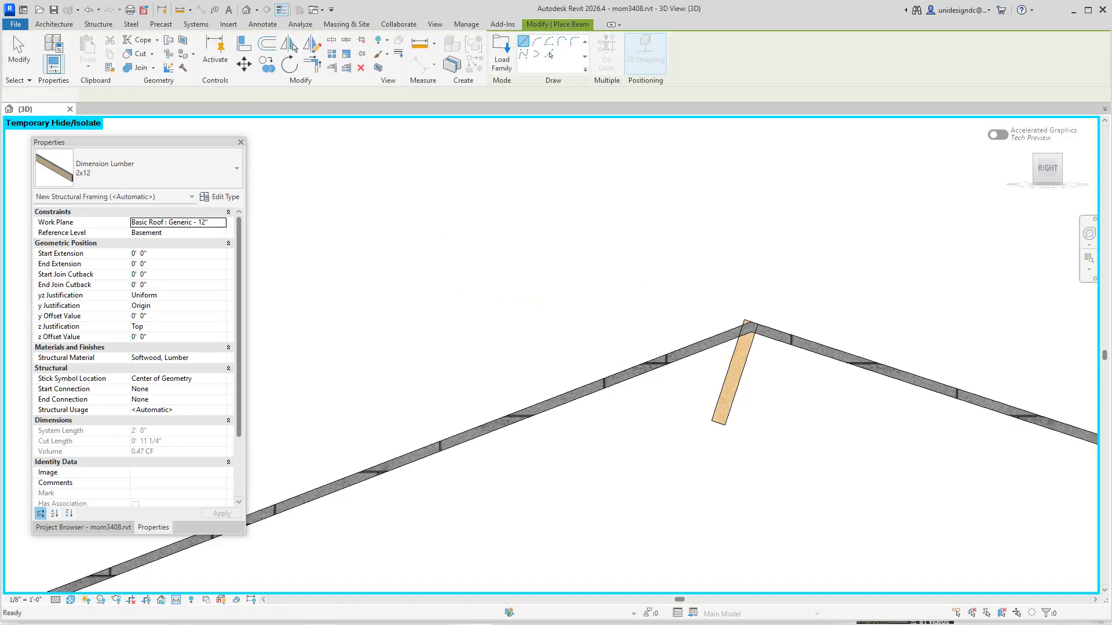
- Set the ridge beam's orientation to Horizontal and check its fit at the roof peak
{"action": "left_click", "coordinate": [734, 374]}
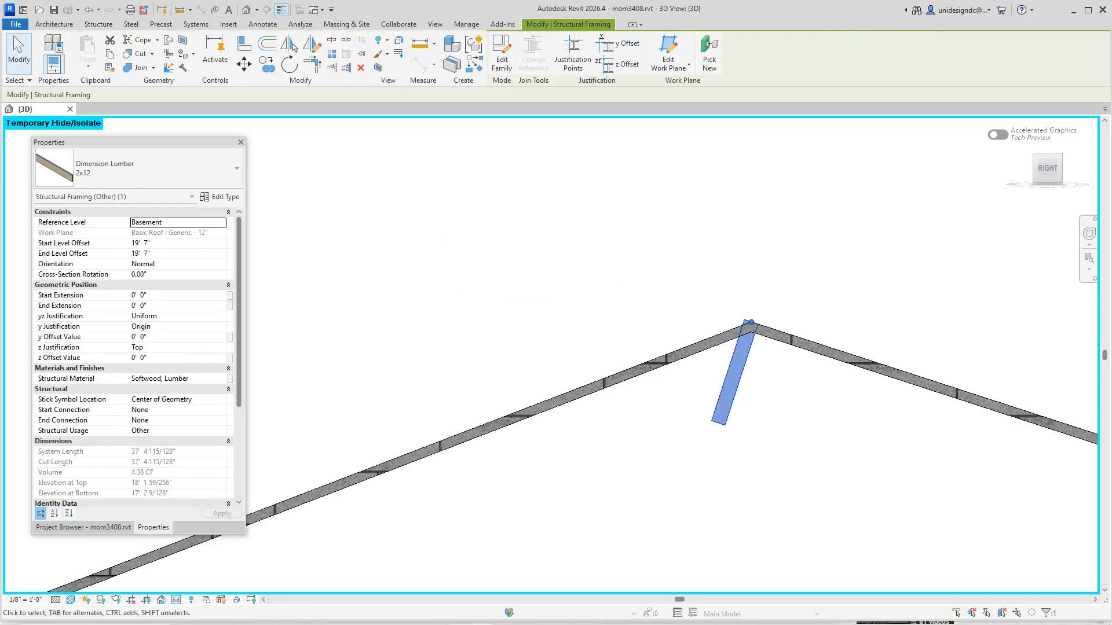
{"action": "left_click", "coordinate": [221, 264]}
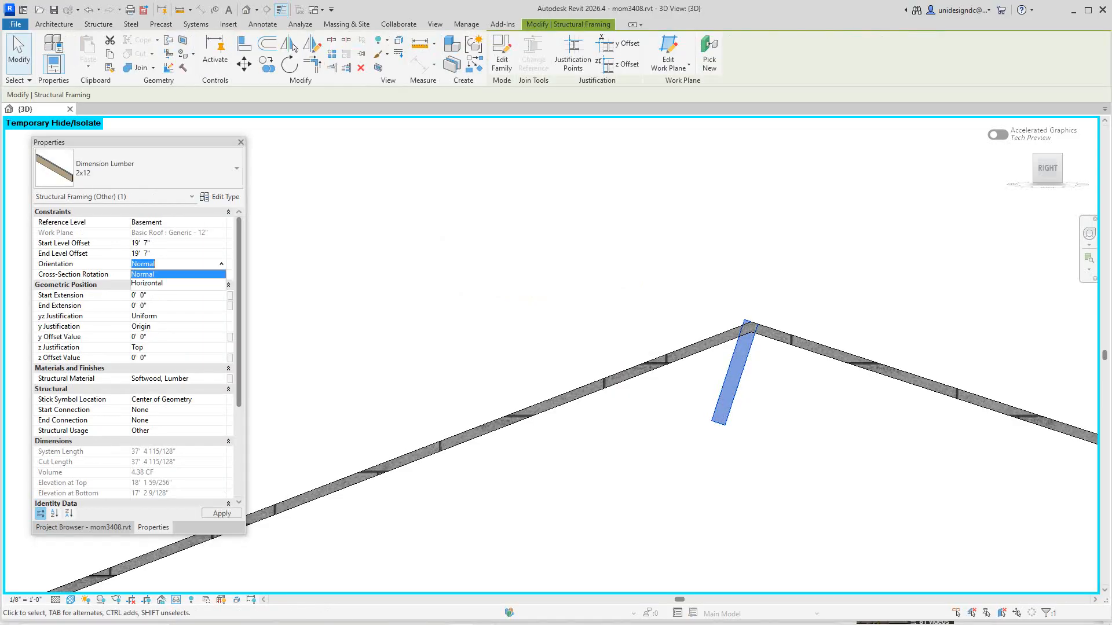
{"action": "left_click", "coordinate": [147, 283]}
{"action": "key", "text": "Escape"}
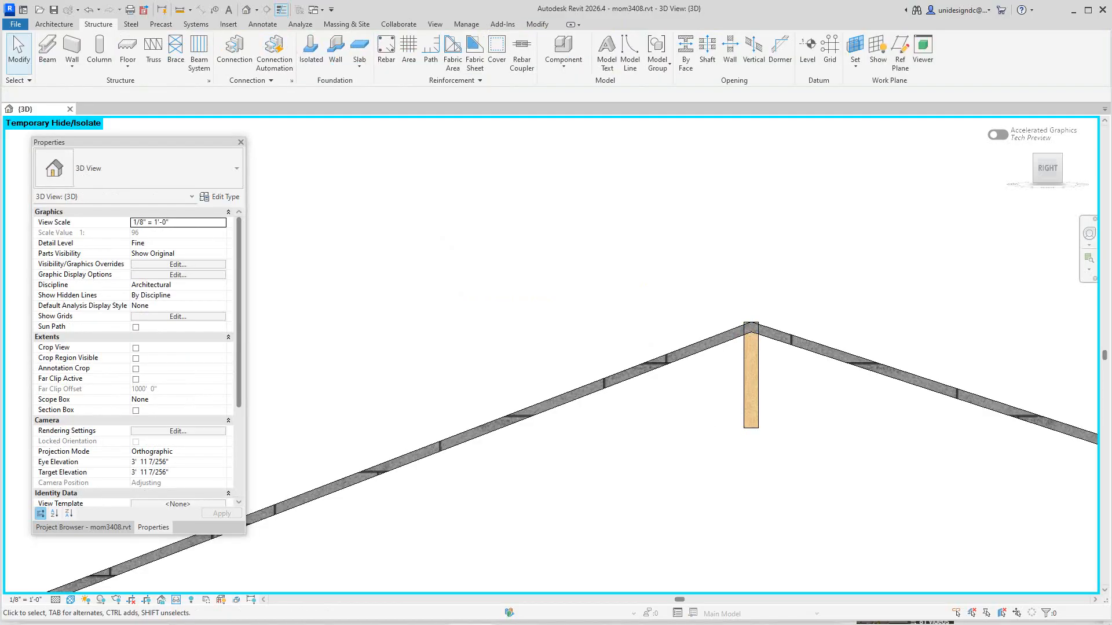
{"action": "scroll", "coordinate": [758, 379], "scroll_direction": "up", "scroll_amount": 4}
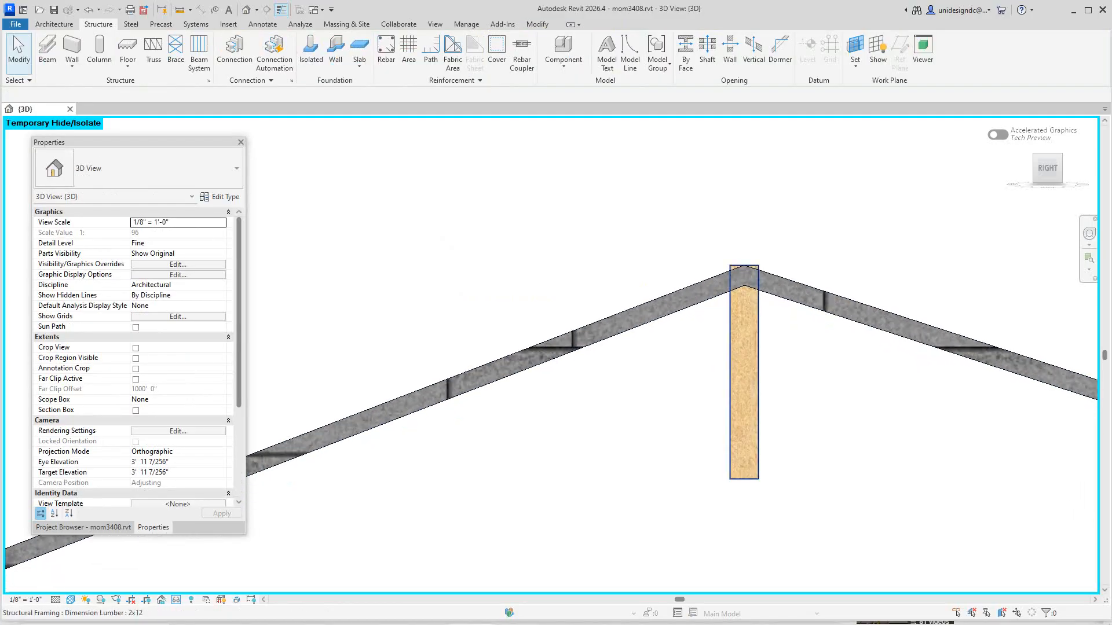
{"action": "left_click", "coordinate": [757, 377]}
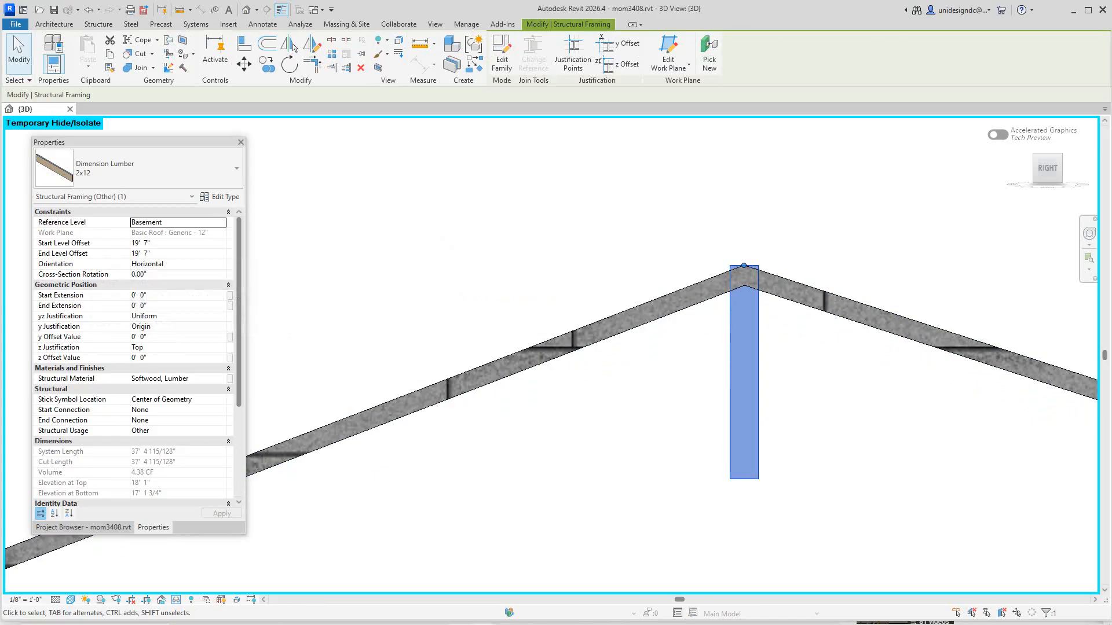
{"action": "left_click", "coordinate": [141, 253]}
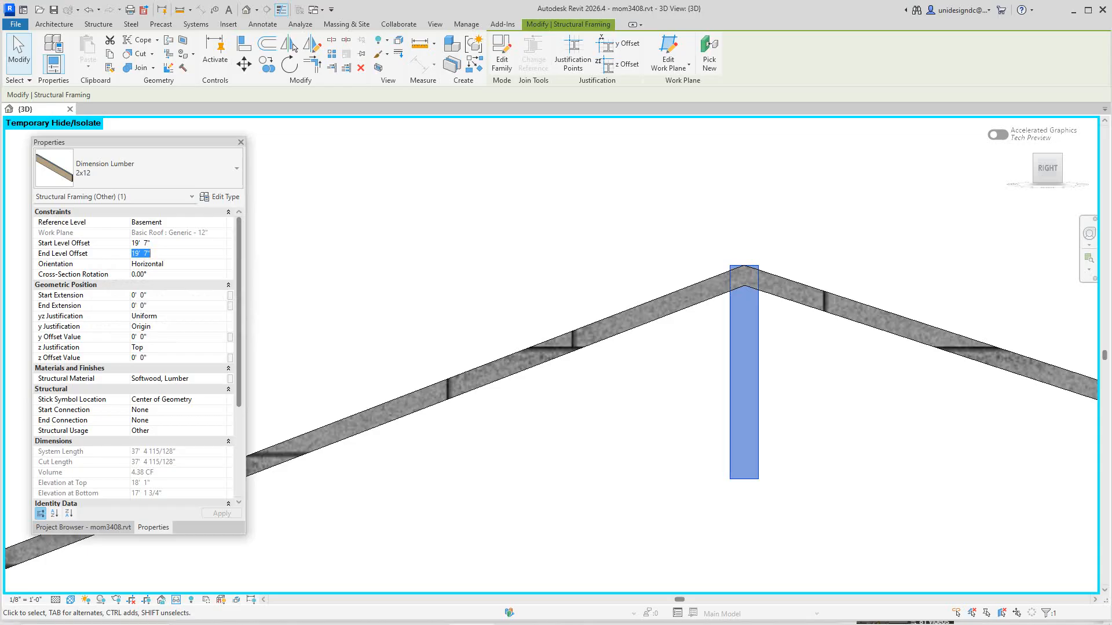
{"action": "left_click_drag", "start_coordinate": [149, 254], "coordinate": [144, 254]}
{"action": "type", "text": "6"}
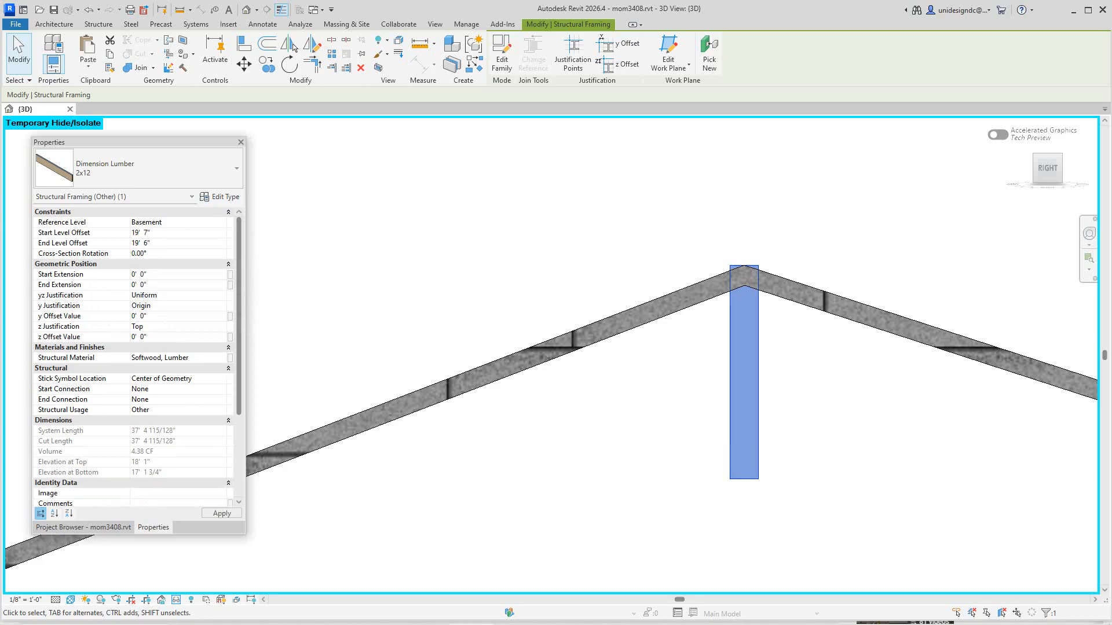
{"action": "key", "text": "Return"}
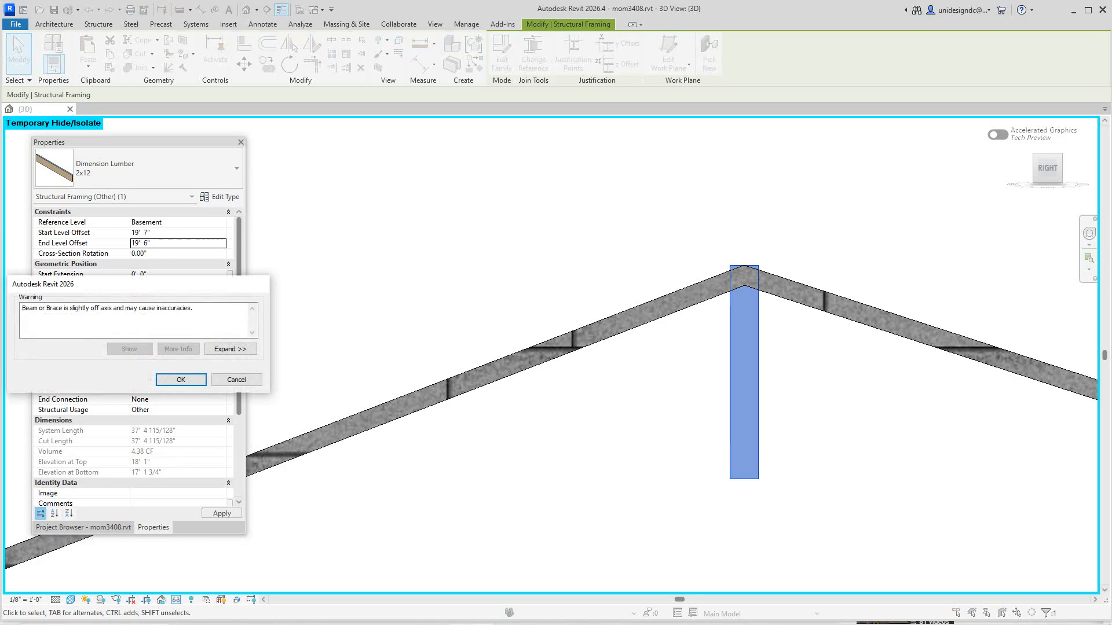
{"action": "key", "text": "Escape"}
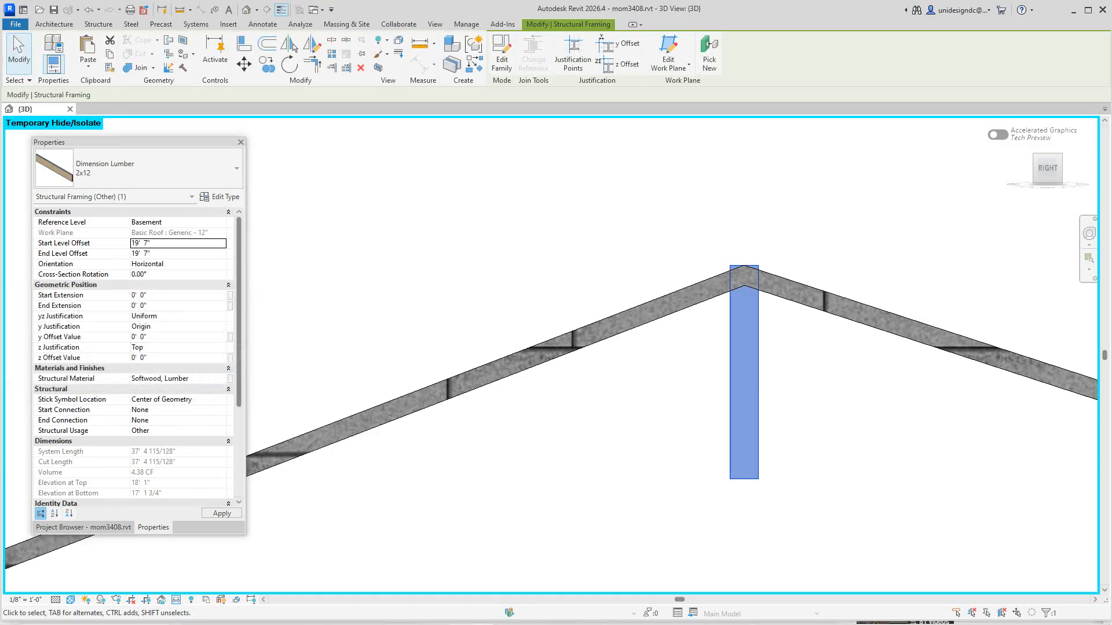
- Set the ridge beam's end and start level offsets to 19' 6"
{"action": "left_click", "coordinate": [147, 254]}
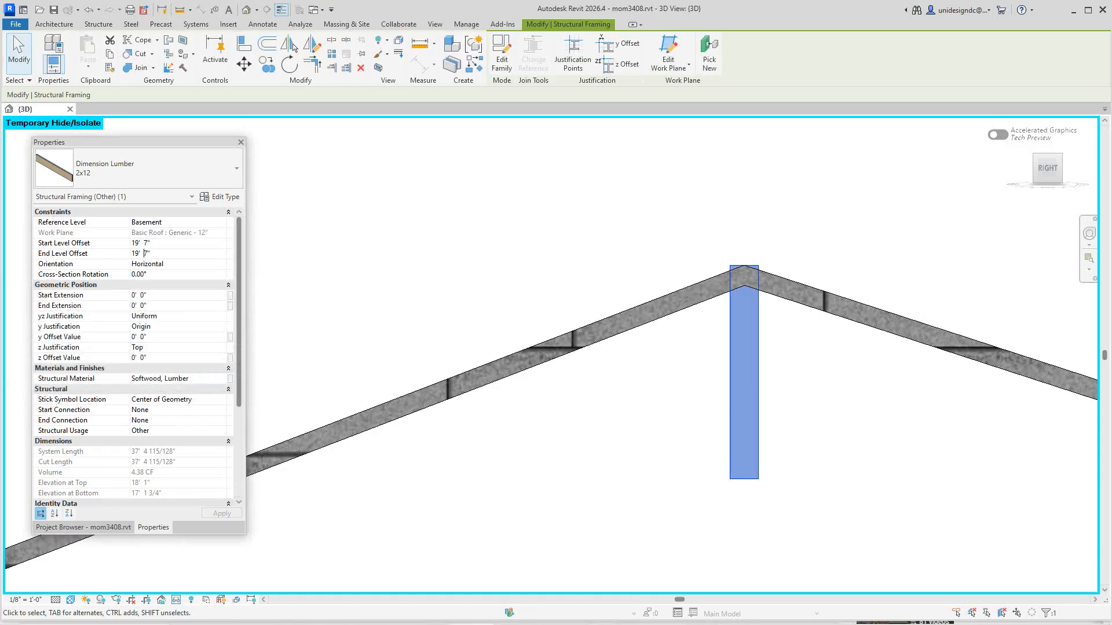
{"action": "type", "text": "6"}
{"action": "key", "text": "Return"}
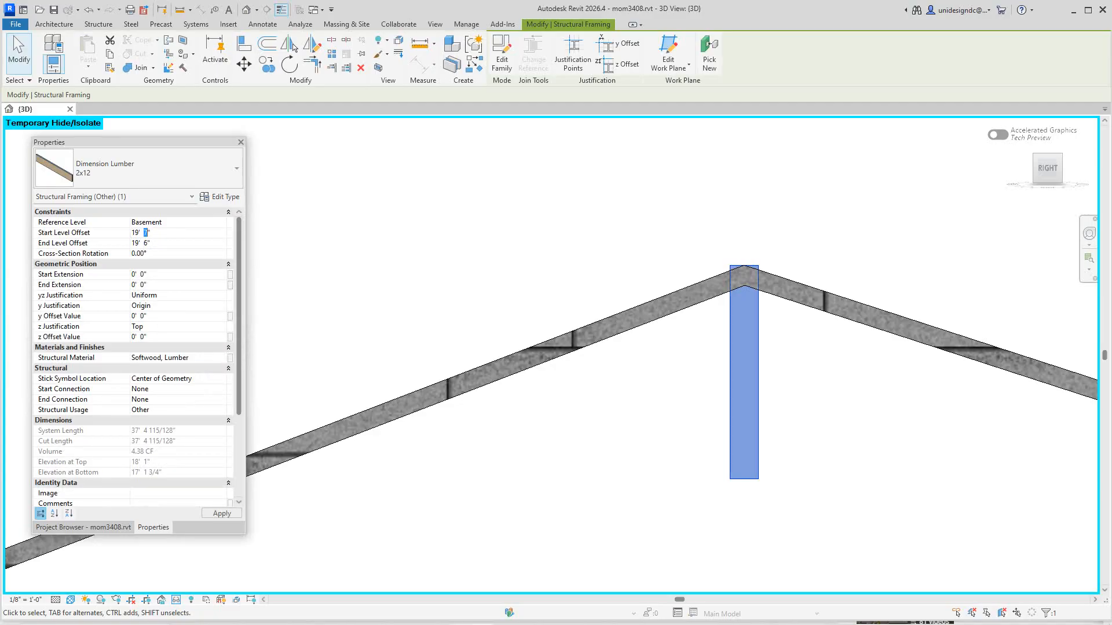
{"action": "type", "text": "6"}
{"action": "key", "text": "Return"}
{"action": "key", "text": "Escape"}
{"action": "scroll", "coordinate": [683, 326], "scroll_direction": "up", "scroll_amount": 3}
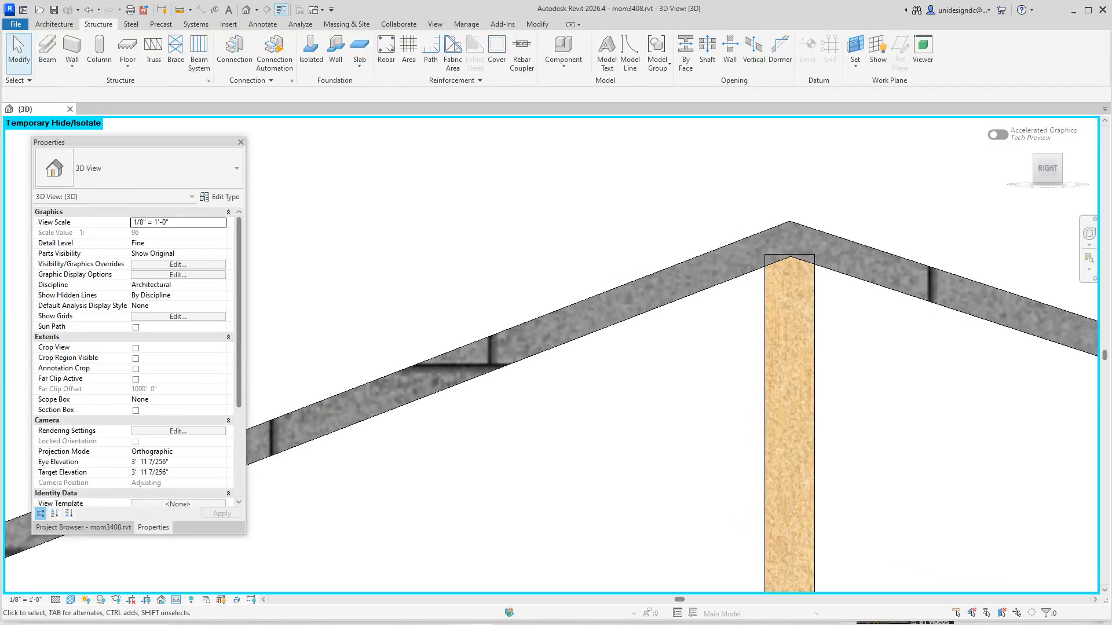
- Set the ridge beam's start and end level offsets to 19' 5.5" so it sits under the roof peak
{"action": "scroll", "coordinate": [439, 466], "scroll_direction": "down", "scroll_amount": 2}
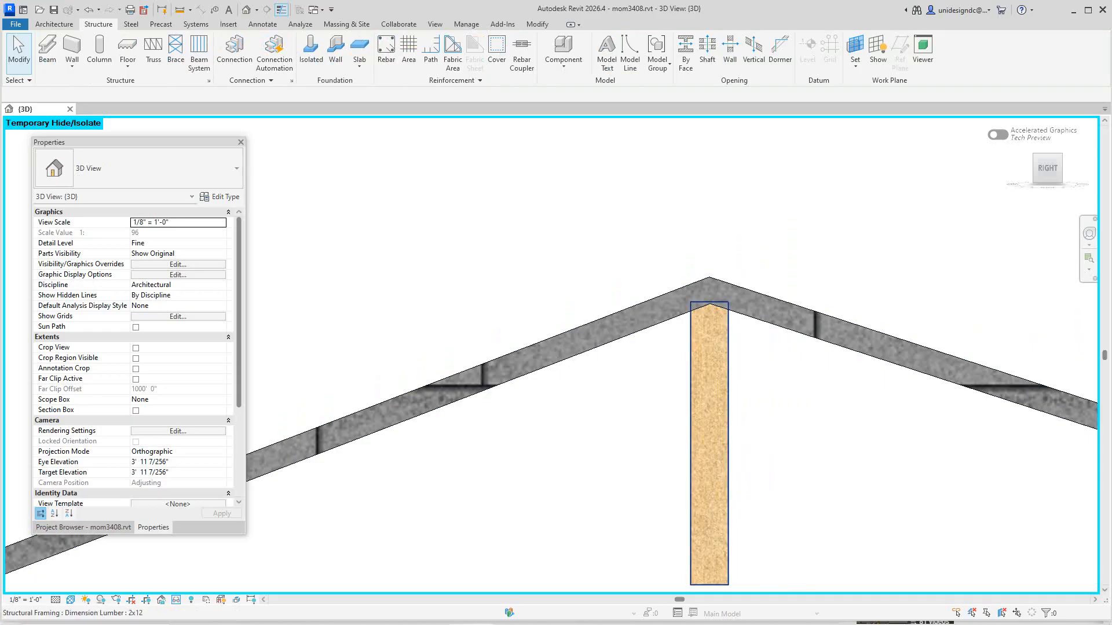
{"action": "left_click", "coordinate": [691, 371]}
{"action": "left_click", "coordinate": [147, 233]}
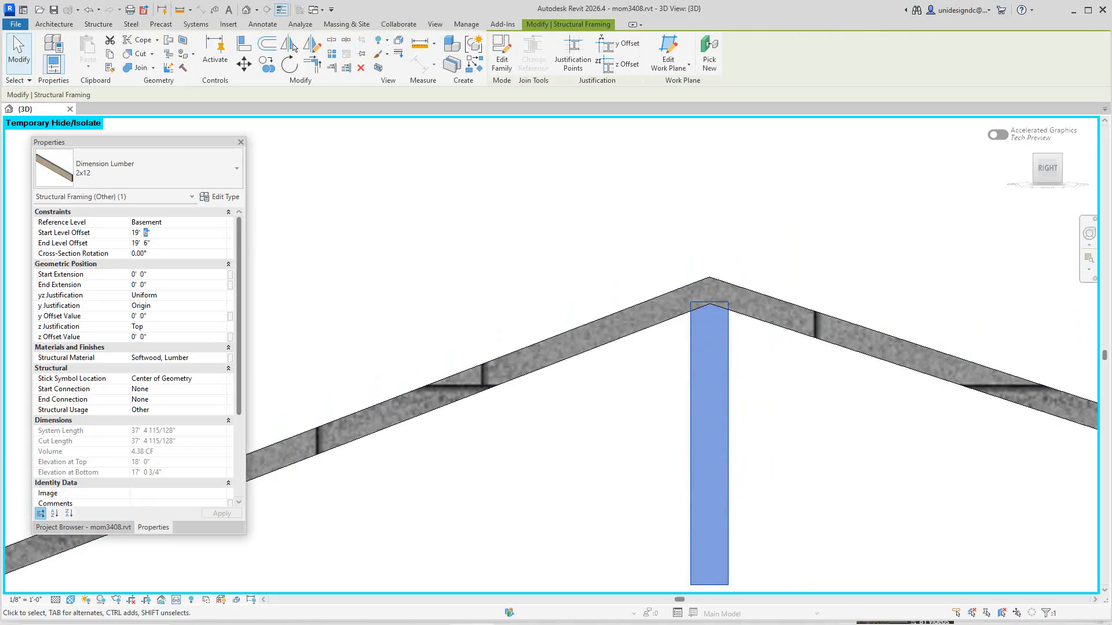
{"action": "type", "text": "5"}
{"action": "left_click", "coordinate": [148, 244]}
{"action": "type", "text": "5.5"}
{"action": "left_click", "coordinate": [762, 394]}
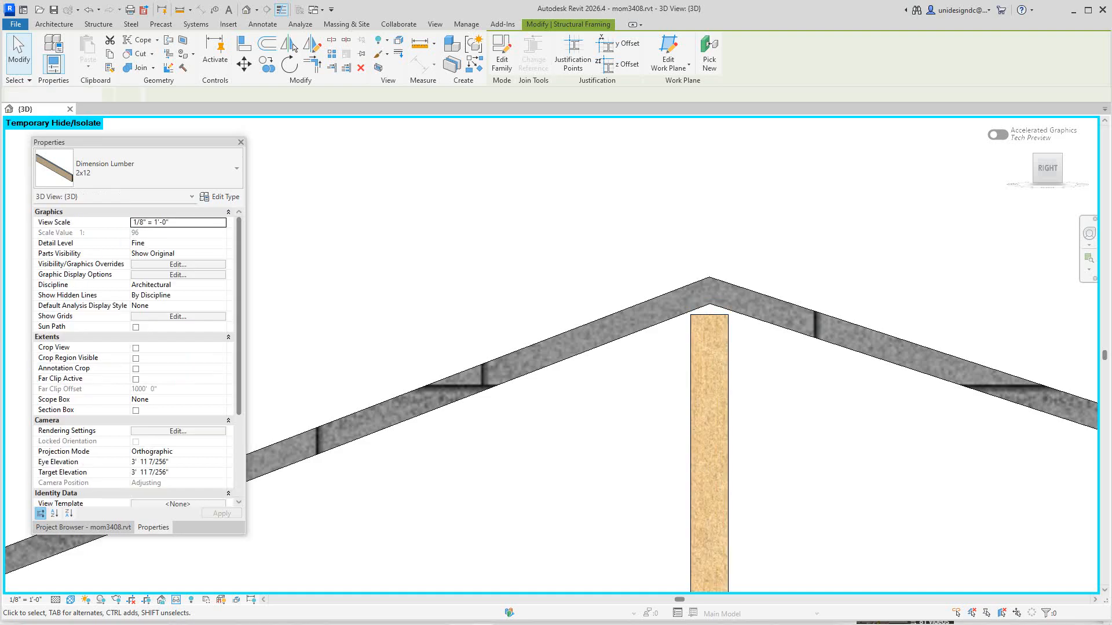
- Examine the ridge beam under the roof, from end-on round to a front-right isometric view of the whole roof
{"action": "scroll", "coordinate": [756, 395], "scroll_direction": "down", "scroll_amount": 2}
{"action": "middle_click_drag", "start_coordinate": [755, 394], "coordinate": [732, 384]}
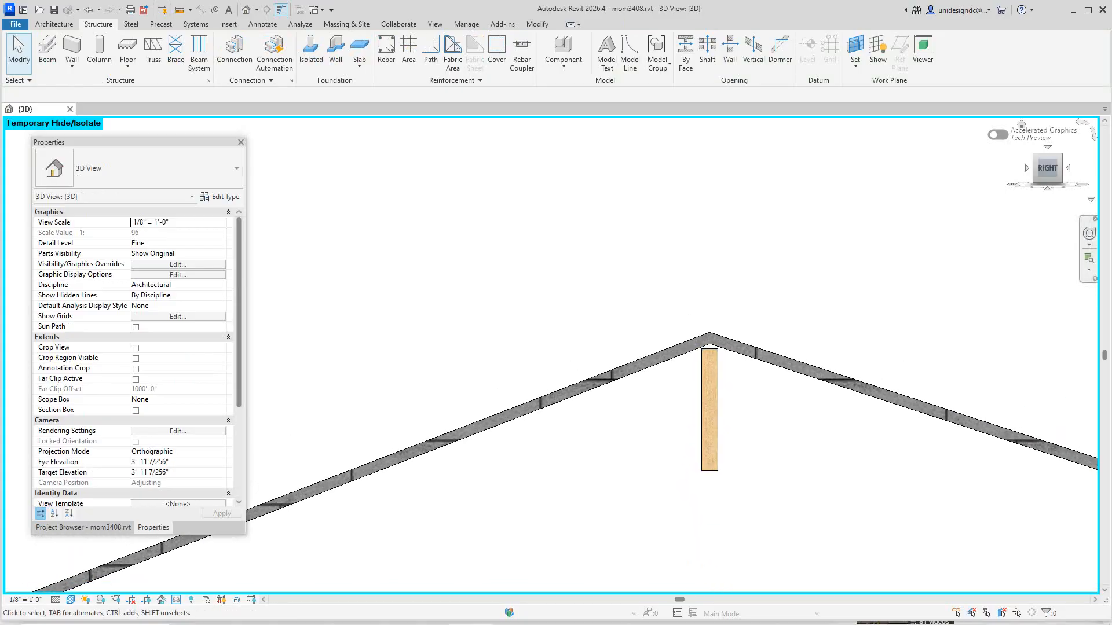
{"action": "left_click_drag", "start_coordinate": [1047, 168], "coordinate": [1050, 172]}
{"action": "left_click", "coordinate": [1049, 171]}
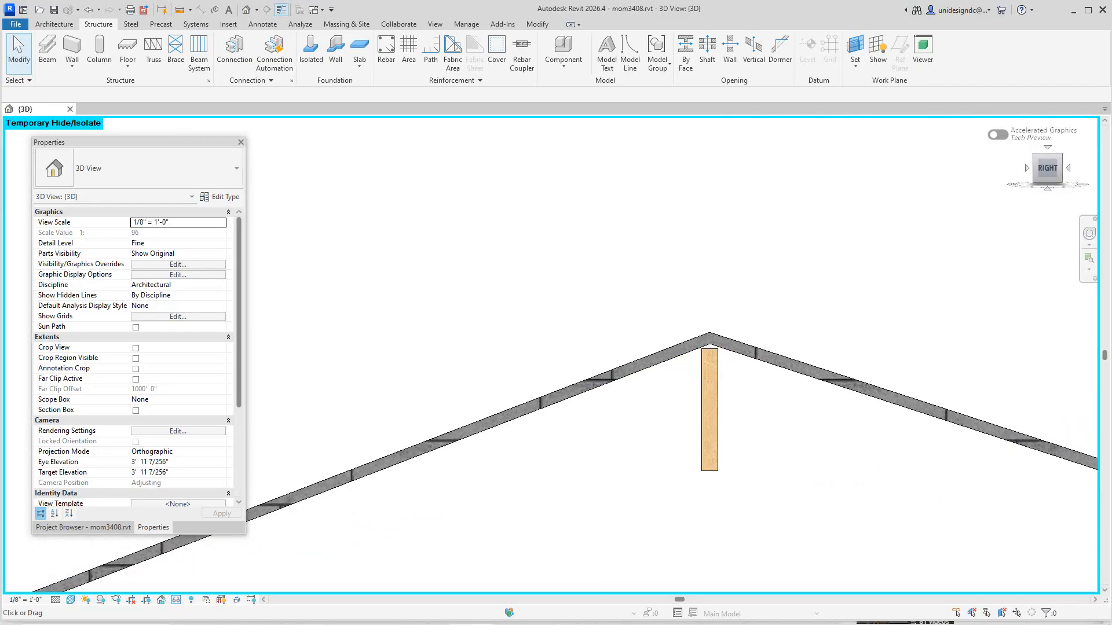
{"action": "left_click_drag", "start_coordinate": [1048, 168], "coordinate": [1050, 173]}
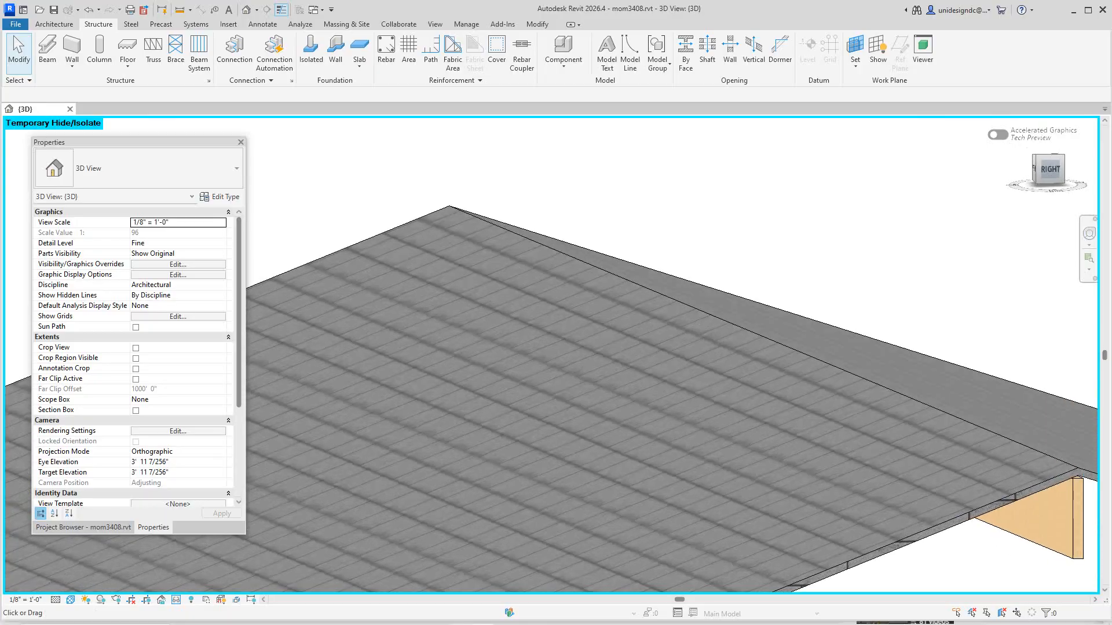
{"action": "scroll", "coordinate": [734, 279], "scroll_direction": "down", "scroll_amount": 4}
{"action": "middle_click_drag", "start_coordinate": [734, 279], "coordinate": [693, 312]}
{"action": "scroll", "coordinate": [693, 312], "scroll_direction": "down", "scroll_amount": 1}
{"action": "scroll", "coordinate": [707, 300], "scroll_direction": "down", "scroll_amount": 2}
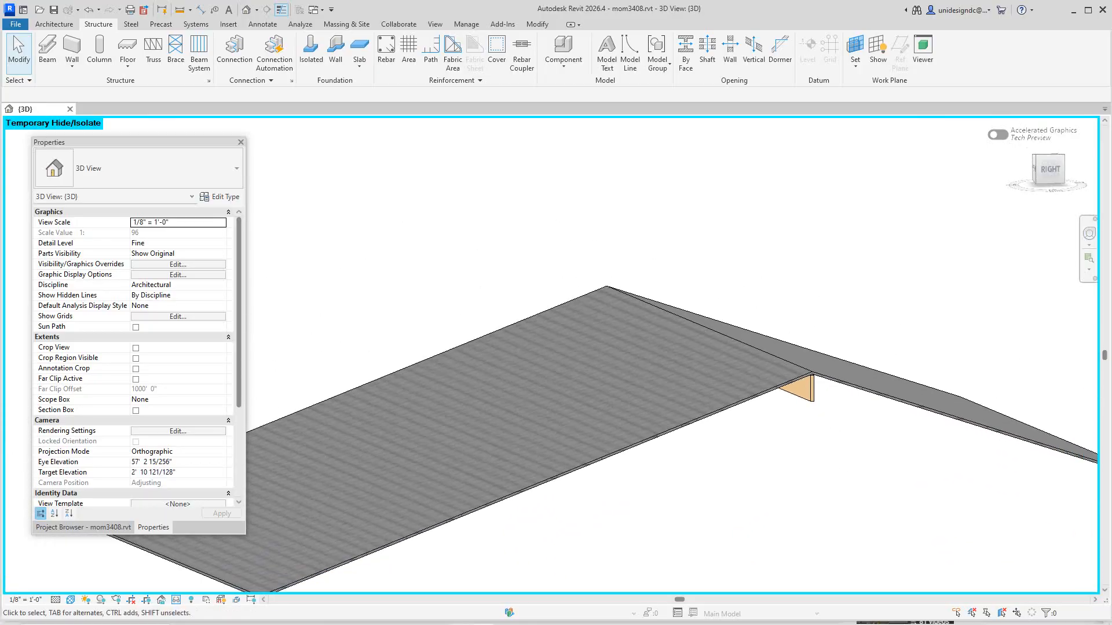
{"action": "scroll", "coordinate": [993, 227], "scroll_direction": "down", "scroll_amount": 1}
{"action": "left_click_drag", "start_coordinate": [1049, 168], "coordinate": [1063, 187]}
{"action": "scroll", "coordinate": [821, 290], "scroll_direction": "down", "scroll_amount": 3}
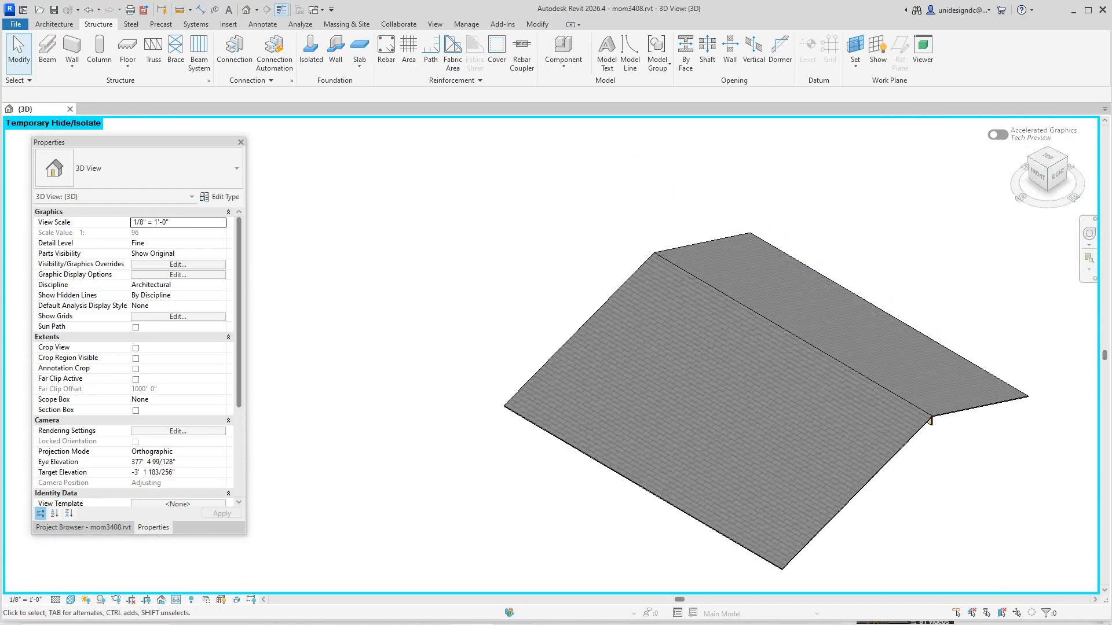
{"action": "middle_click_drag", "start_coordinate": [822, 307], "coordinate": [697, 232]}
{"action": "scroll", "coordinate": [702, 260], "scroll_direction": "up", "scroll_amount": 2}
{"action": "scroll", "coordinate": [709, 264], "scroll_direction": "down", "scroll_amount": 1}
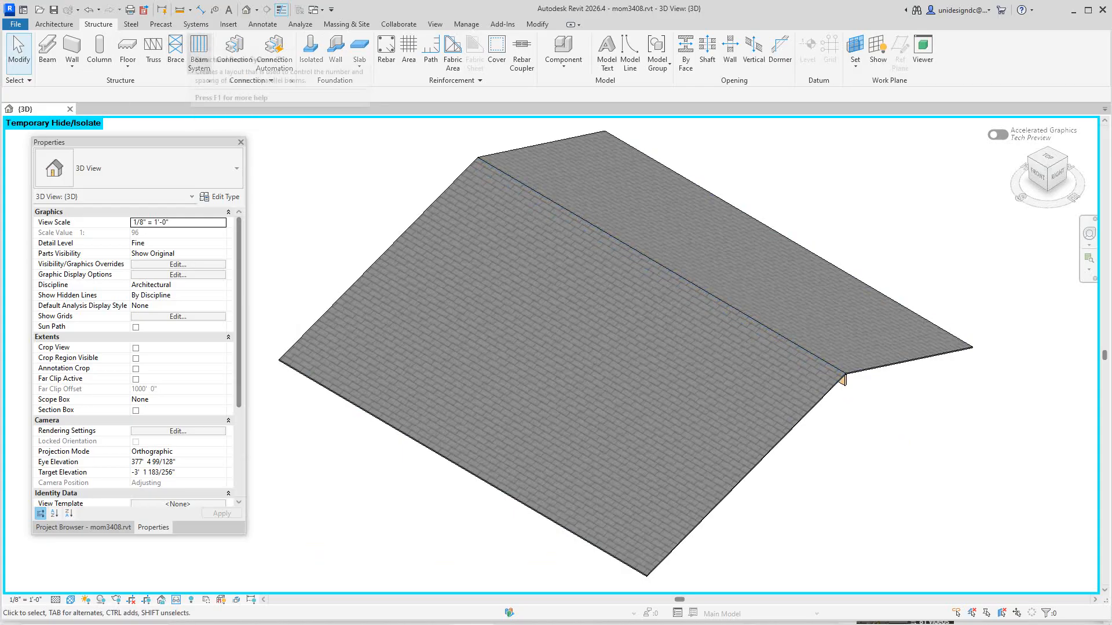
- Start a structural beam system and pick the front roof slope as its work plane
{"action": "left_click", "coordinate": [198, 52]}
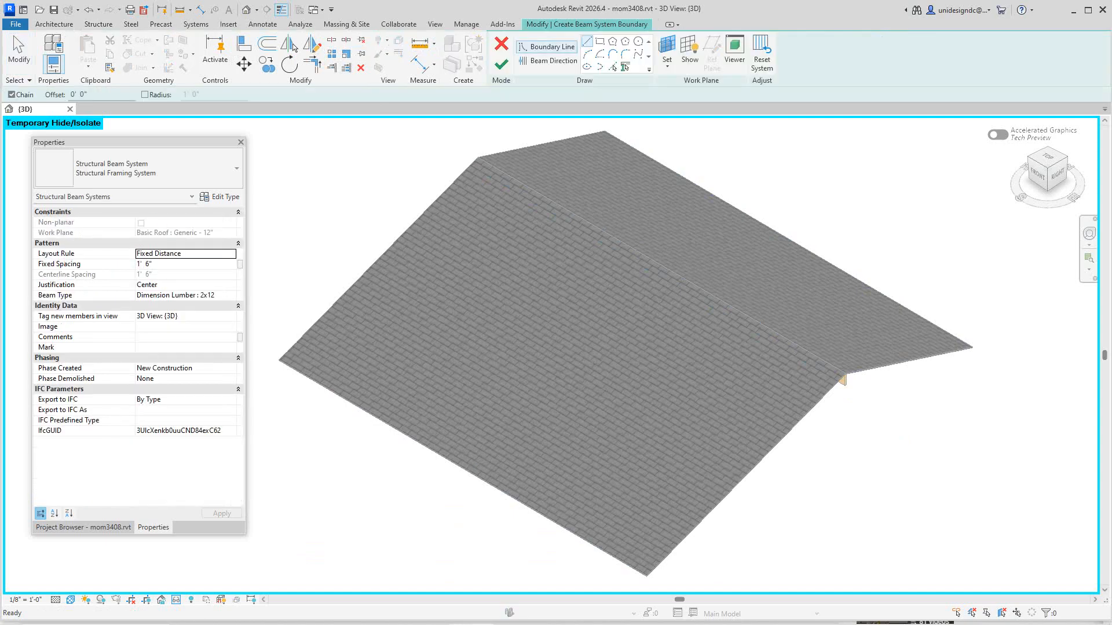
{"action": "left_click", "coordinate": [667, 51]}
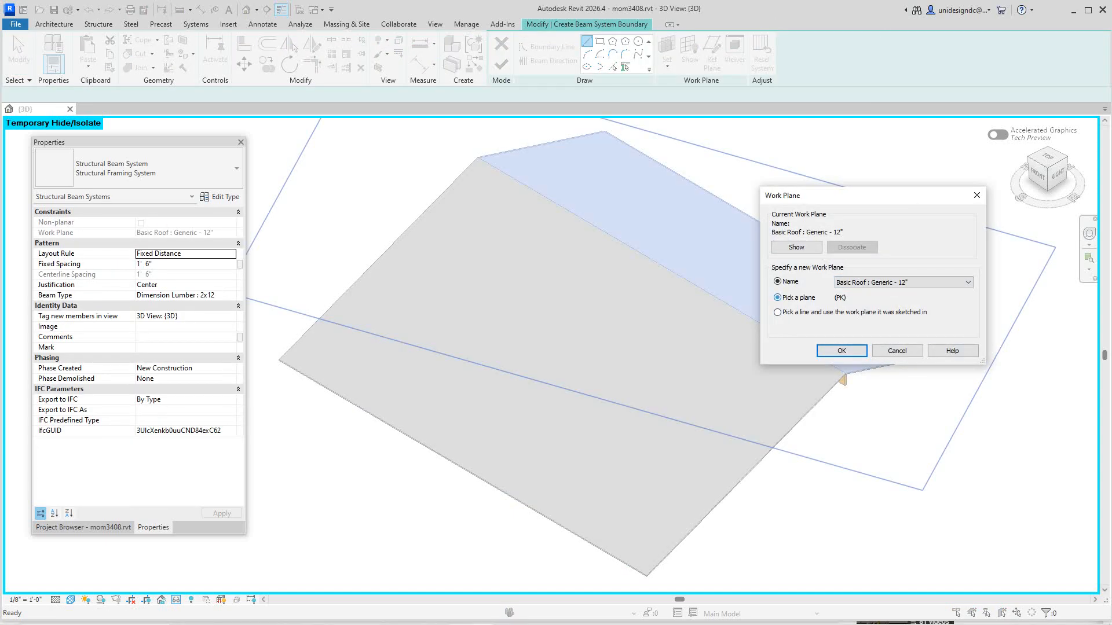
{"action": "left_click", "coordinate": [841, 351]}
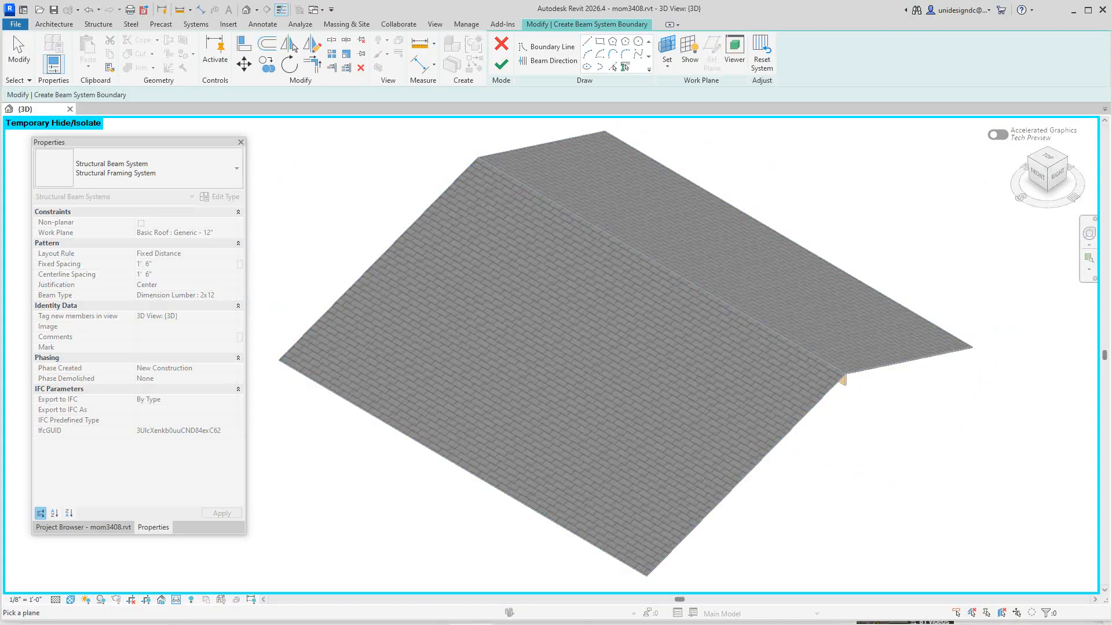
{"action": "left_click", "coordinate": [561, 366]}
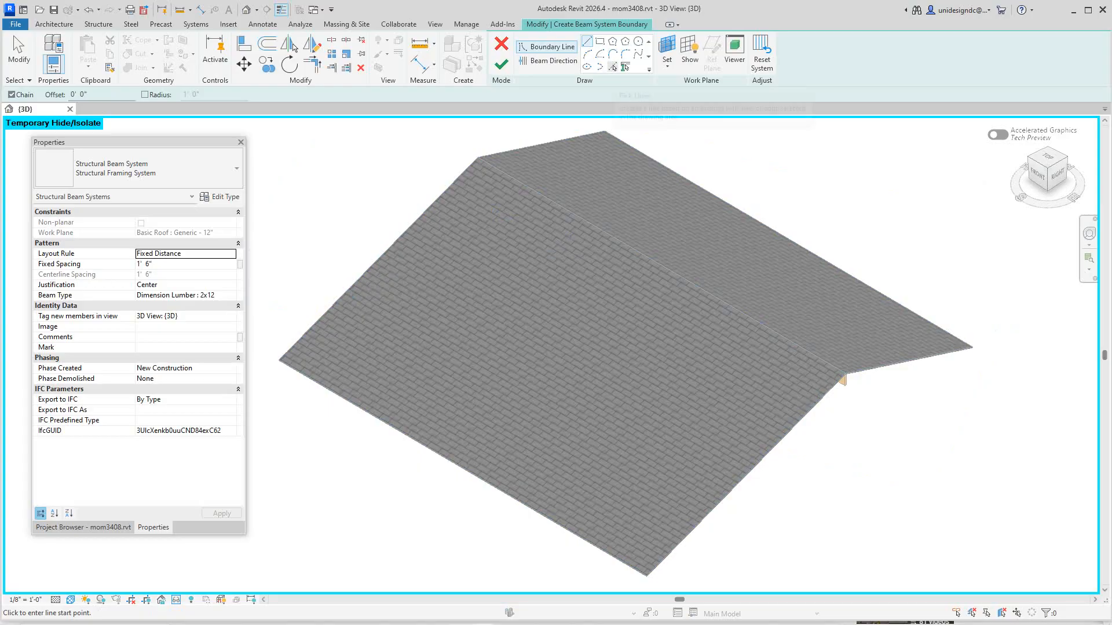
- Pick the ridge, both sloping gable edges and the eave of the front roof slope as the beam system's boundary lines
{"action": "left_click", "coordinate": [613, 66]}
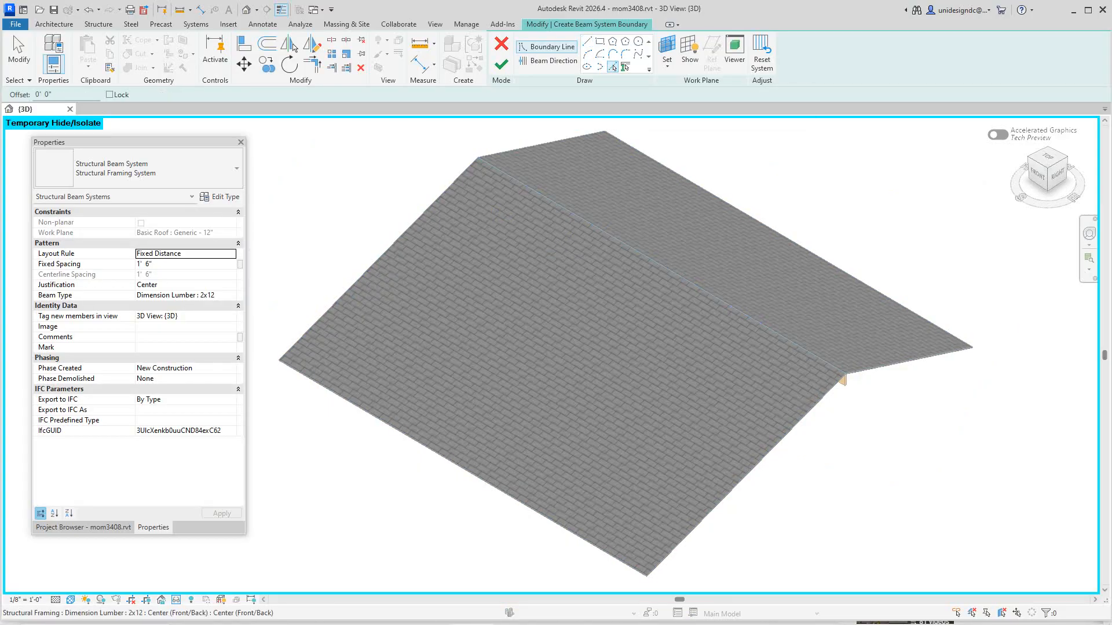
{"action": "left_click", "coordinate": [661, 266]}
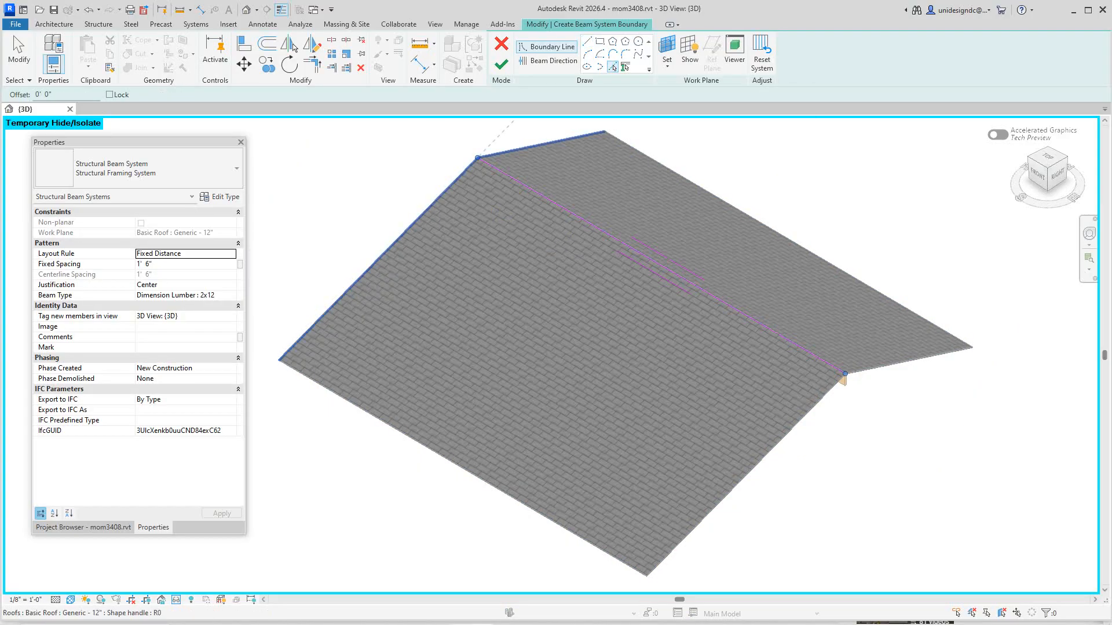
{"action": "left_click", "coordinate": [723, 499]}
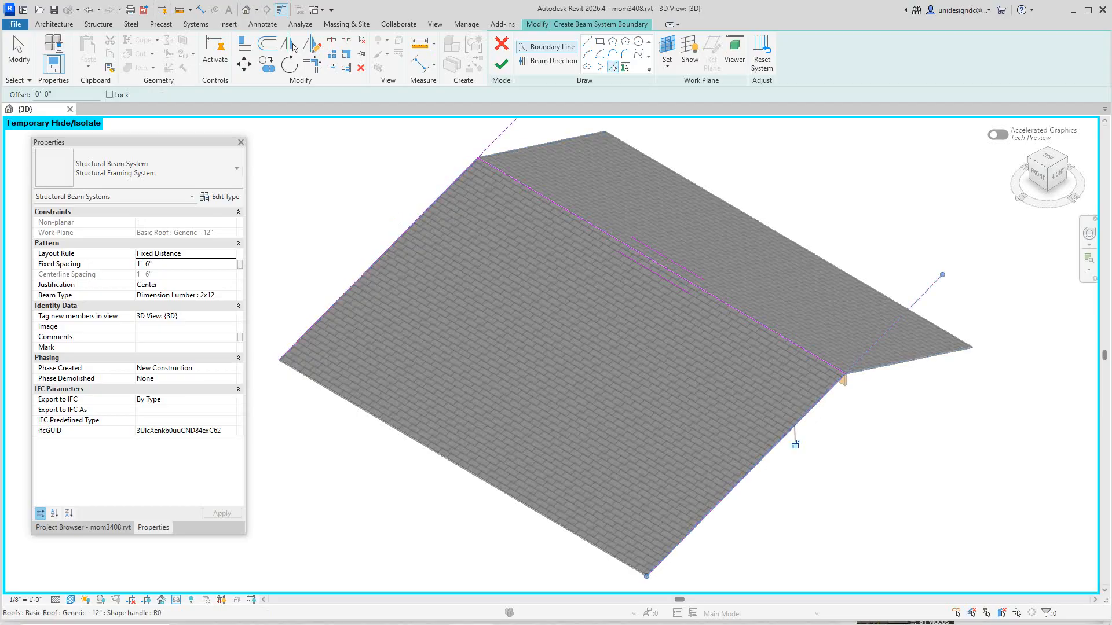
{"action": "left_click", "coordinate": [566, 529]}
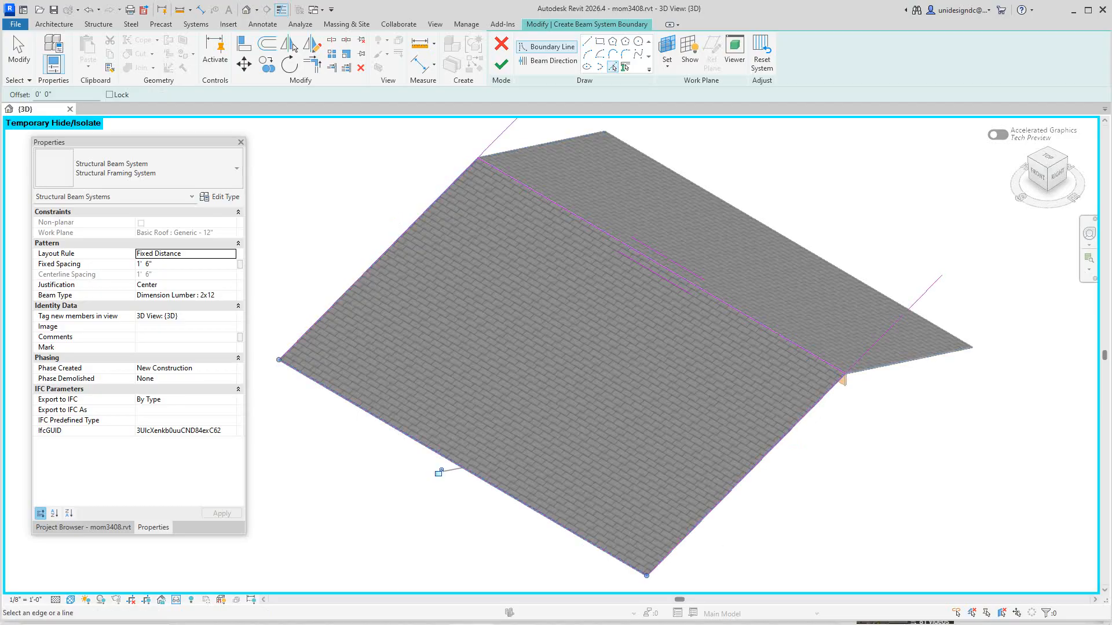
- Trim the two gable-edge boundary lines to the ridge line so the overhanging ends close into corners
{"action": "scroll", "coordinate": [537, 410], "scroll_direction": "down", "scroll_amount": 4}
{"action": "scroll", "coordinate": [539, 466], "scroll_direction": "up", "scroll_amount": 5}
{"action": "scroll", "coordinate": [537, 467], "scroll_direction": "down", "scroll_amount": 6}
{"action": "middle_click_drag", "start_coordinate": [537, 466], "coordinate": [552, 481]}
{"action": "scroll", "coordinate": [474, 272], "scroll_direction": "up", "scroll_amount": 5}
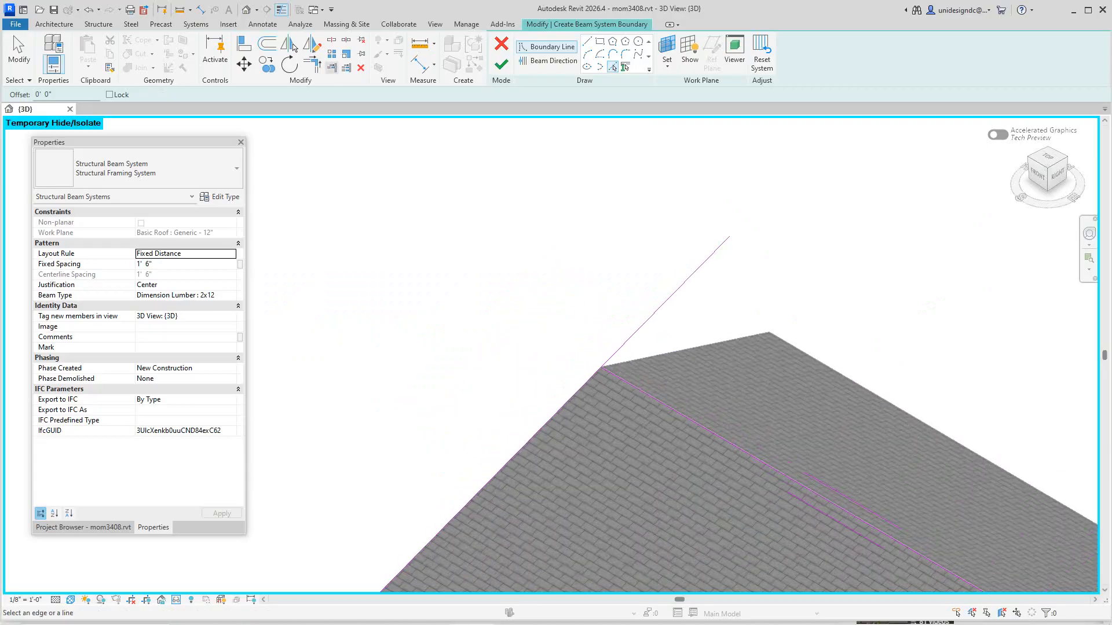
{"action": "left_click", "coordinate": [312, 64]}
{"action": "left_click", "coordinate": [665, 405]}
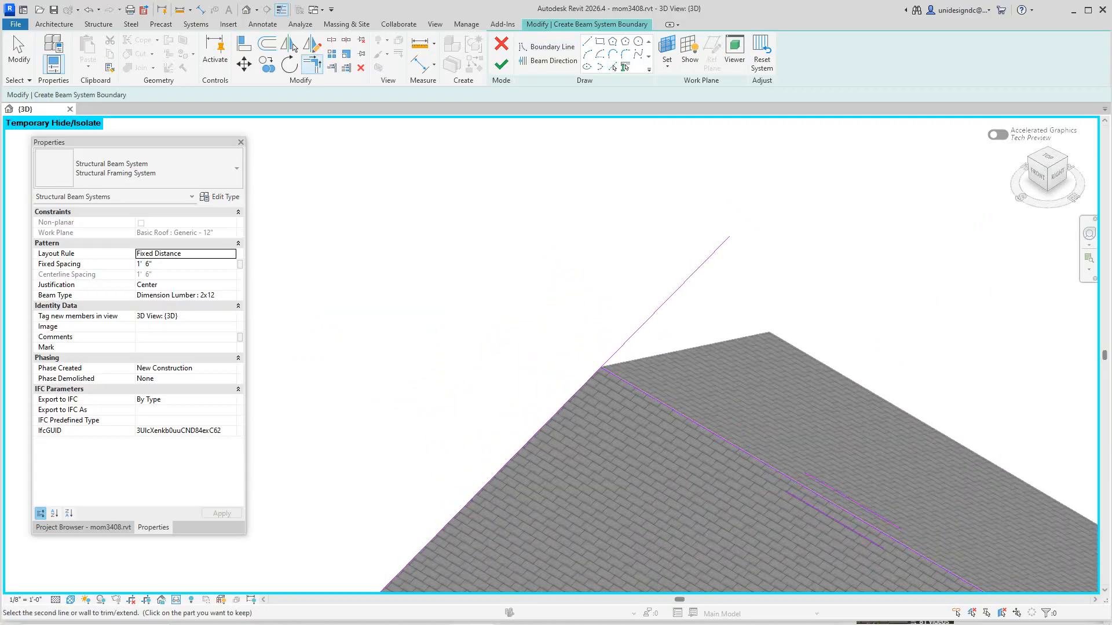
{"action": "left_click", "coordinate": [513, 457]}
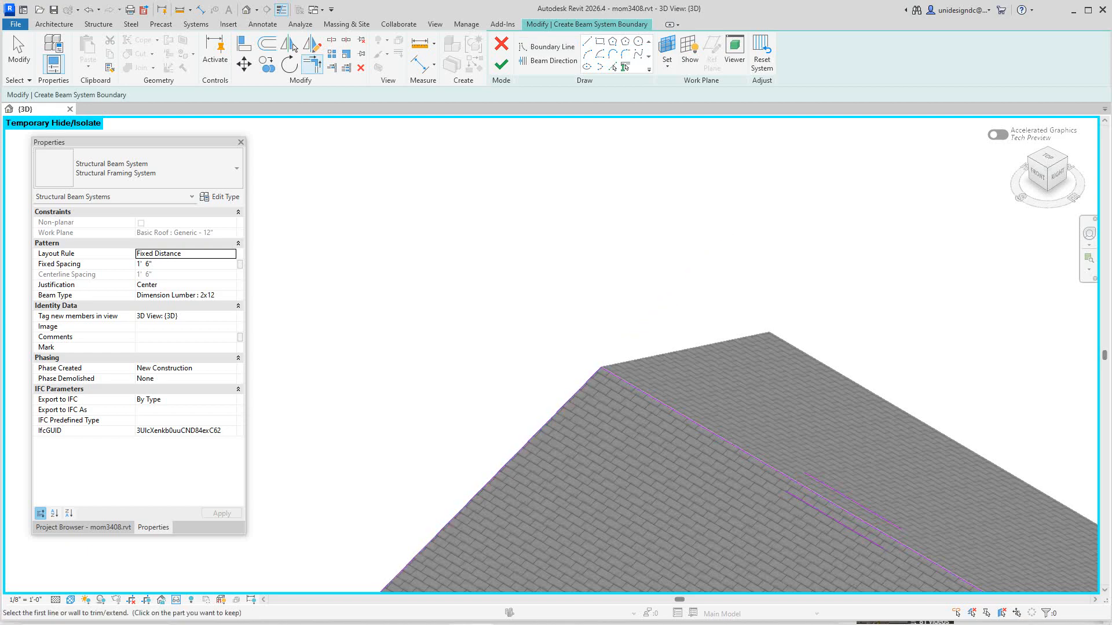
{"action": "scroll", "coordinate": [506, 464], "scroll_direction": "down", "scroll_amount": 2}
{"action": "middle_click_drag", "start_coordinate": [506, 465], "coordinate": [416, 289]}
{"action": "scroll", "coordinate": [713, 435], "scroll_direction": "up", "scroll_amount": 1}
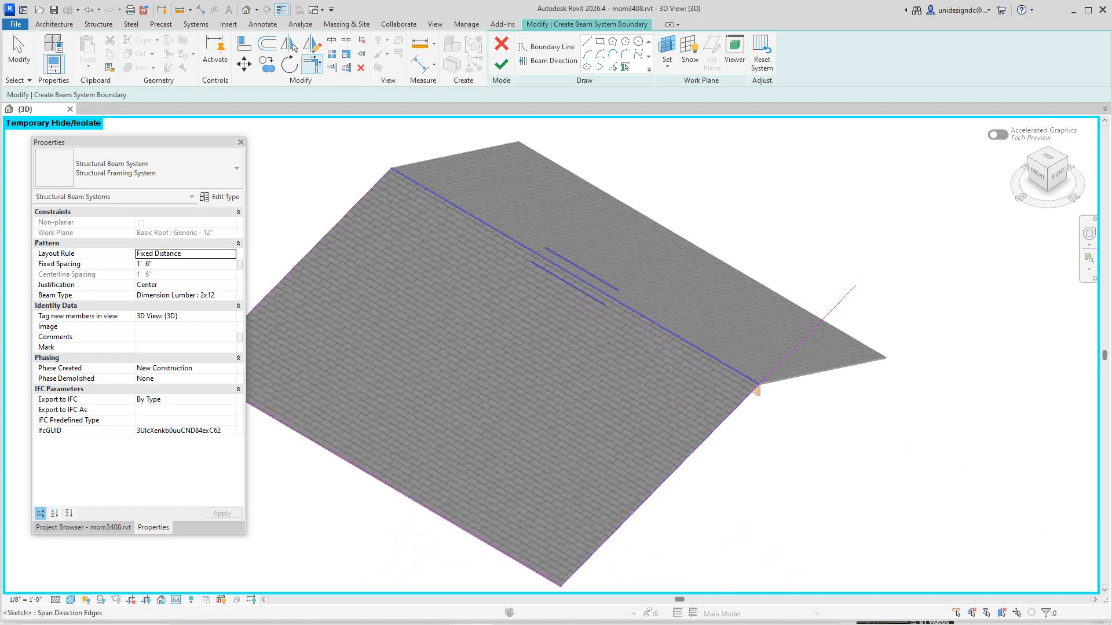
{"action": "left_click", "coordinate": [755, 387]}
- Set the beam system's fixed spacing to 3' 0"
{"action": "scroll", "coordinate": [764, 383], "scroll_direction": "down", "scroll_amount": 3}
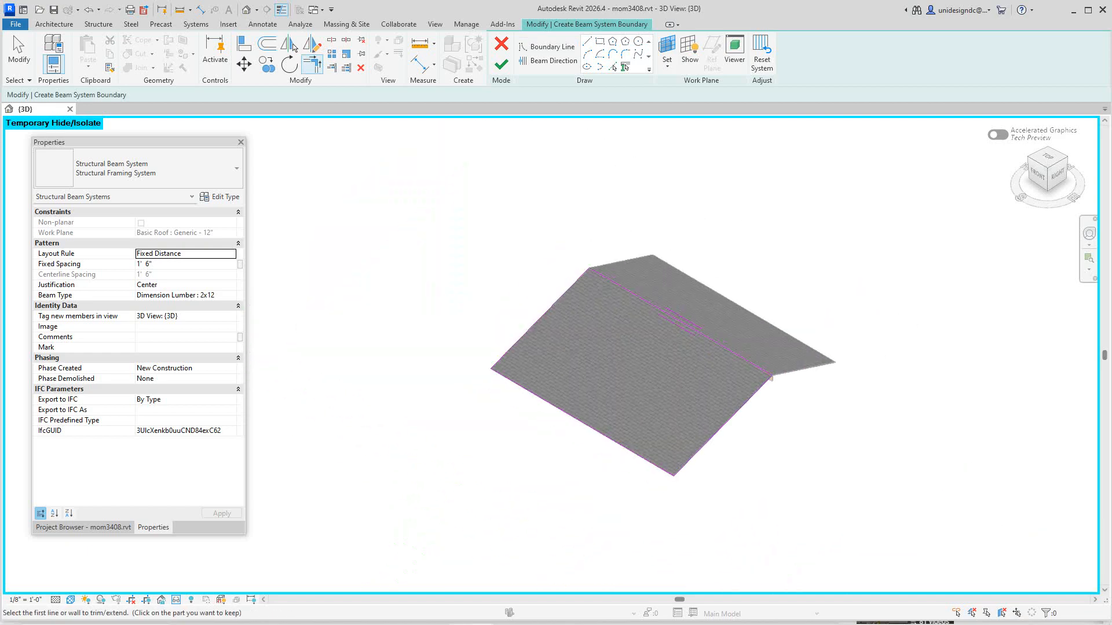
{"action": "middle_click_drag", "start_coordinate": [763, 383], "coordinate": [756, 480]}
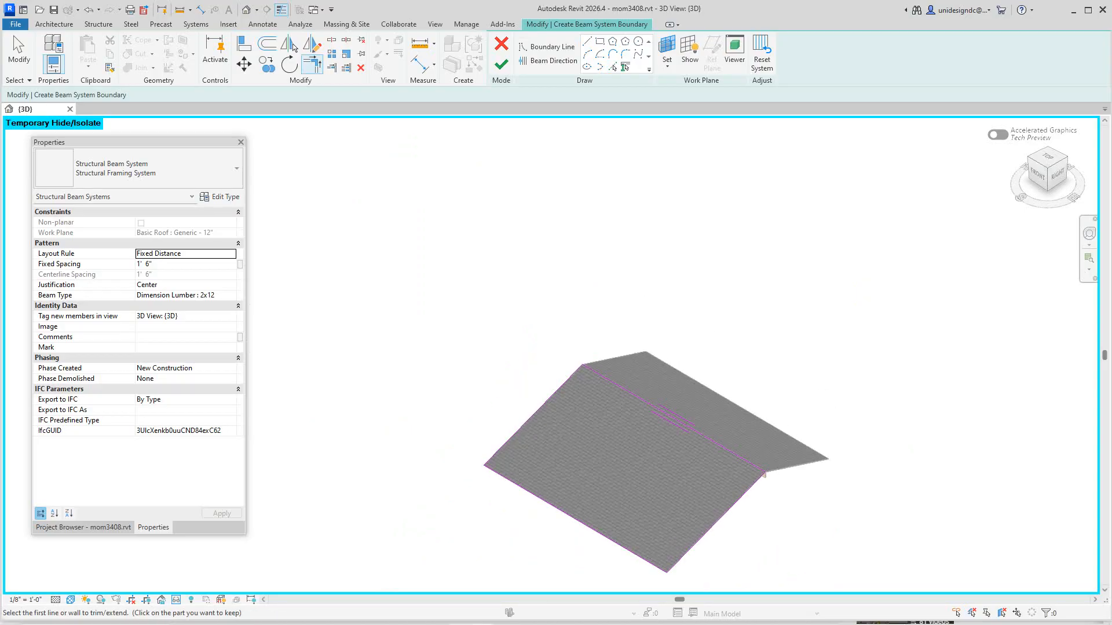
{"action": "key", "text": "Tab"}
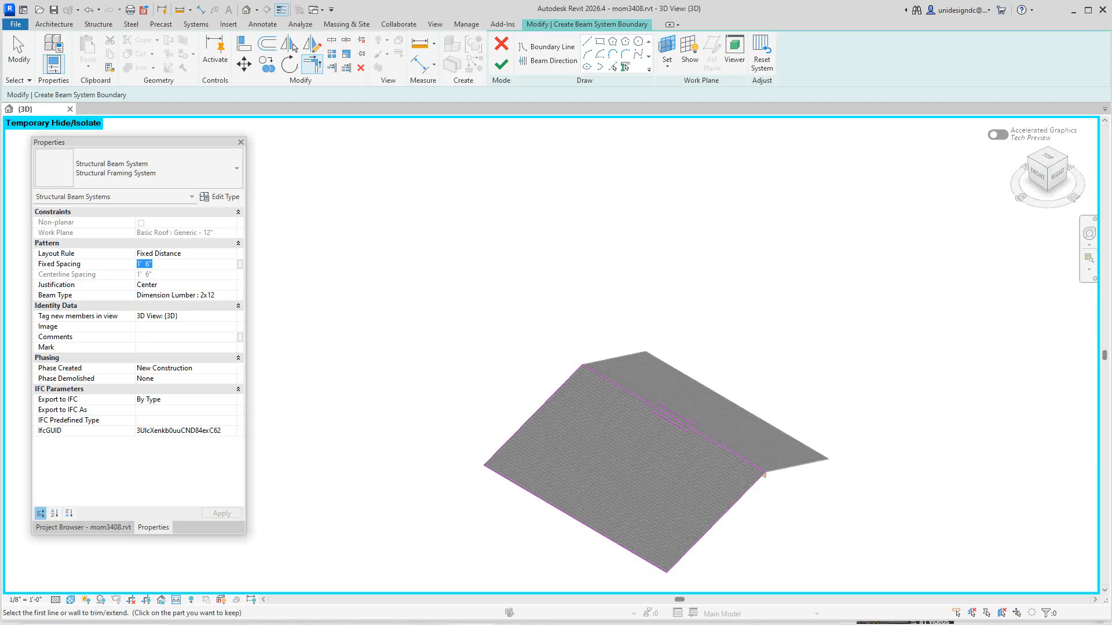
{"action": "type", "text": "3"}
{"action": "key", "text": "Return"}
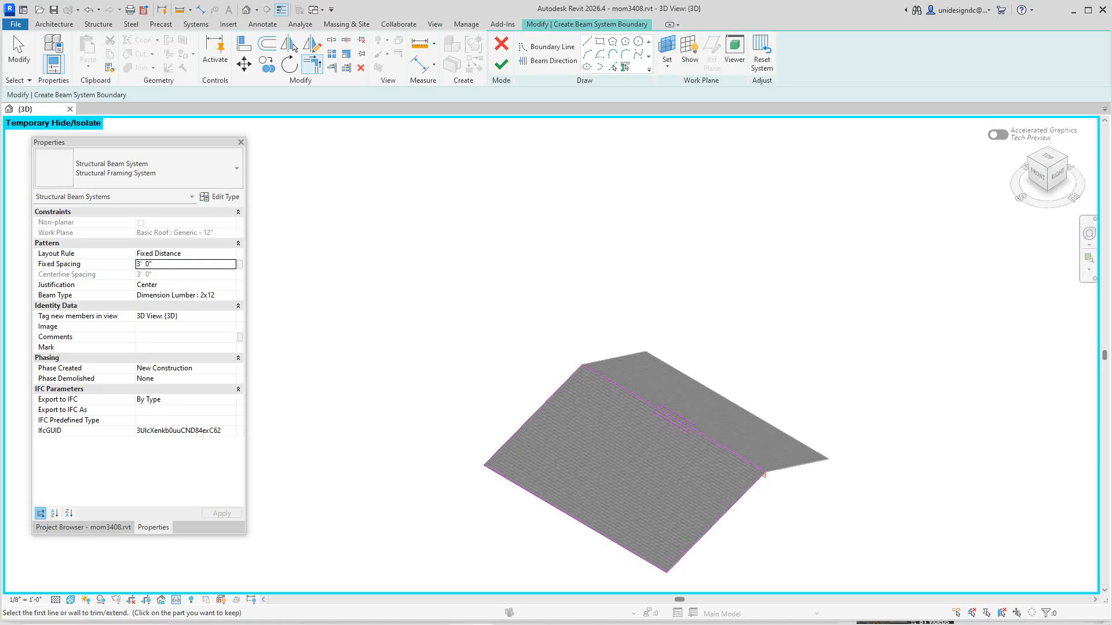
- Try finishing the beam system on the front slope, and undo its creation to return to the boundary sketch
{"action": "left_click", "coordinate": [501, 63]}
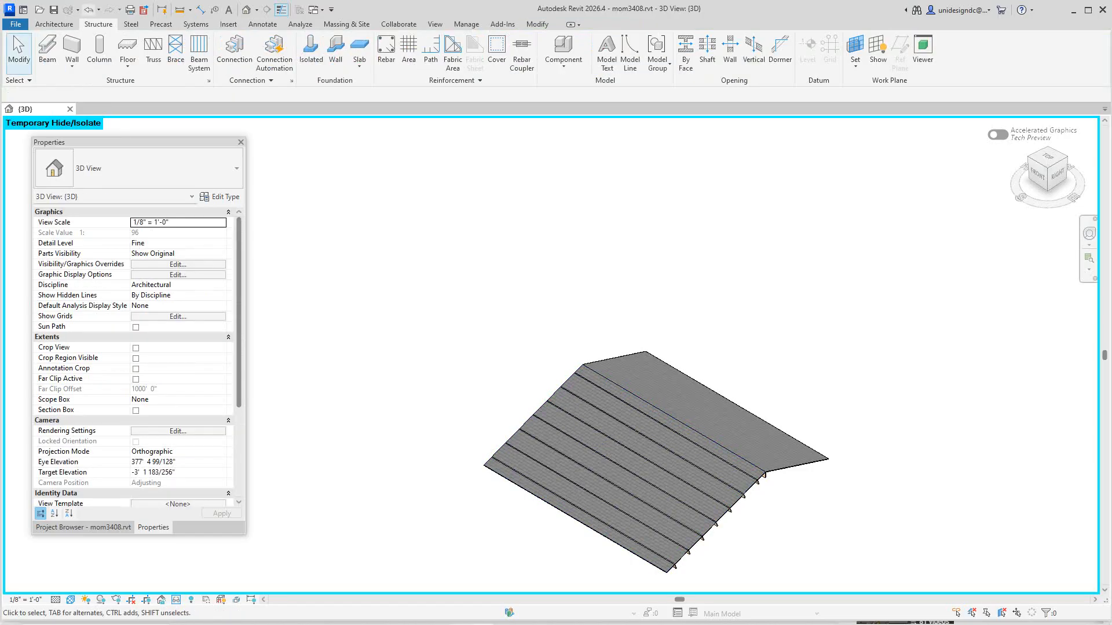
{"action": "left_click", "coordinate": [89, 10]}
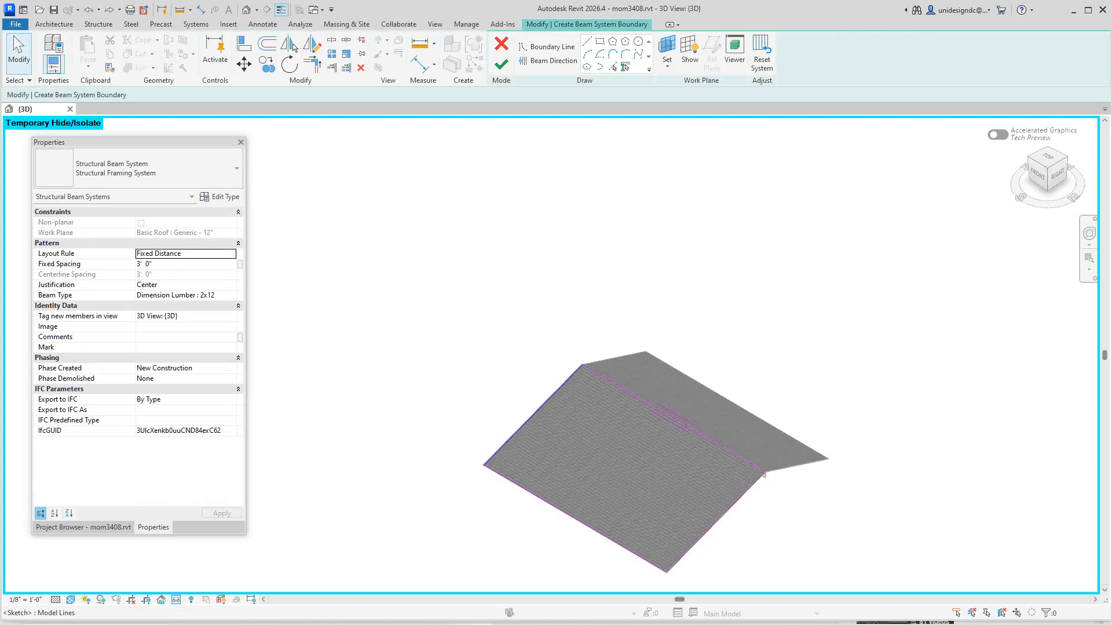
- Set the beam direction parallel to the sloping gable edge and finish the 2x12 beam system on the front roof slope
{"action": "scroll", "coordinate": [667, 420], "scroll_direction": "up", "scroll_amount": 6}
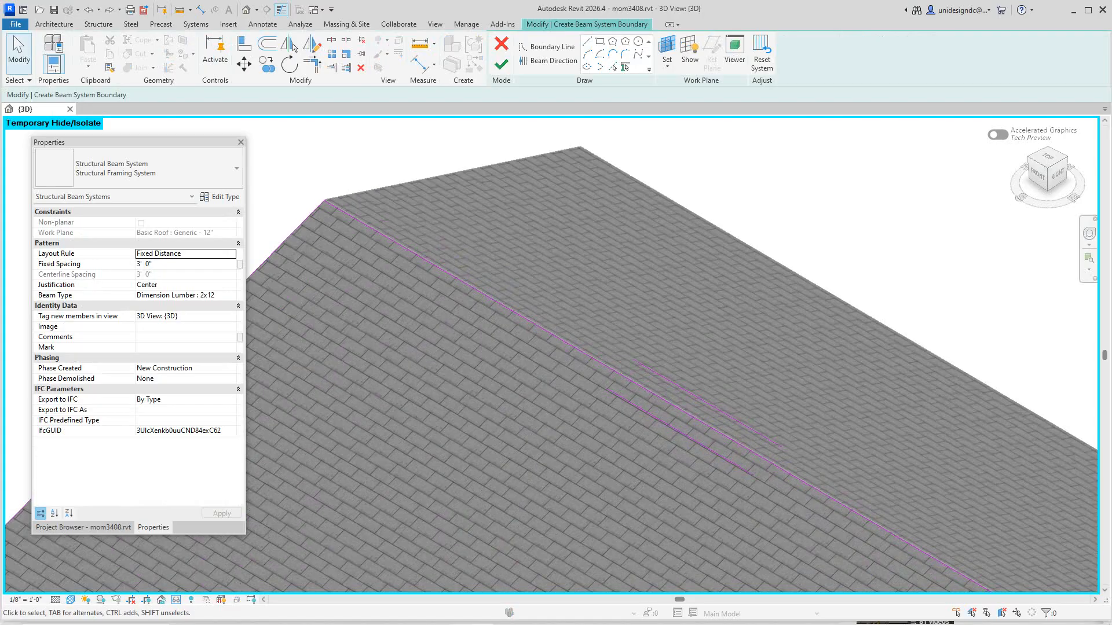
{"action": "scroll", "coordinate": [669, 312], "scroll_direction": "down", "scroll_amount": 5}
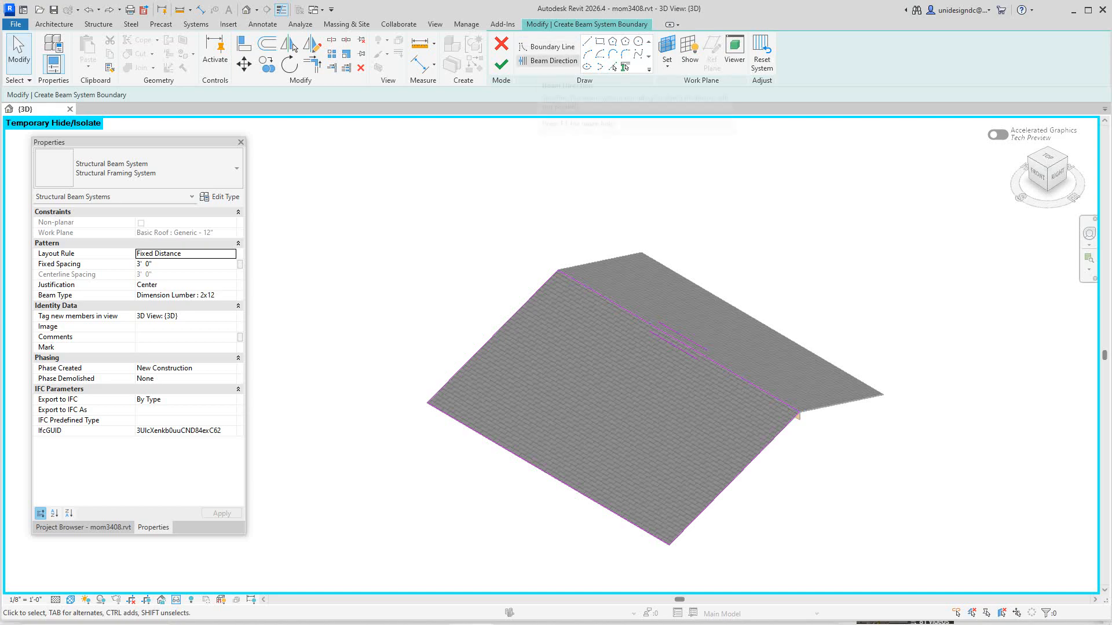
{"action": "left_click", "coordinate": [553, 61]}
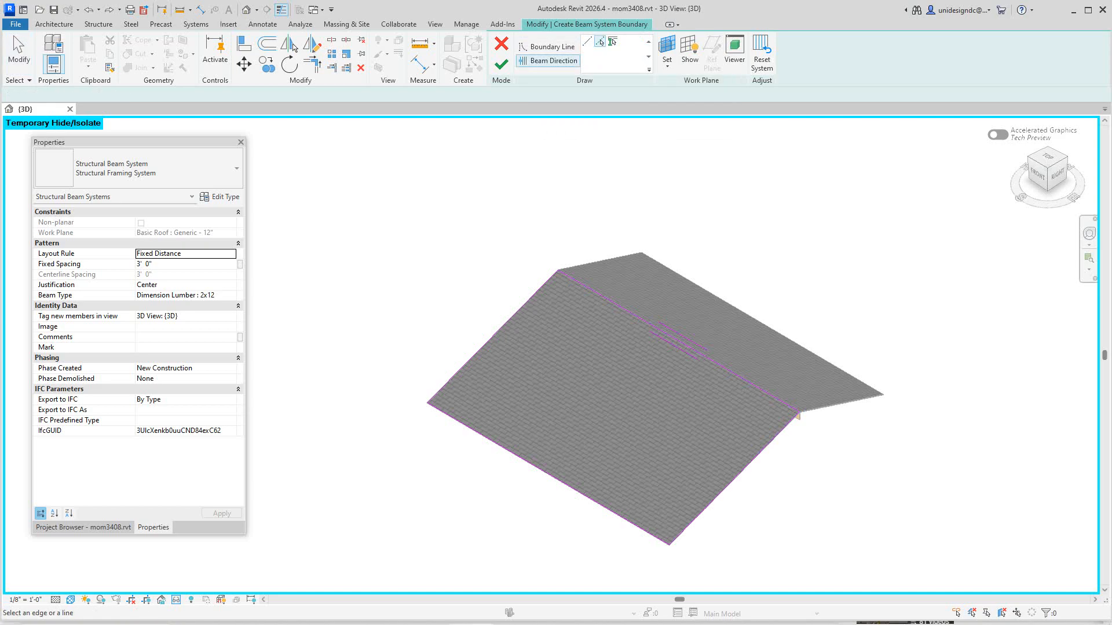
{"action": "scroll", "coordinate": [737, 472], "scroll_direction": "up", "scroll_amount": 5}
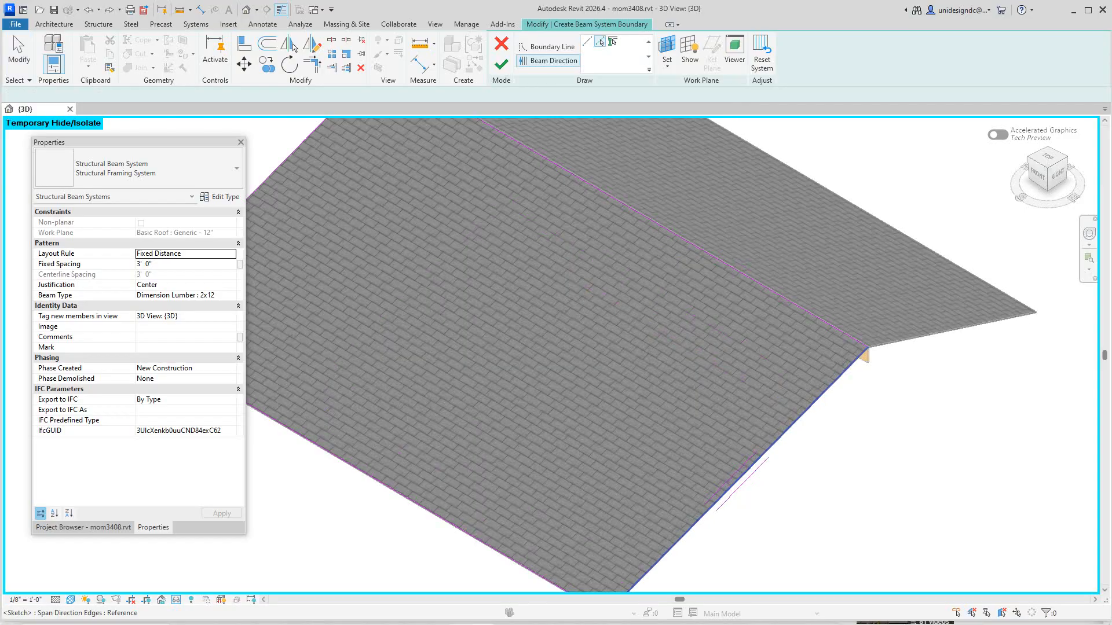
{"action": "middle_click_drag", "start_coordinate": [737, 472], "coordinate": [766, 415]}
{"action": "scroll", "coordinate": [769, 415], "scroll_direction": "down", "scroll_amount": 3}
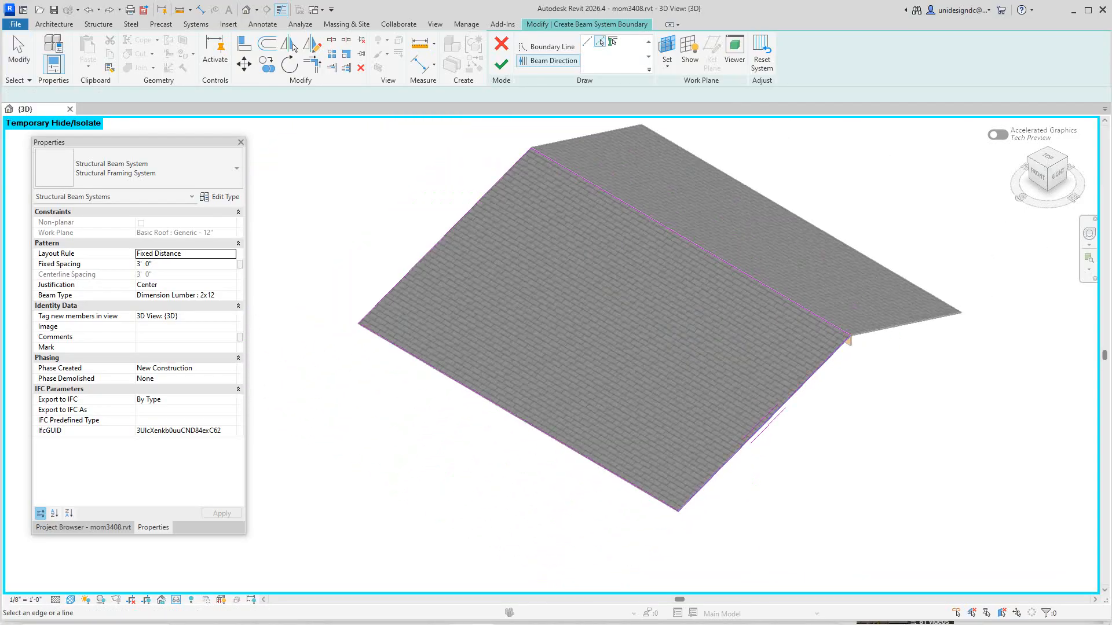
{"action": "left_click", "coordinate": [501, 63]}
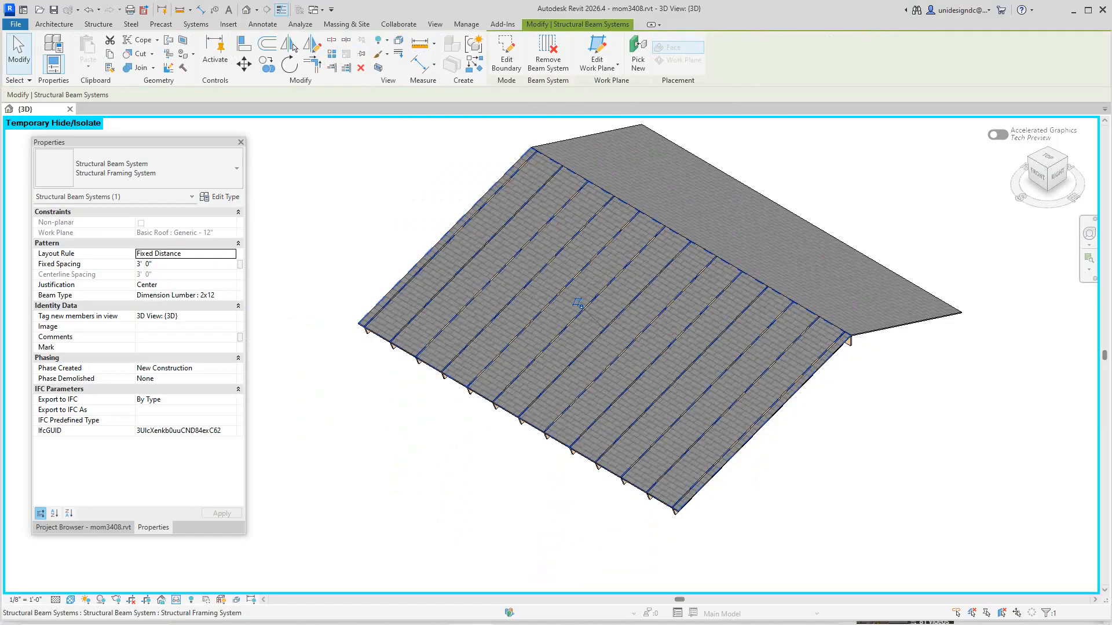
- Cope the gable-end rafter against the ridge beam, working from a view of the framing's underside
{"action": "scroll", "coordinate": [833, 283], "scroll_direction": "up", "scroll_amount": 3}
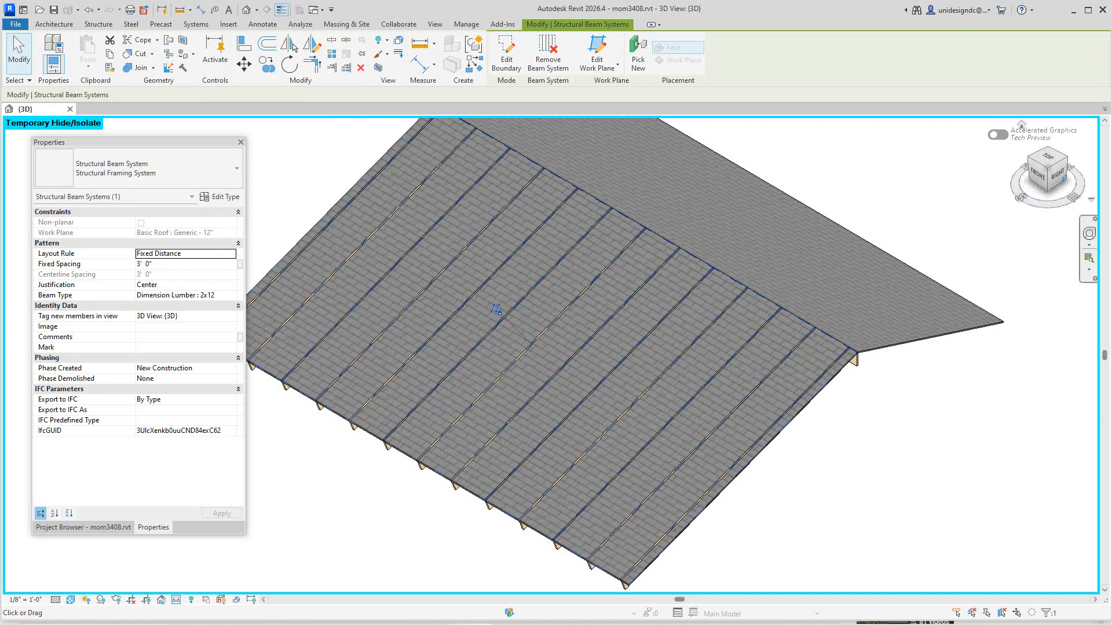
{"action": "left_click_drag", "start_coordinate": [1058, 176], "coordinate": [1057, 145]}
{"action": "middle_click_drag", "start_coordinate": [497, 315], "coordinate": [530, 319], "text": "shift"}
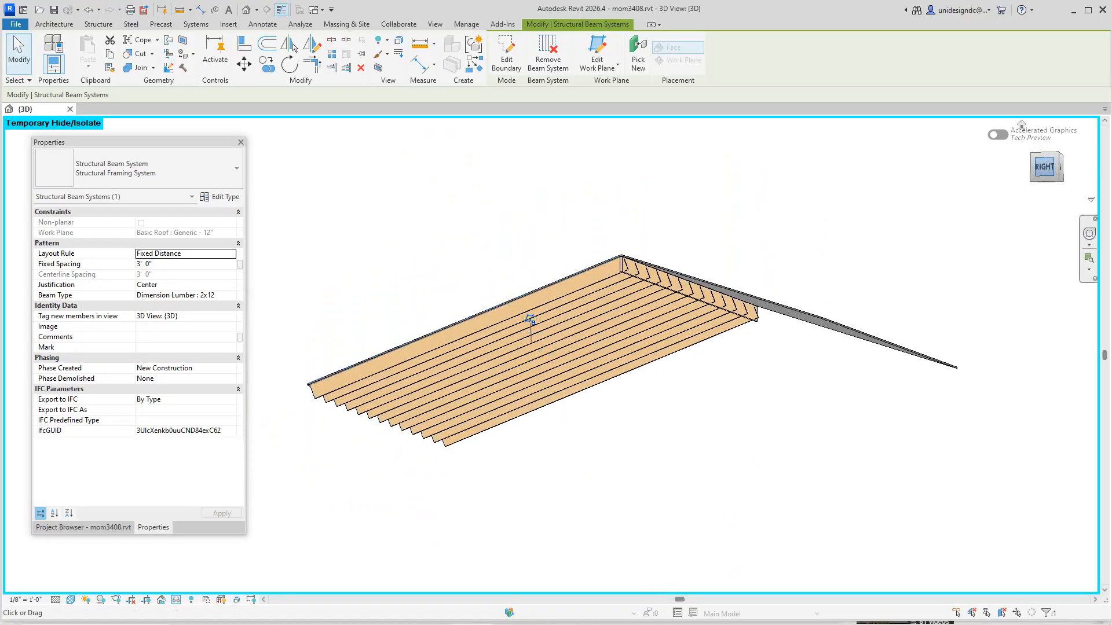
{"action": "scroll", "coordinate": [567, 299], "scroll_direction": "up", "scroll_amount": 3}
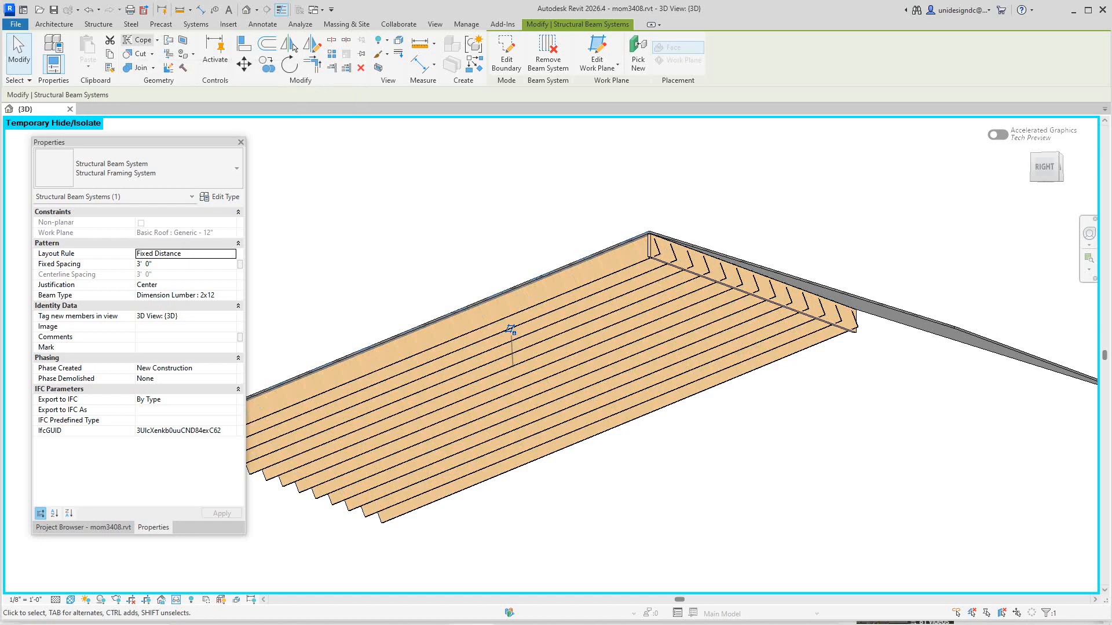
{"action": "left_click", "coordinate": [141, 40]}
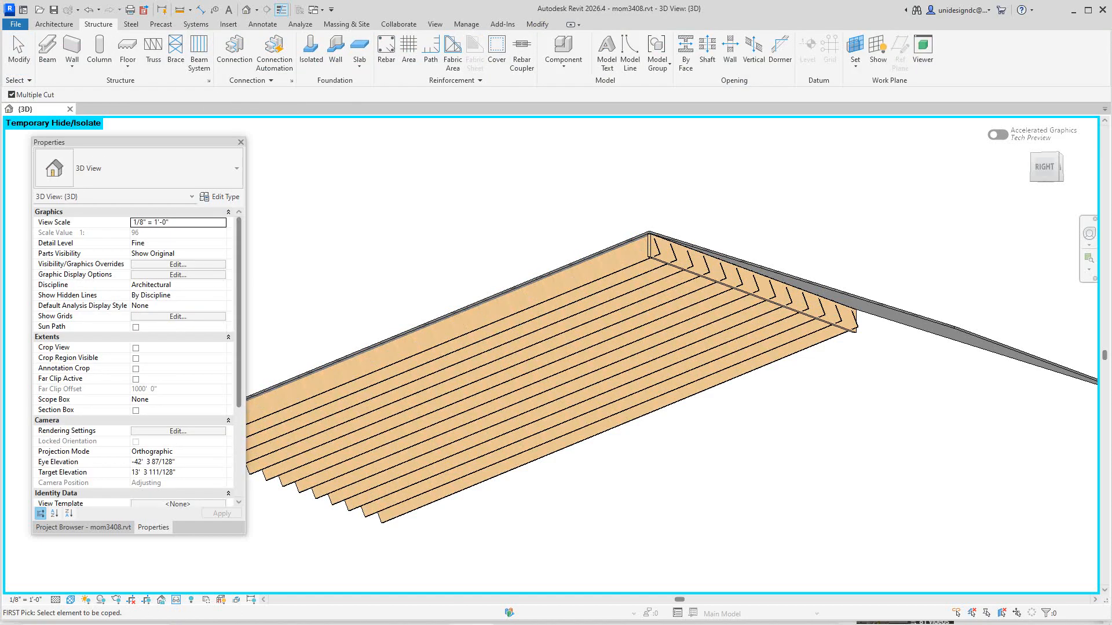
{"action": "scroll", "coordinate": [657, 290], "scroll_direction": "up", "scroll_amount": 2}
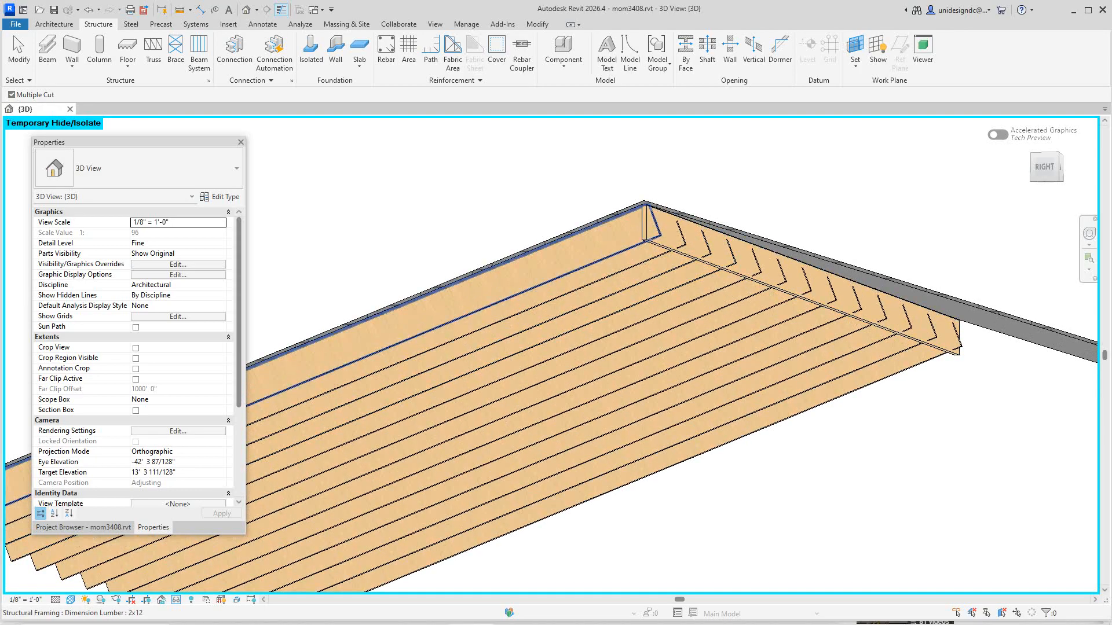
{"action": "left_click", "coordinate": [652, 233]}
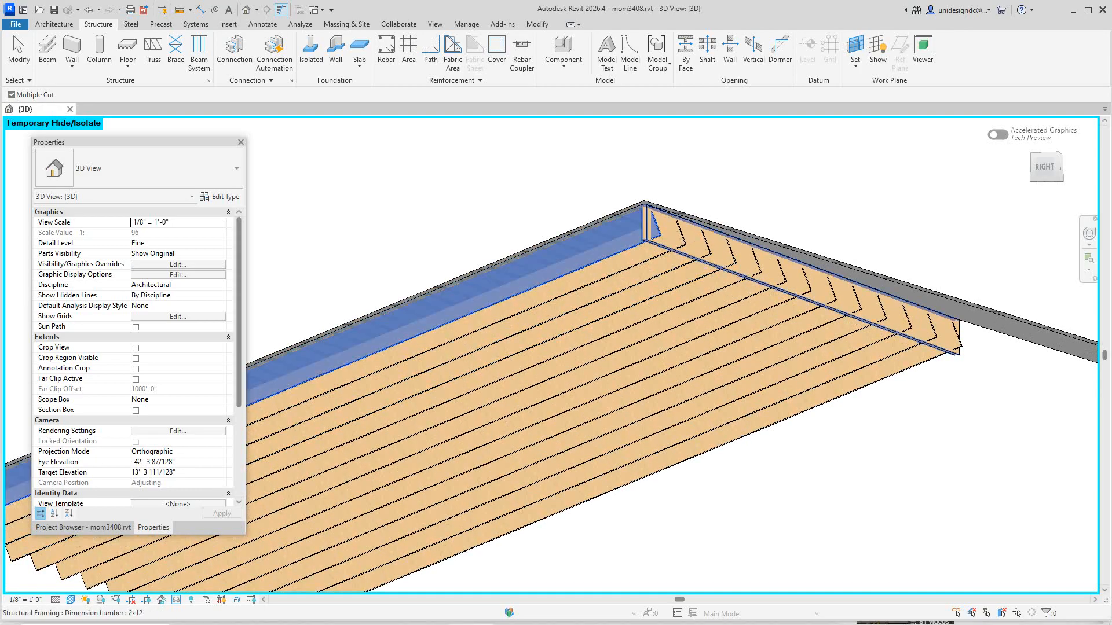
{"action": "left_click", "coordinate": [696, 249]}
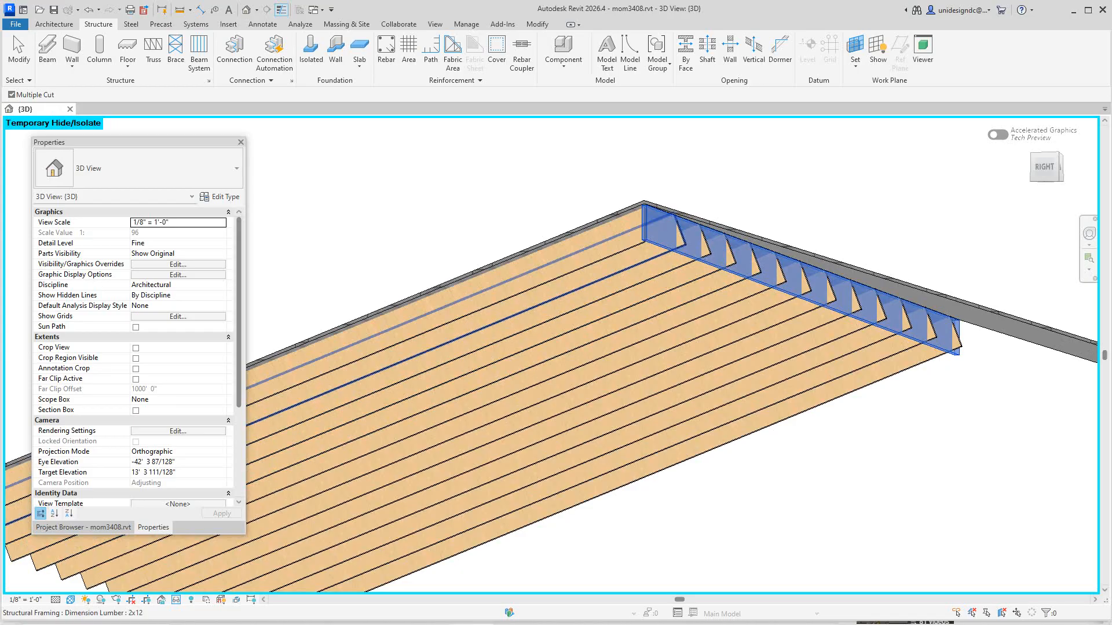
- Cope each remaining front-slope rafter against the ridge beam, one after another along the ridge
{"action": "left_click", "coordinate": [680, 237]}
{"action": "left_click", "coordinate": [706, 247]}
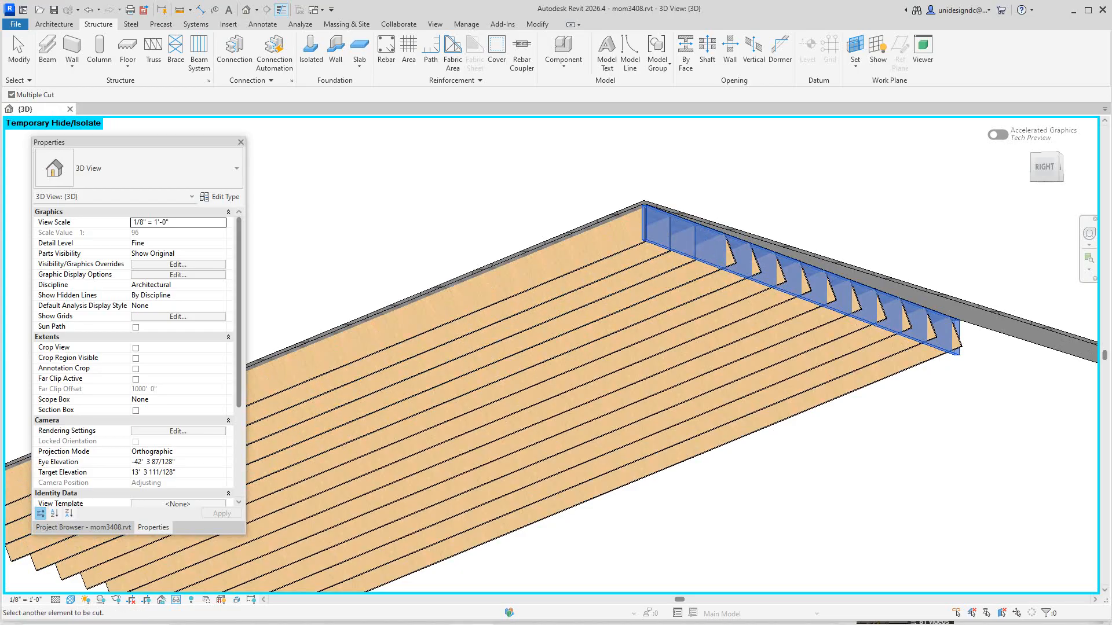
{"action": "left_click", "coordinate": [731, 256]}
{"action": "left_click", "coordinate": [756, 266]}
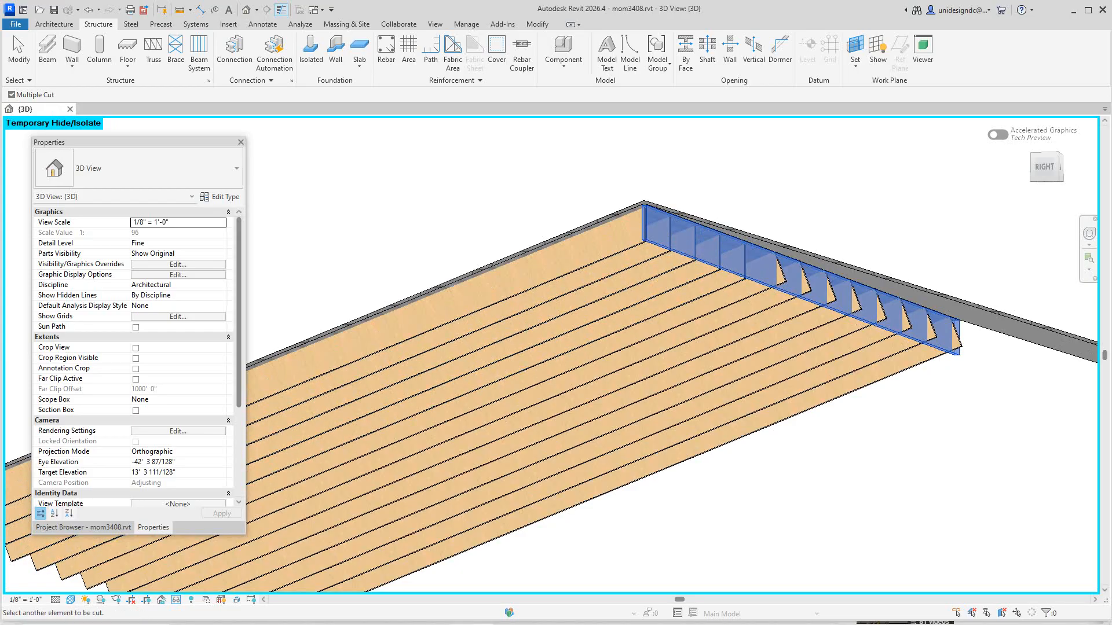
{"action": "left_click", "coordinate": [781, 275]}
{"action": "left_click", "coordinate": [807, 285]}
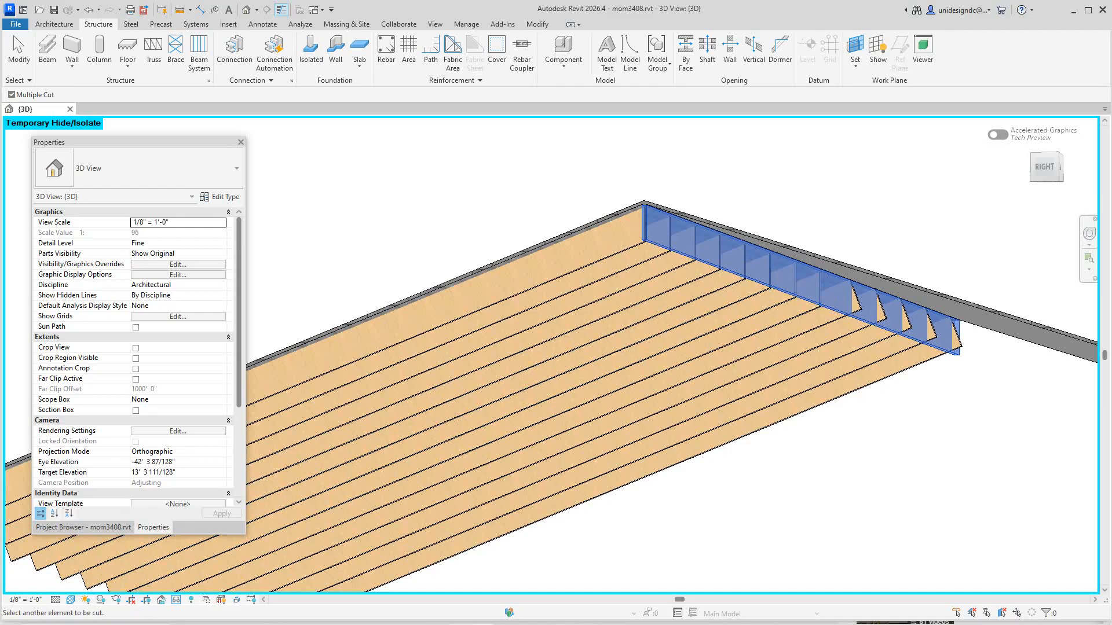
{"action": "left_click", "coordinate": [831, 293]}
{"action": "left_click", "coordinate": [857, 303]}
{"action": "left_click", "coordinate": [881, 312]}
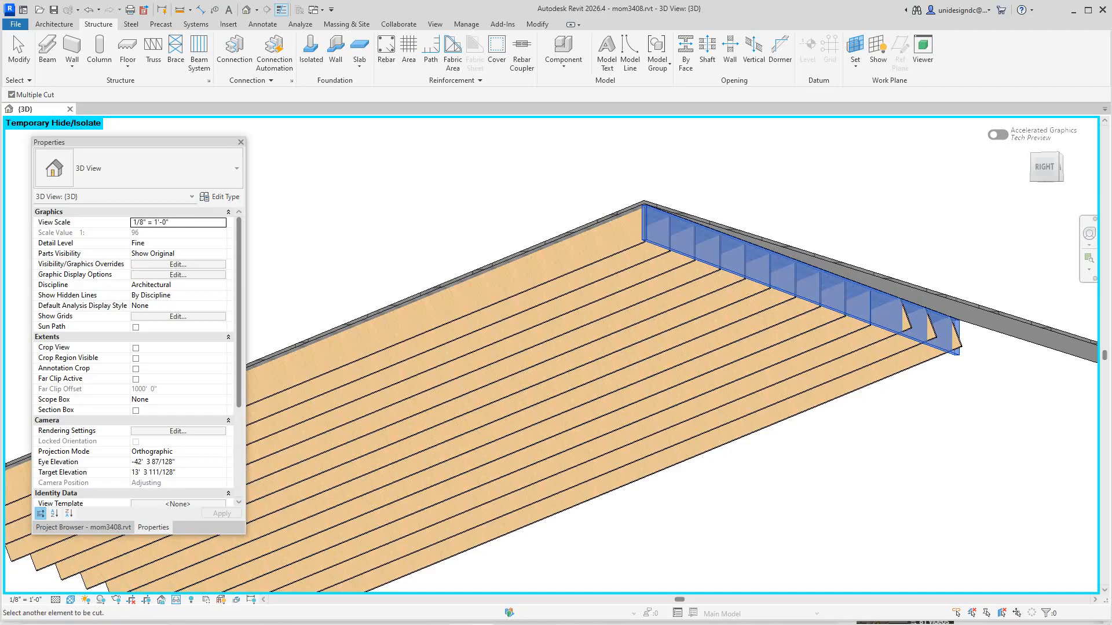
{"action": "left_click", "coordinate": [907, 322]}
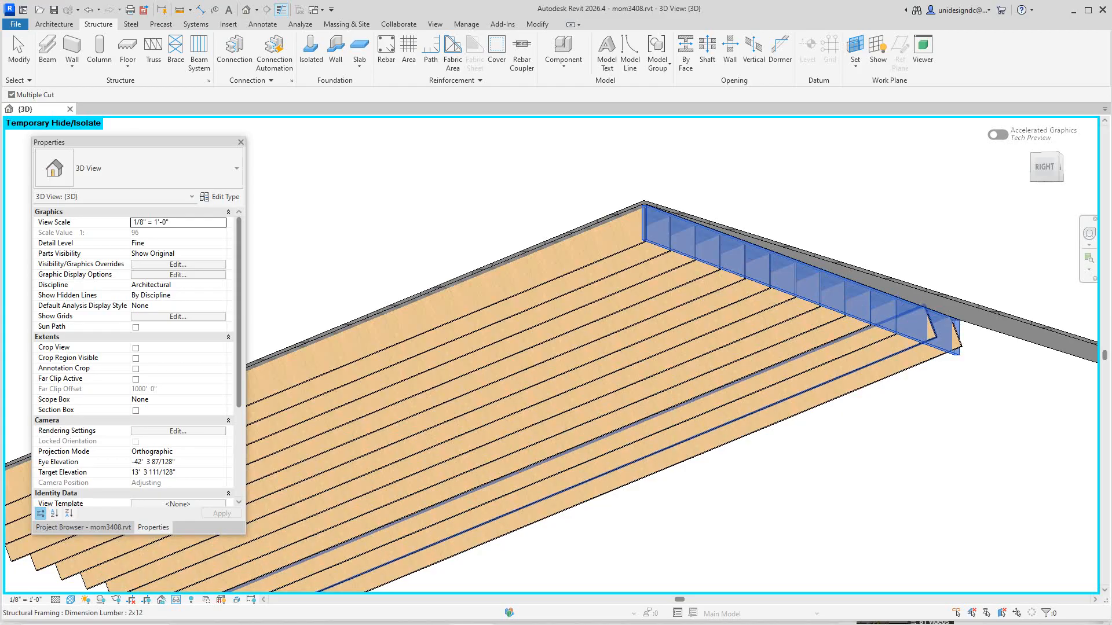
{"action": "left_click", "coordinate": [931, 331]}
- Examine the joint between the coped rafters and the ridge beam from the right side, and end the Cope command
{"action": "scroll", "coordinate": [899, 441], "scroll_direction": "down", "scroll_amount": 5}
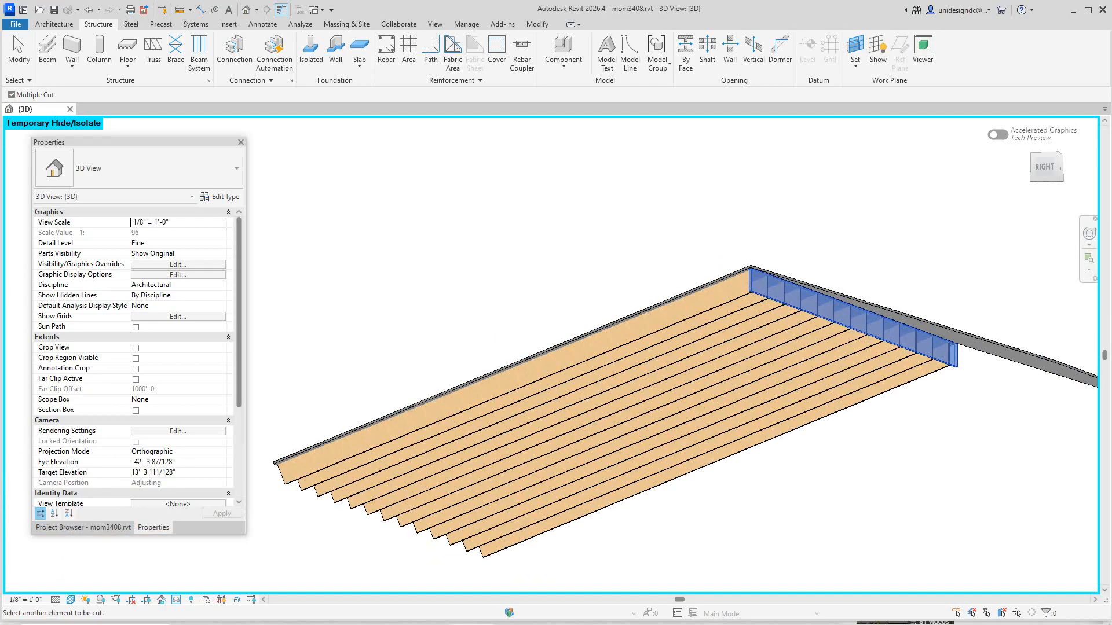
{"action": "scroll", "coordinate": [895, 421], "scroll_direction": "down", "scroll_amount": 1}
{"action": "middle_click_drag", "start_coordinate": [895, 422], "coordinate": [772, 399]}
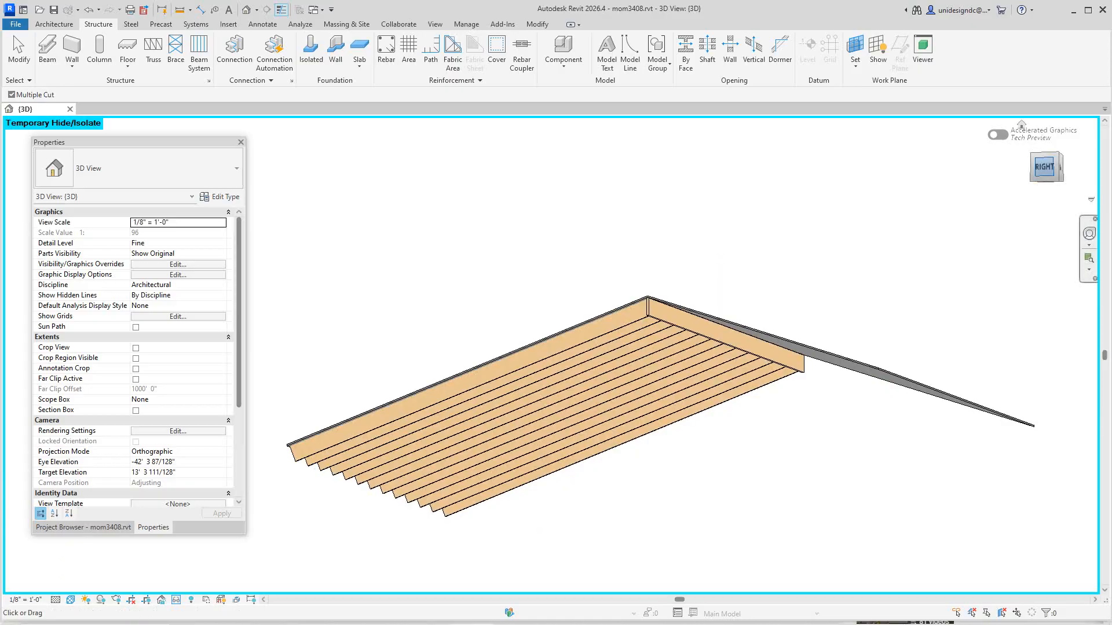
{"action": "left_click", "coordinate": [1044, 168]}
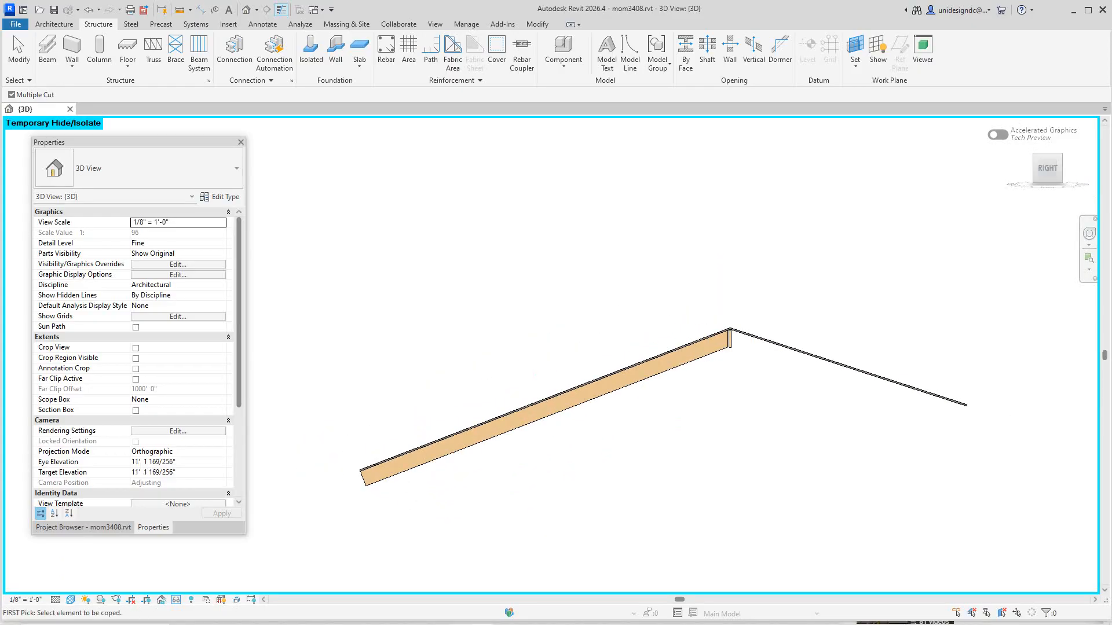
{"action": "scroll", "coordinate": [689, 324], "scroll_direction": "up", "scroll_amount": 2}
{"action": "scroll", "coordinate": [612, 323], "scroll_direction": "up", "scroll_amount": 3}
{"action": "scroll", "coordinate": [806, 383], "scroll_direction": "up", "scroll_amount": 2}
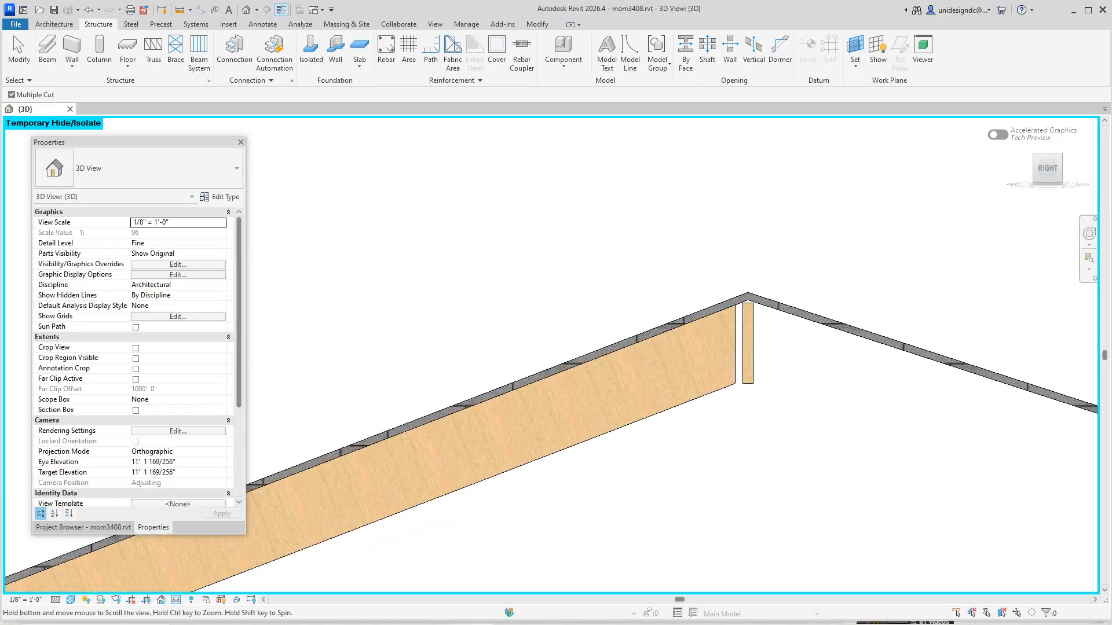
{"action": "right_click", "coordinate": [808, 154]}
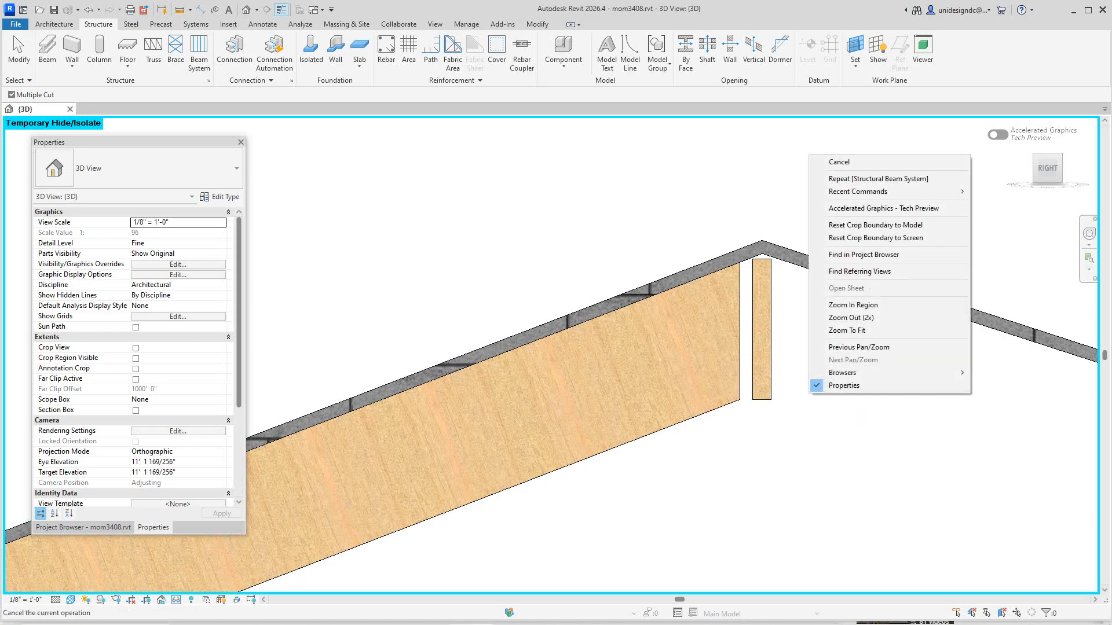
{"action": "left_click", "coordinate": [829, 163]}
{"action": "scroll", "coordinate": [730, 355], "scroll_direction": "down", "scroll_amount": 5}
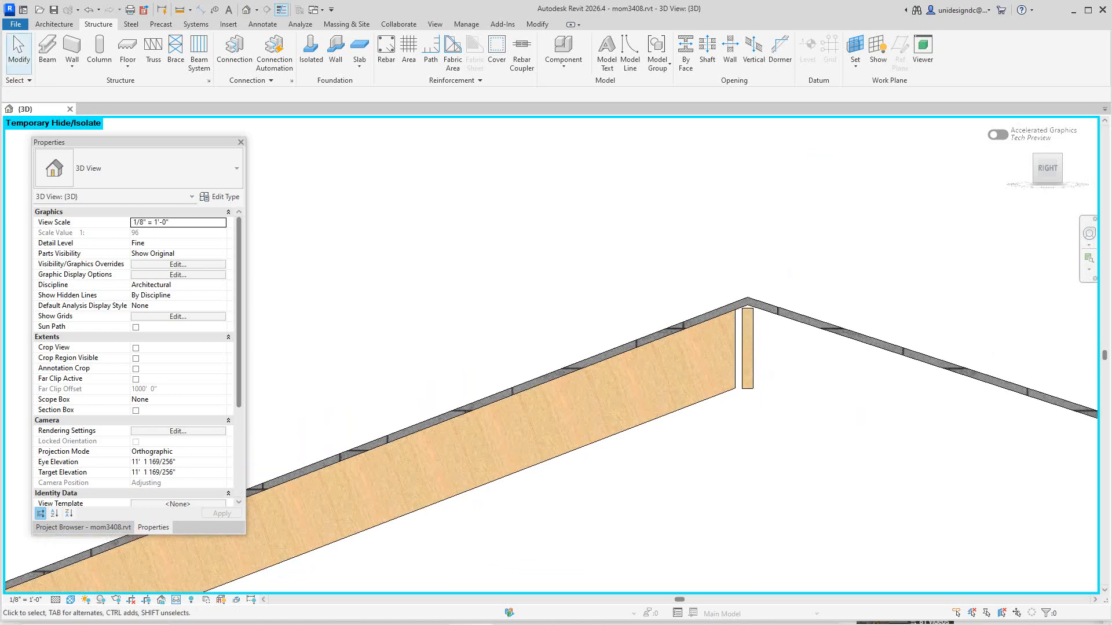
{"action": "middle_click_drag", "start_coordinate": [730, 355], "coordinate": [720, 355]}
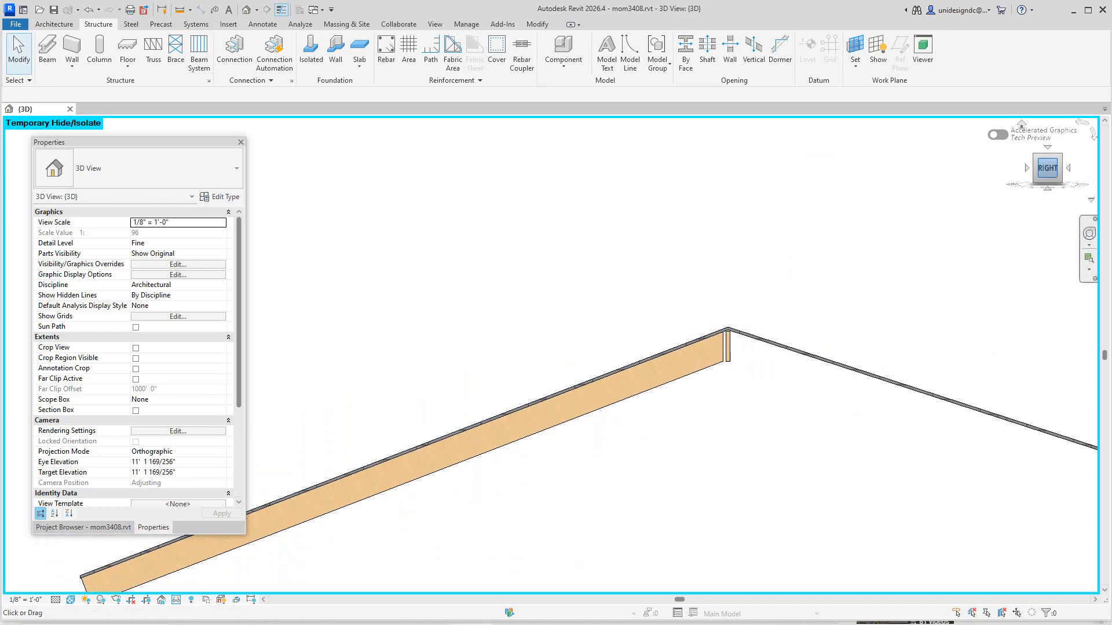
{"action": "mouse_move", "coordinate": [1047, 169]}
{"action": "left_mouse_down"}
{"action": "mouse_move", "coordinate": [1031, 180]}
{"action": "mouse_move", "coordinate": [1024, 164]}
{"action": "mouse_move", "coordinate": [1037, 148]}
{"action": "mouse_move", "coordinate": [1040, 173]}
{"action": "left_mouse_up"}
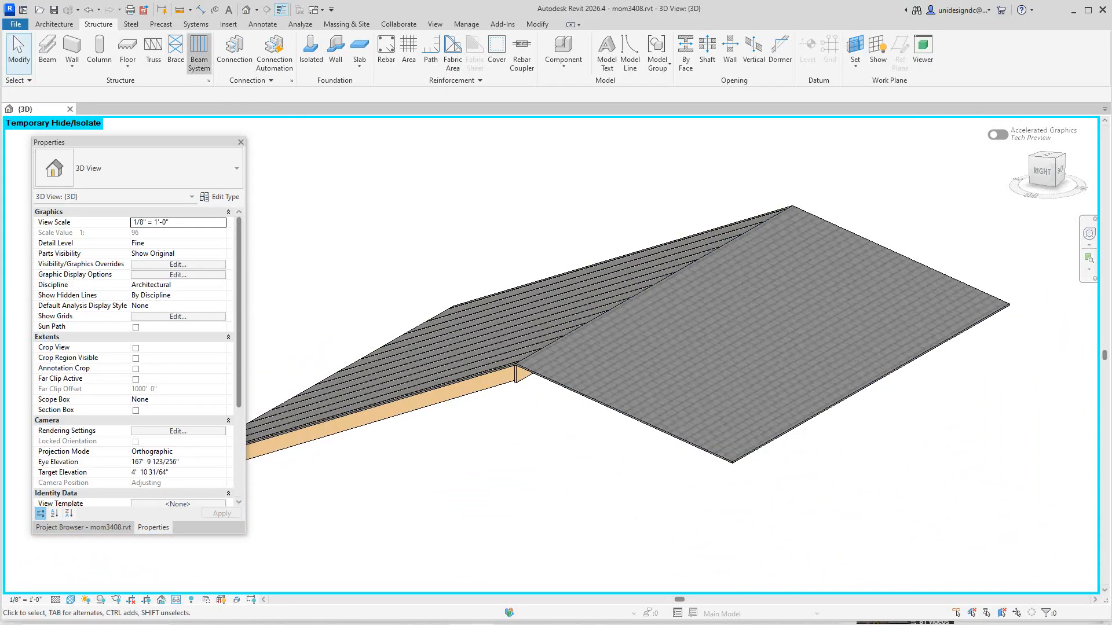
{"action": "left_click", "coordinate": [198, 53]}
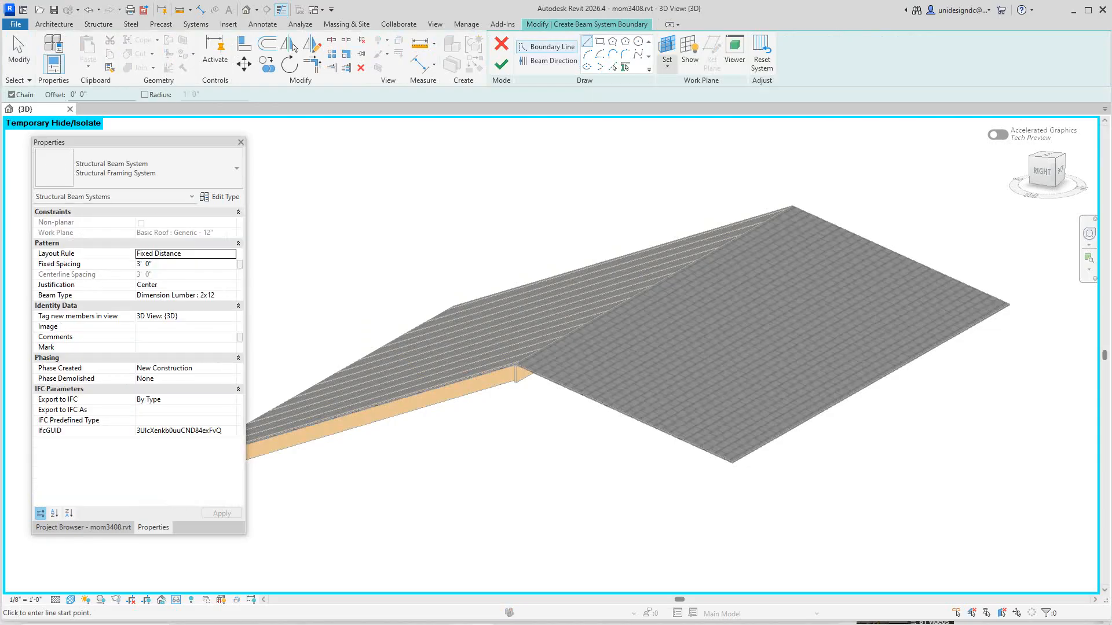
{"action": "left_click", "coordinate": [667, 45]}
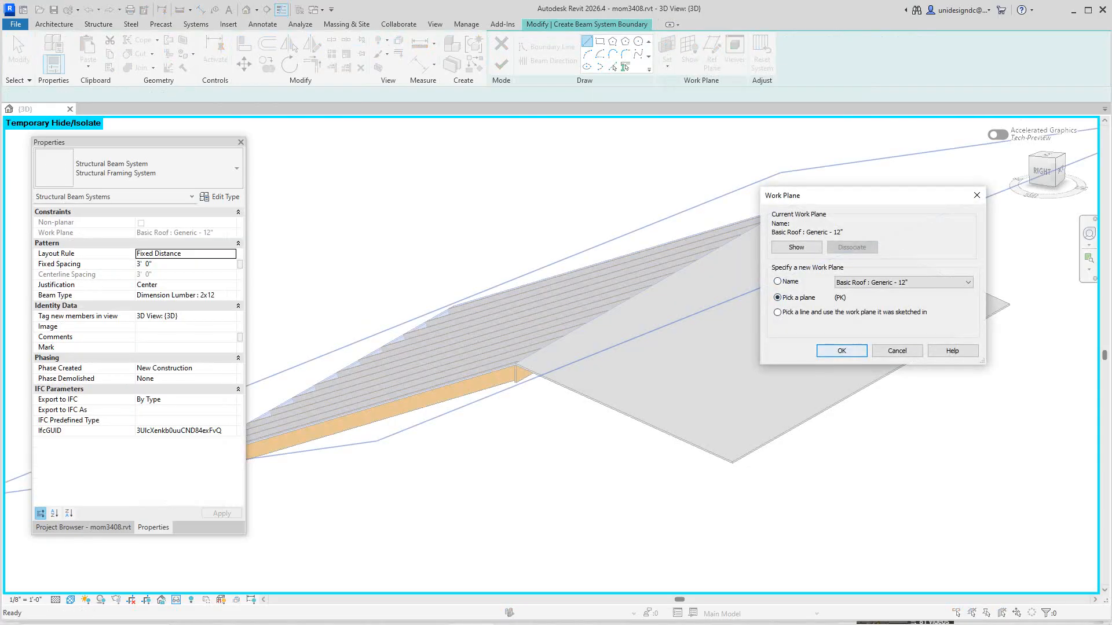
{"action": "left_click", "coordinate": [841, 351]}
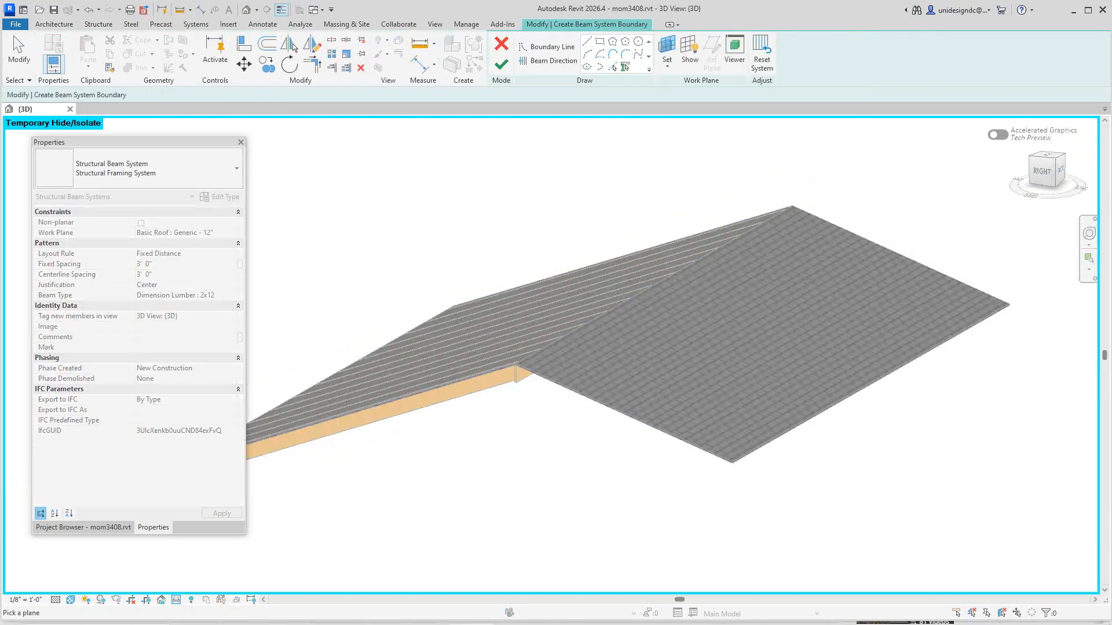
{"action": "left_click", "coordinate": [685, 423]}
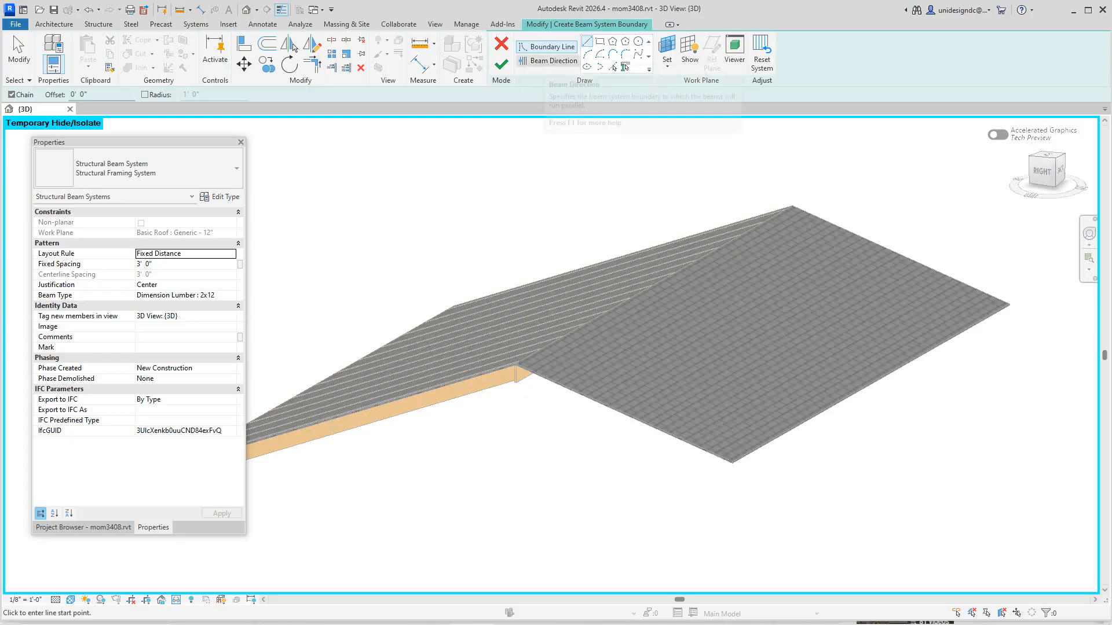
{"action": "left_click", "coordinate": [549, 60]}
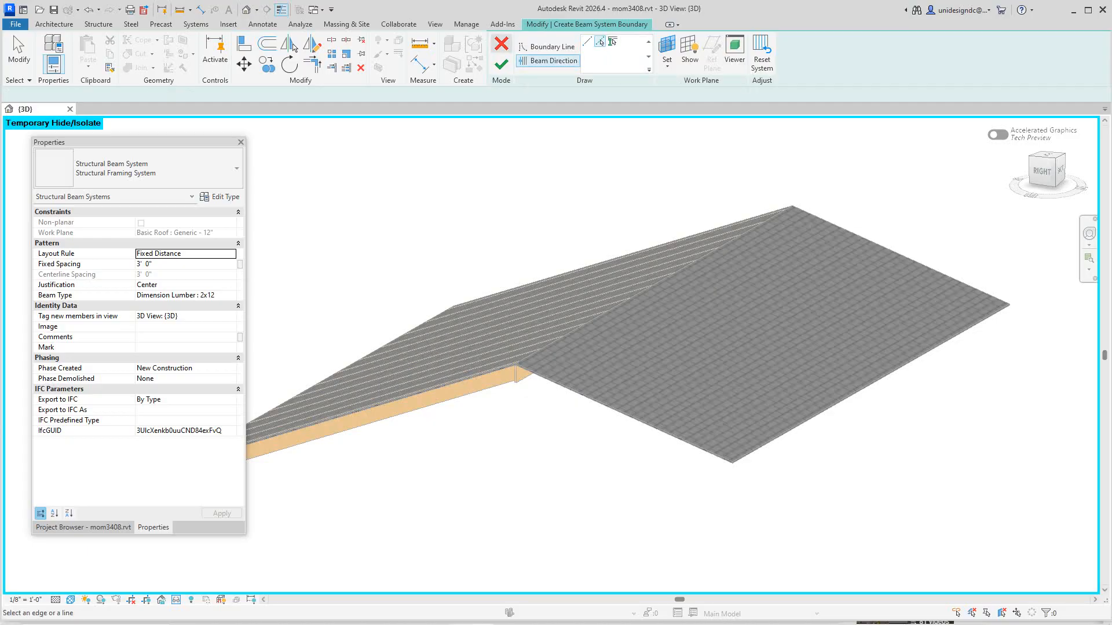
{"action": "left_click", "coordinate": [501, 44]}
{"action": "key", "text": "Return"}
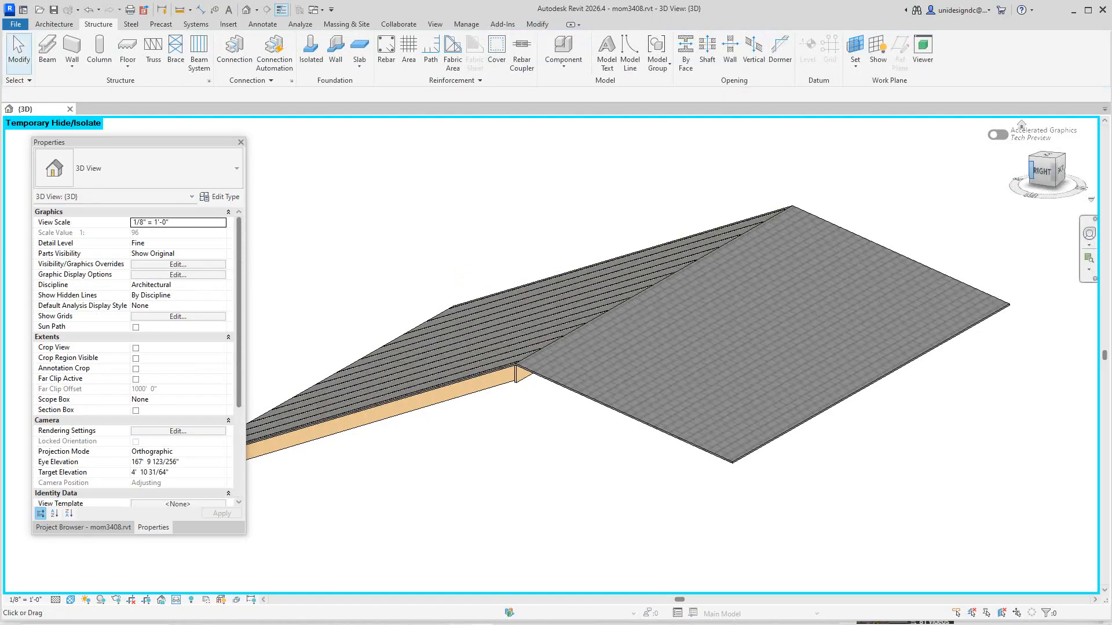
- Start a beam system on the opposite roof slope, setting its work plane to that slope's Basic Roof : Generic - 12" face
{"action": "left_click", "coordinate": [1030, 171]}
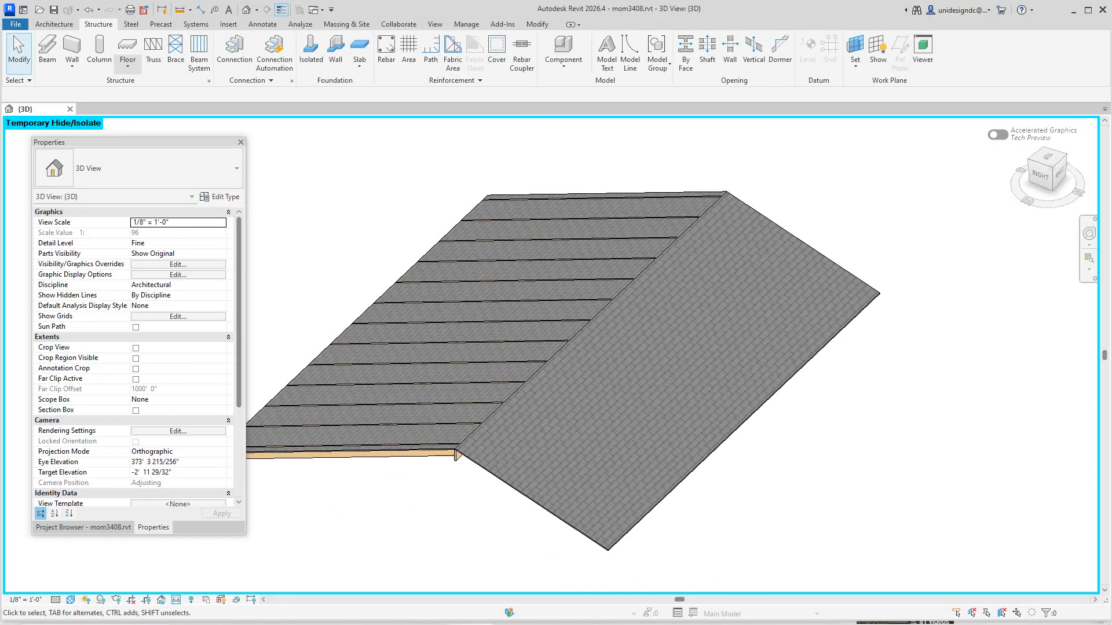
{"action": "left_click", "coordinate": [198, 49]}
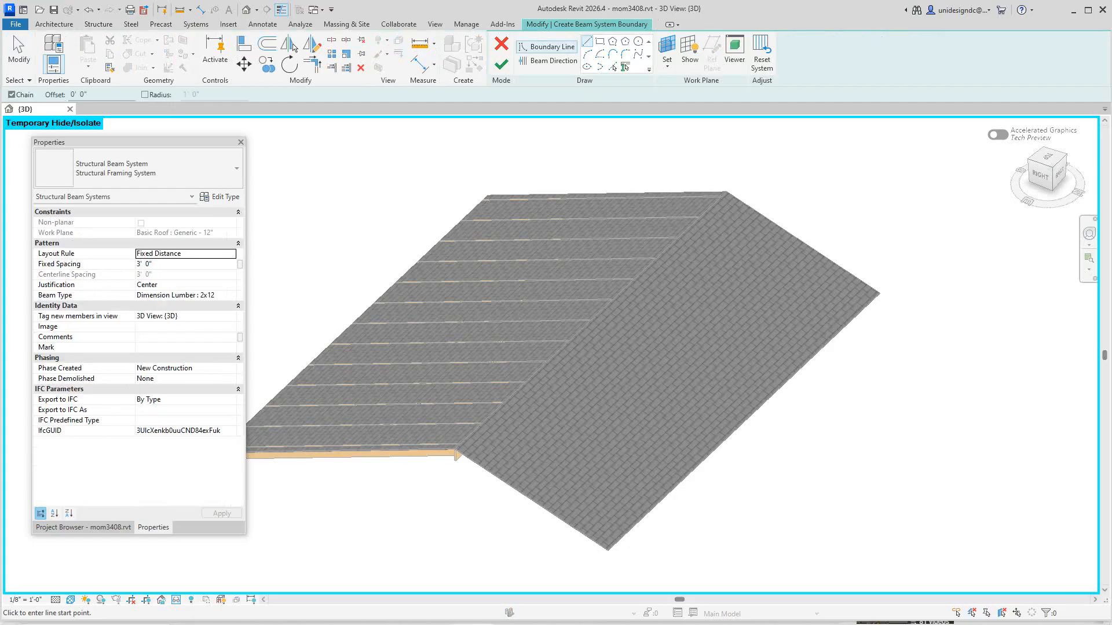
{"action": "left_click", "coordinate": [667, 47]}
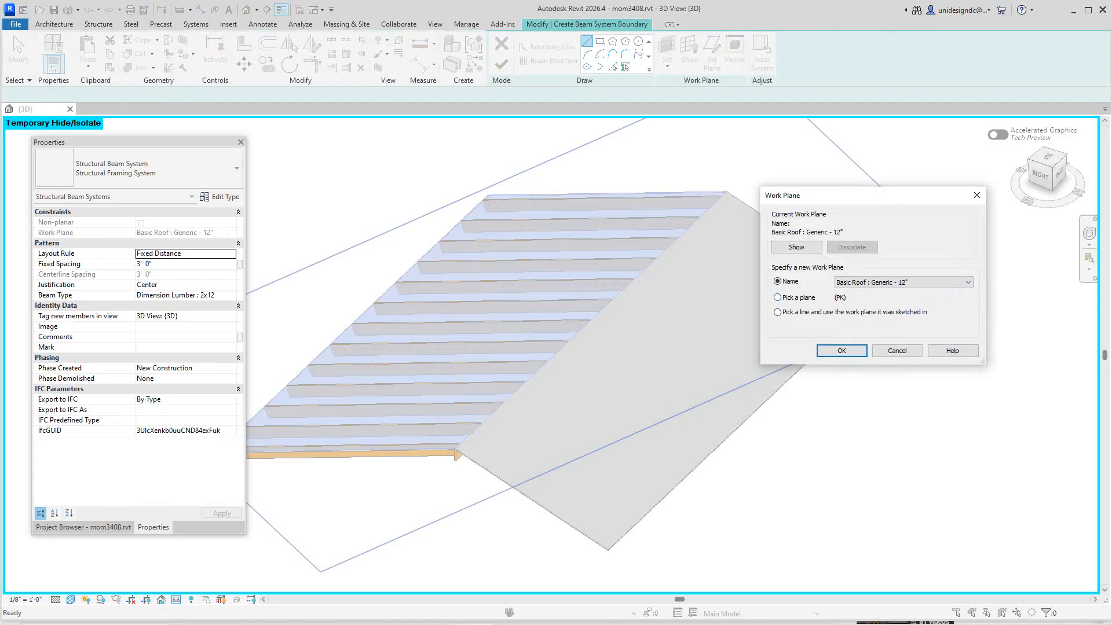
{"action": "key", "text": "Return"}
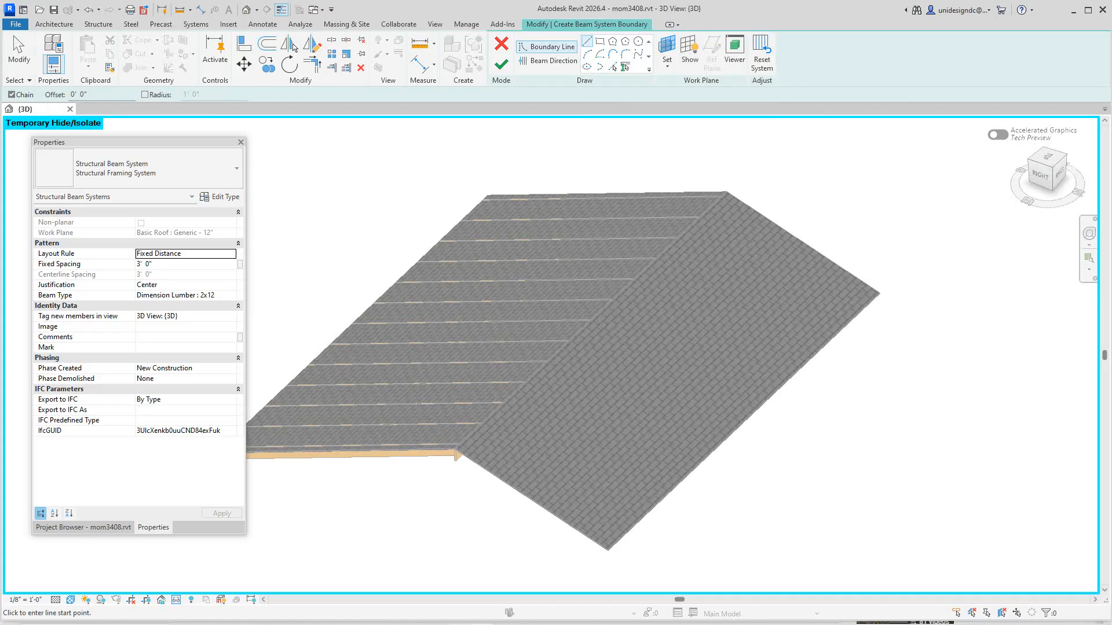
{"action": "key", "text": "Escape"}
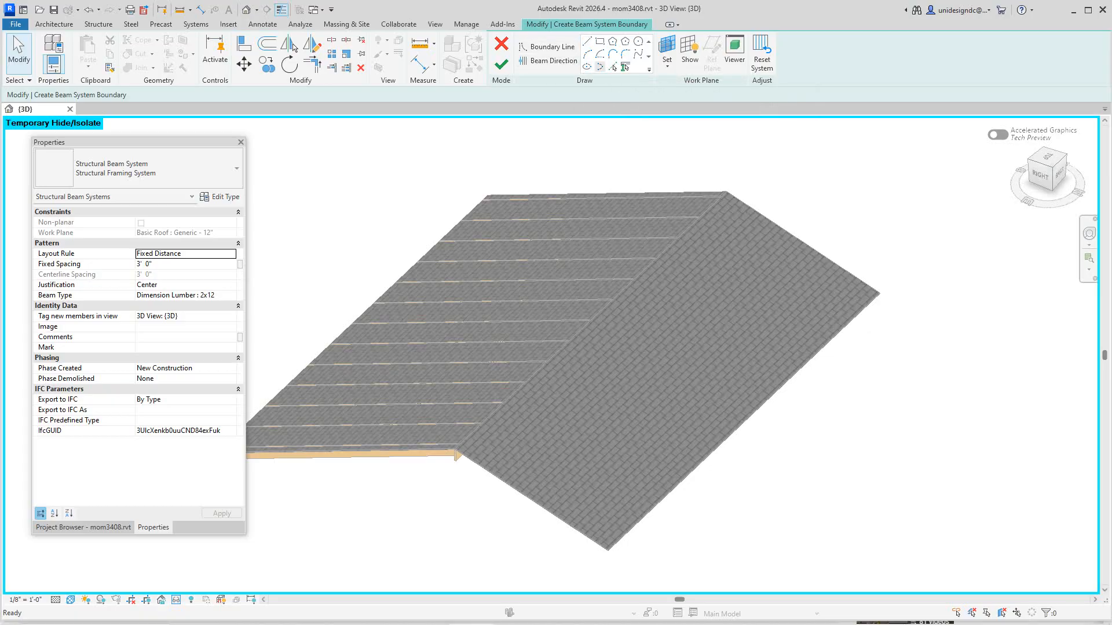
- Pick the two gable edges, the eave and the ridge of the opposite slope as the beam system's boundary lines
{"action": "left_click", "coordinate": [613, 67]}
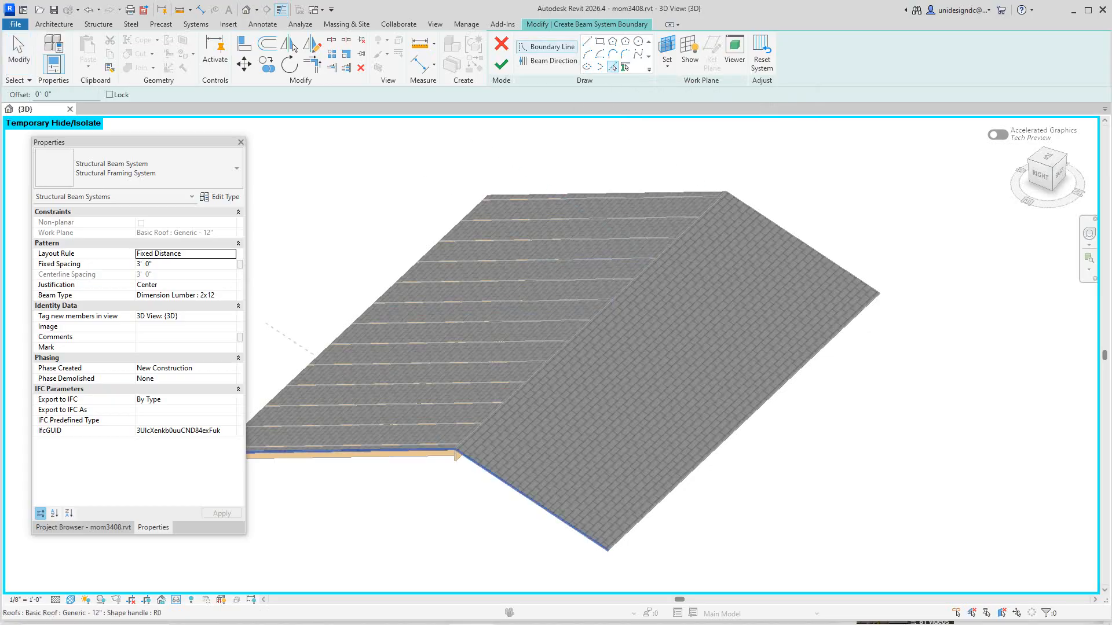
{"action": "left_click", "coordinate": [521, 492]}
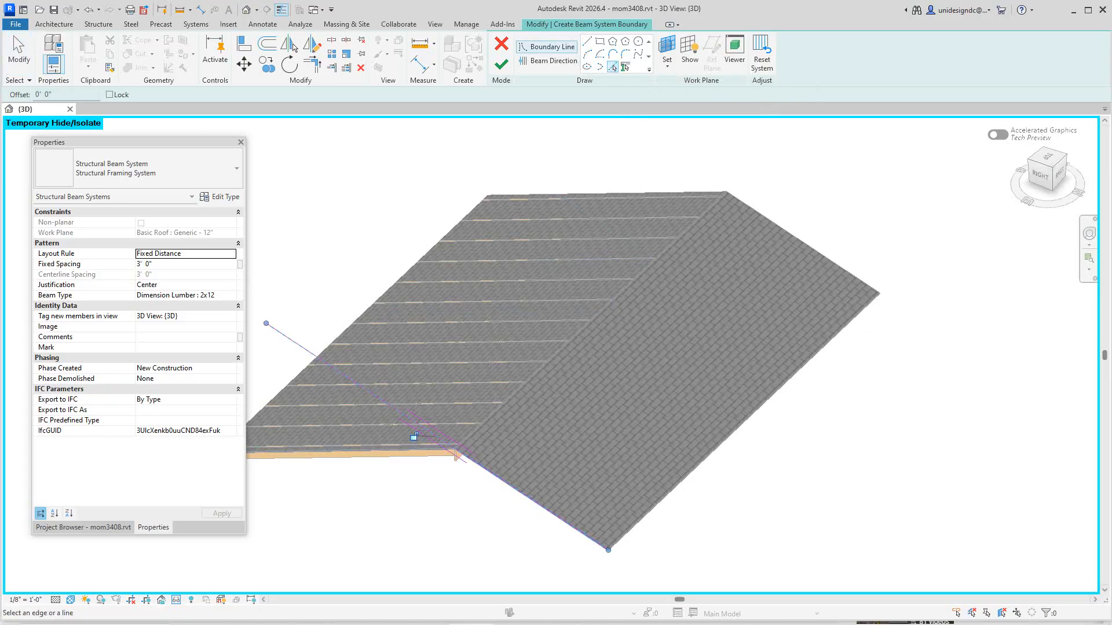
{"action": "left_click", "coordinate": [744, 421]}
{"action": "left_click", "coordinate": [764, 216]}
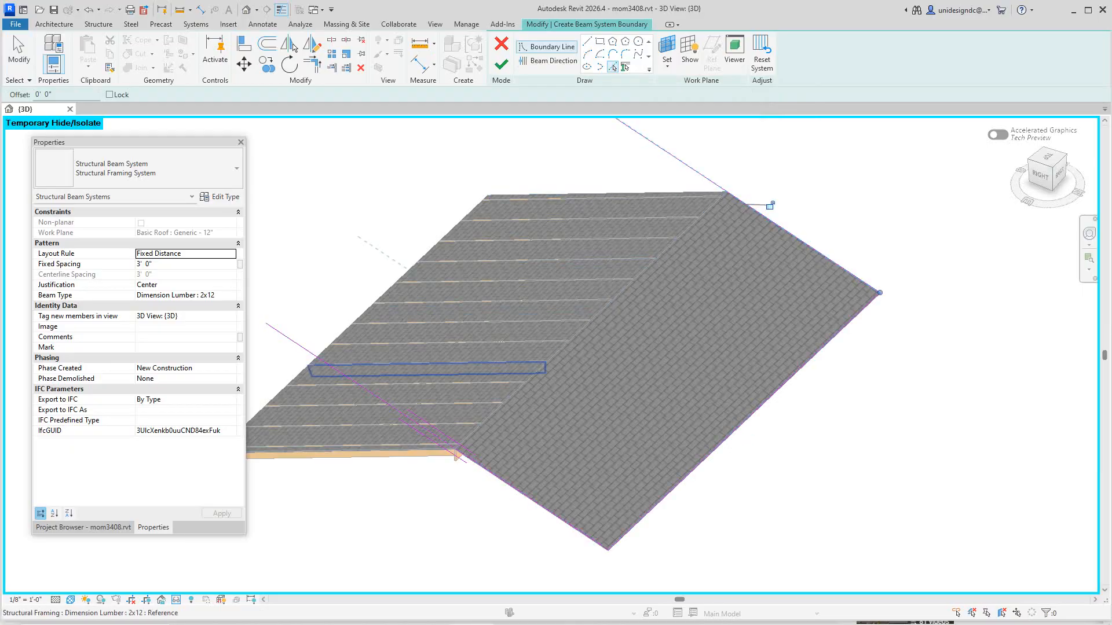
{"action": "left_click", "coordinate": [590, 321]}
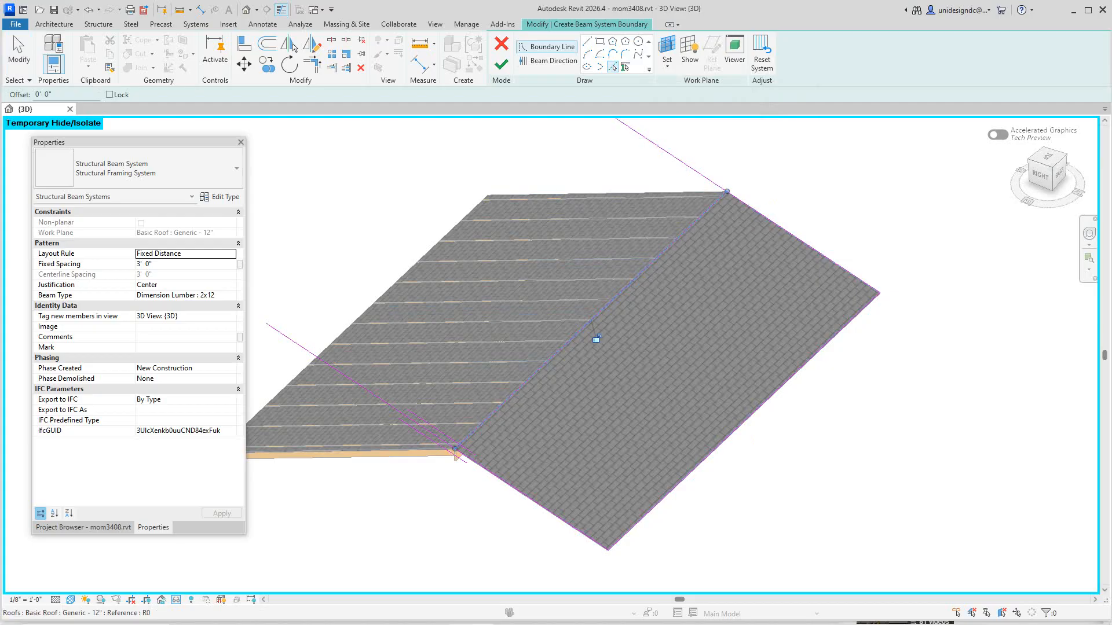
- Trim the boundary lines to corners at the ridge so they form a closed loop, and finish the 2x12 beam system
{"action": "scroll", "coordinate": [438, 445], "scroll_direction": "up", "scroll_amount": 2}
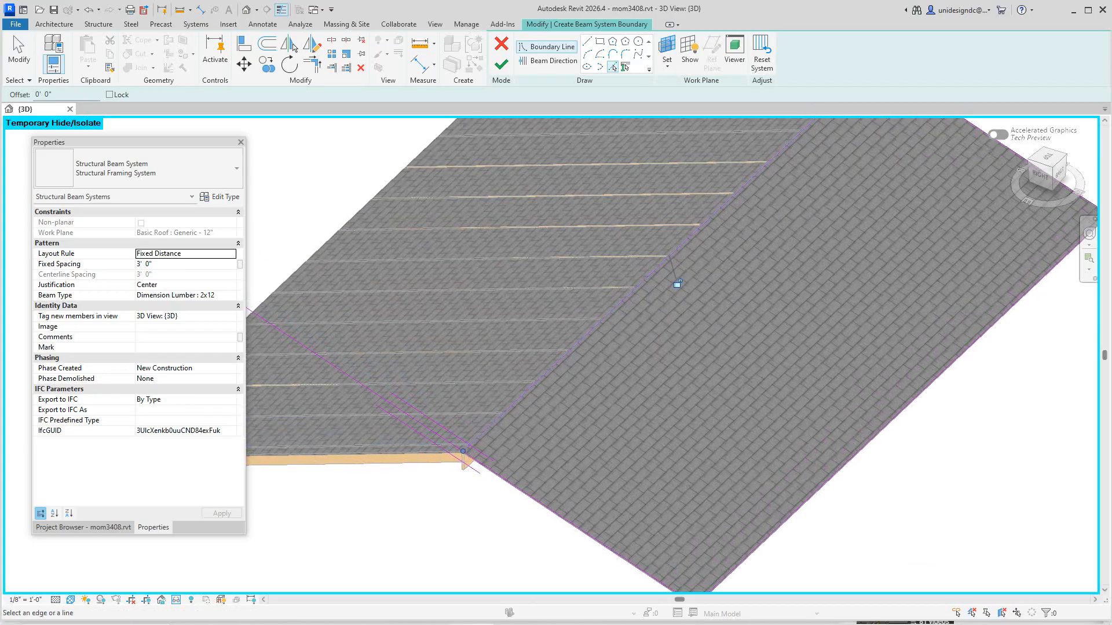
{"action": "left_click", "coordinate": [312, 65]}
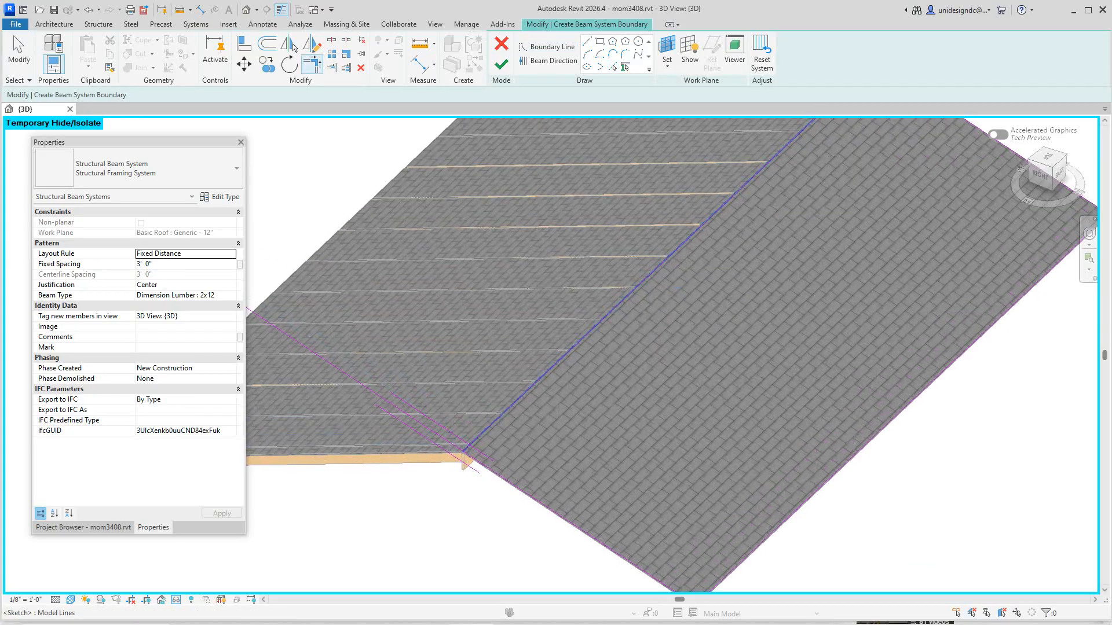
{"action": "left_click", "coordinate": [510, 482]}
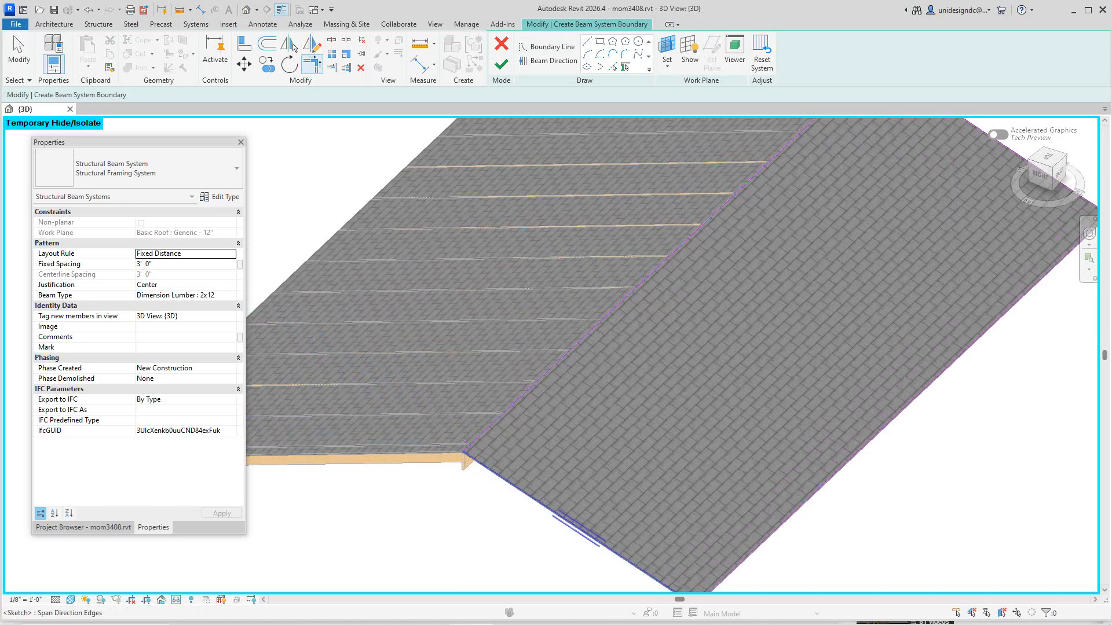
{"action": "left_click", "coordinate": [579, 528]}
{"action": "scroll", "coordinate": [550, 412], "scroll_direction": "down", "scroll_amount": 3}
{"action": "scroll", "coordinate": [753, 202], "scroll_direction": "up", "scroll_amount": 3}
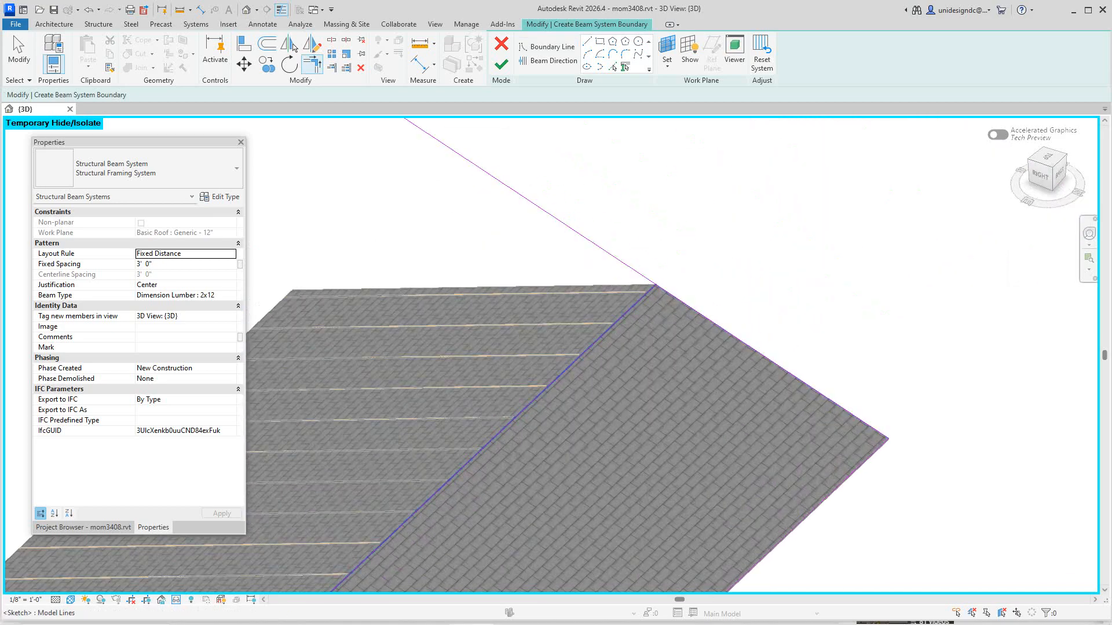
{"action": "scroll", "coordinate": [692, 267], "scroll_direction": "down", "scroll_amount": 3}
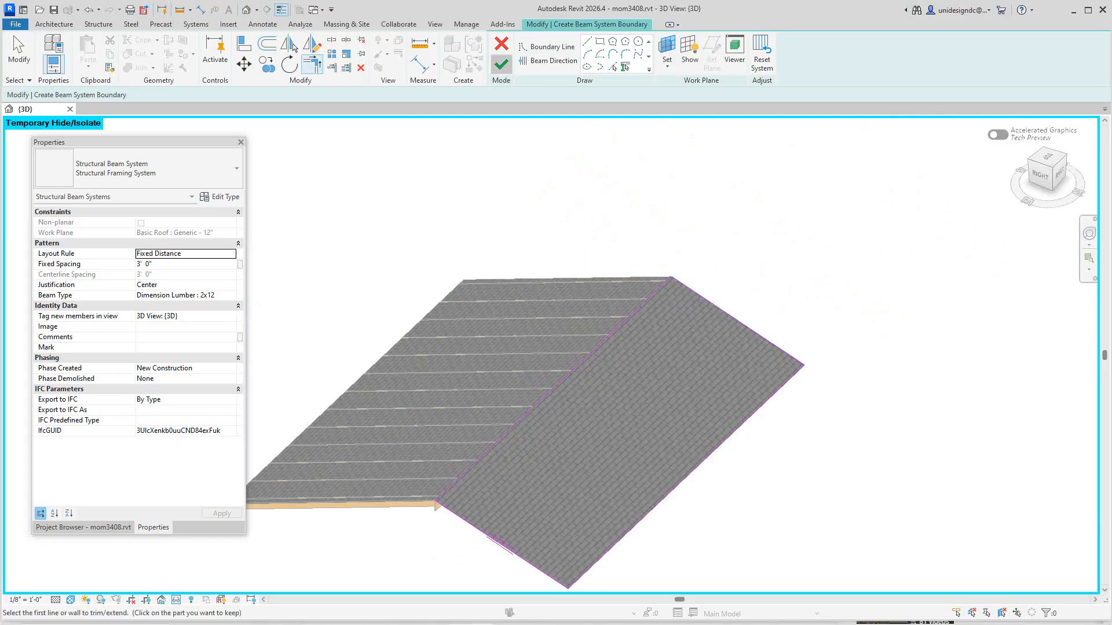
{"action": "left_click", "coordinate": [502, 64]}
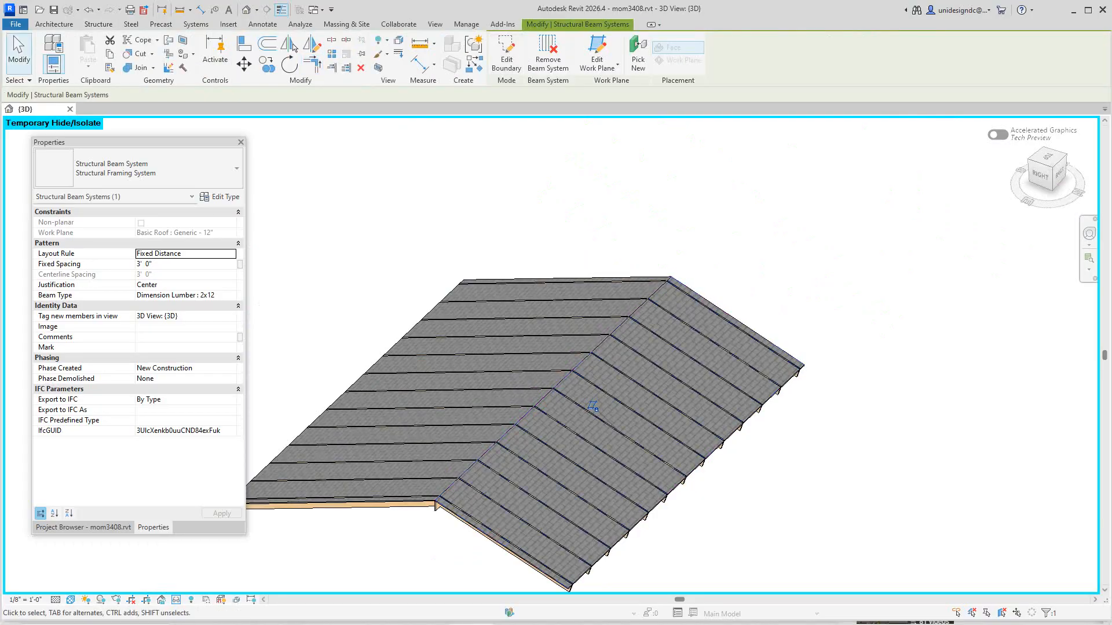
- Cope the ridge beam against the new slope's gable-end rafter from the underside, and cancel the extra cut on the second rafter
{"action": "mouse_move", "coordinate": [1040, 174]}
{"action": "left_mouse_down"}
{"action": "mouse_move", "coordinate": [1042, 152]}
{"action": "mouse_move", "coordinate": [1079, 132]}
{"action": "mouse_move", "coordinate": [1078, 118]}
{"action": "left_mouse_up"}
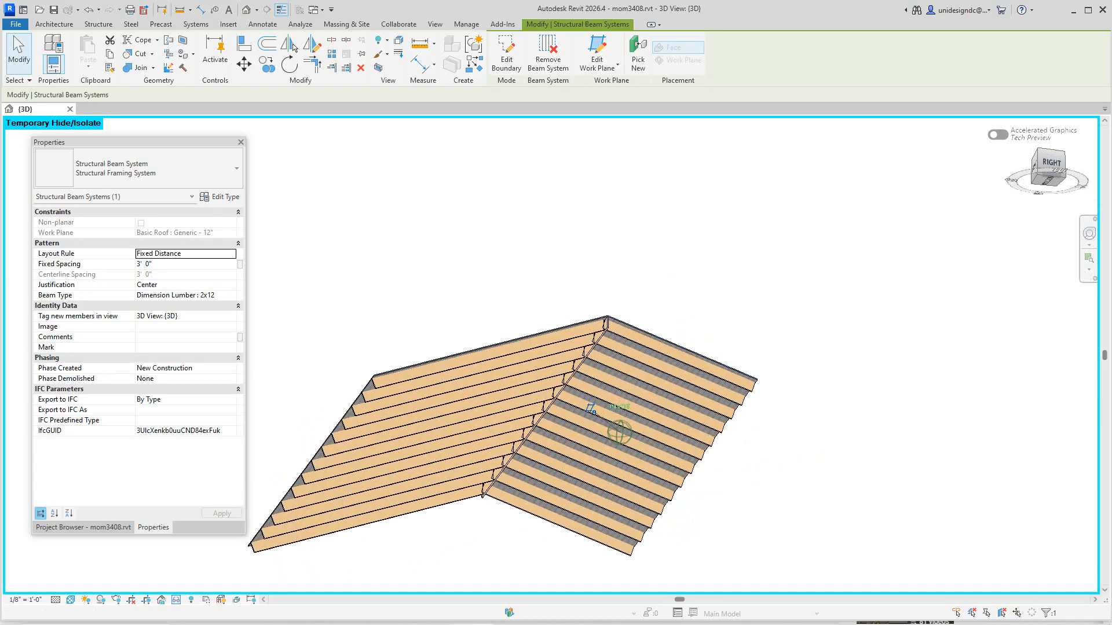
{"action": "scroll", "coordinate": [573, 340], "scroll_direction": "up", "scroll_amount": 1}
{"action": "scroll", "coordinate": [594, 429], "scroll_direction": "up", "scroll_amount": 2}
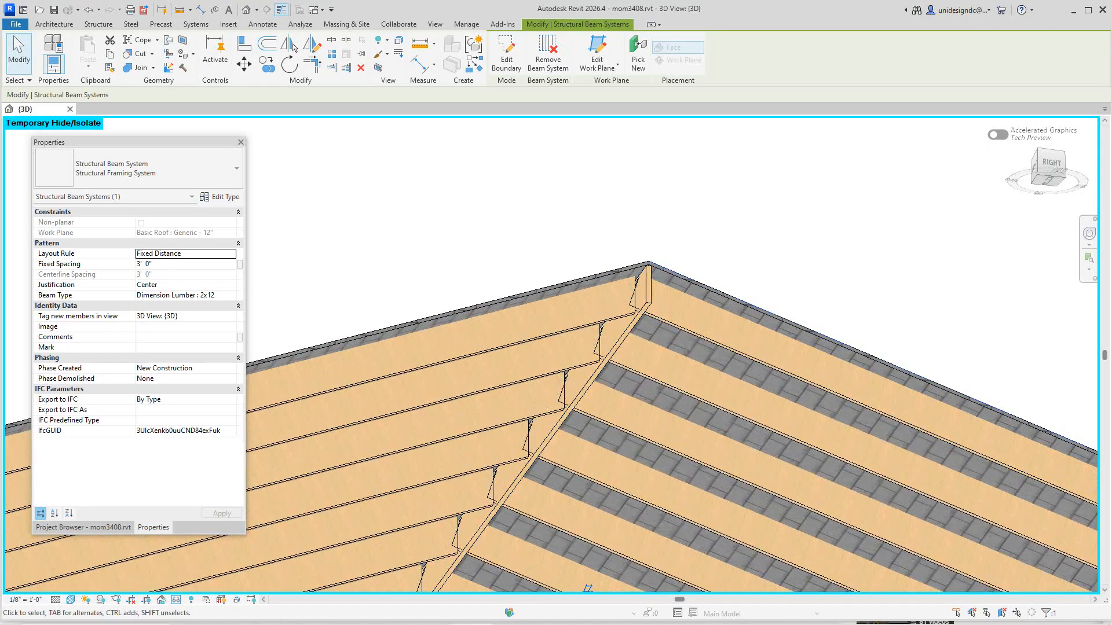
{"action": "key", "text": "Escape"}
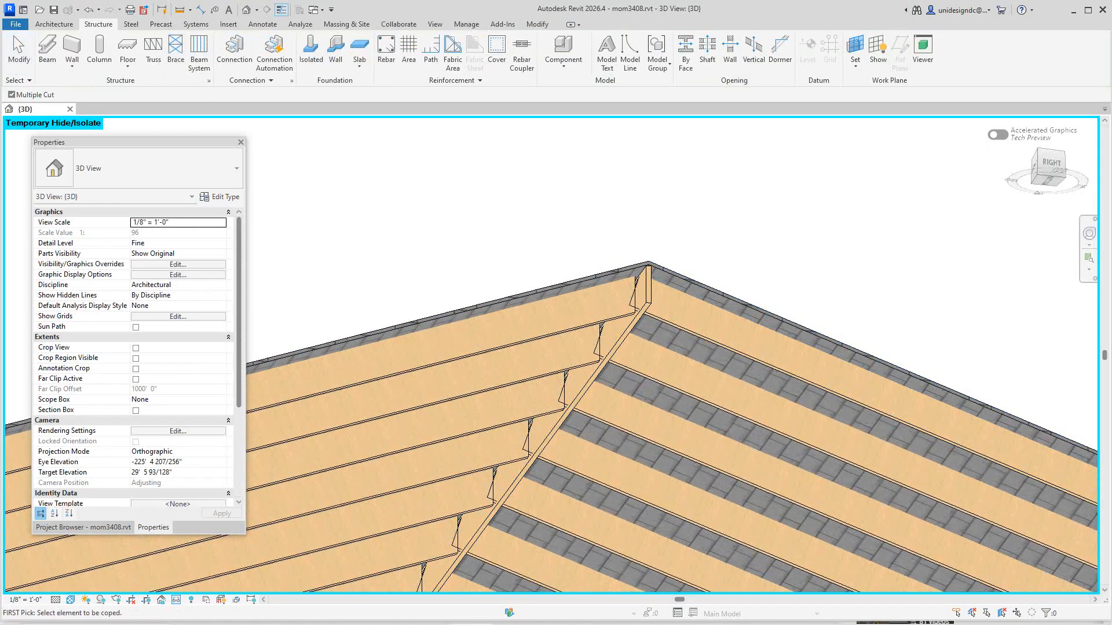
{"action": "left_click", "coordinate": [648, 287]}
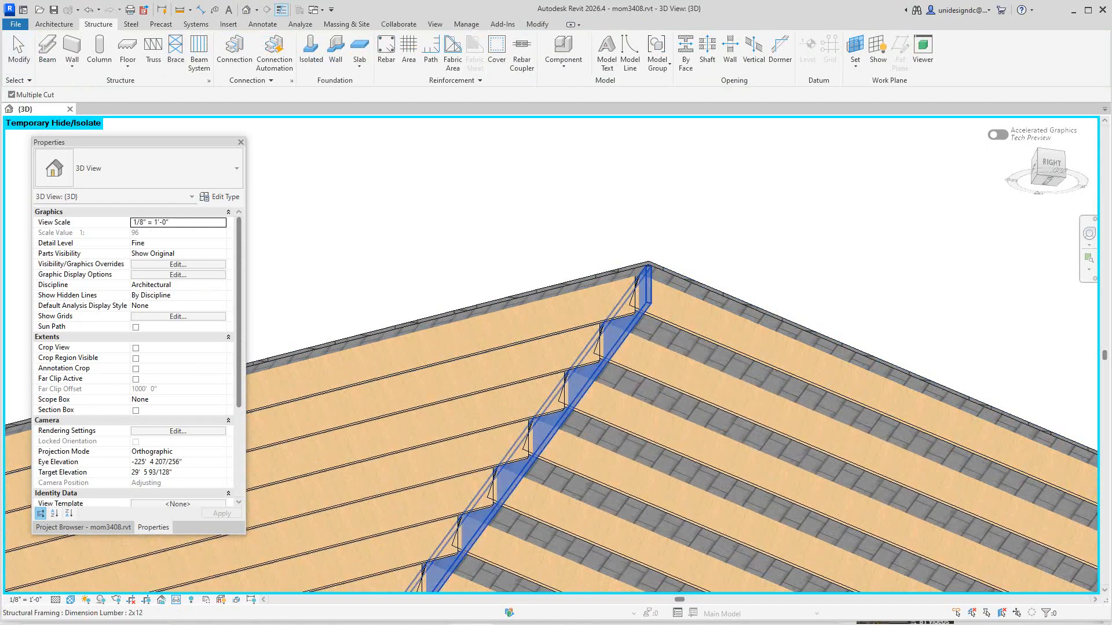
{"action": "left_click", "coordinate": [632, 302]}
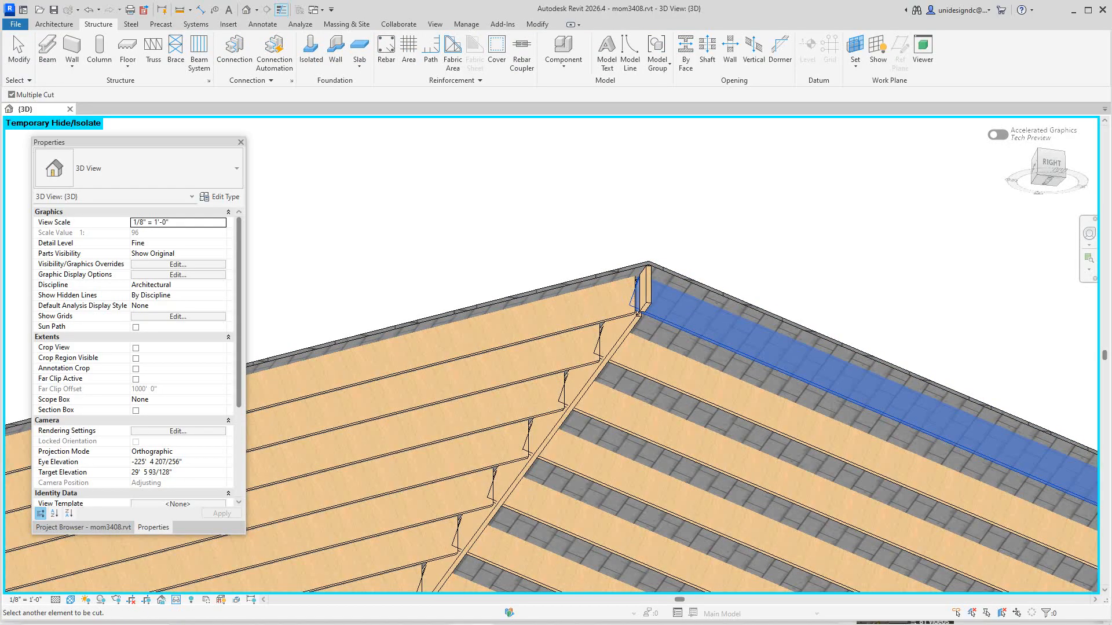
{"action": "left_click", "coordinate": [596, 348]}
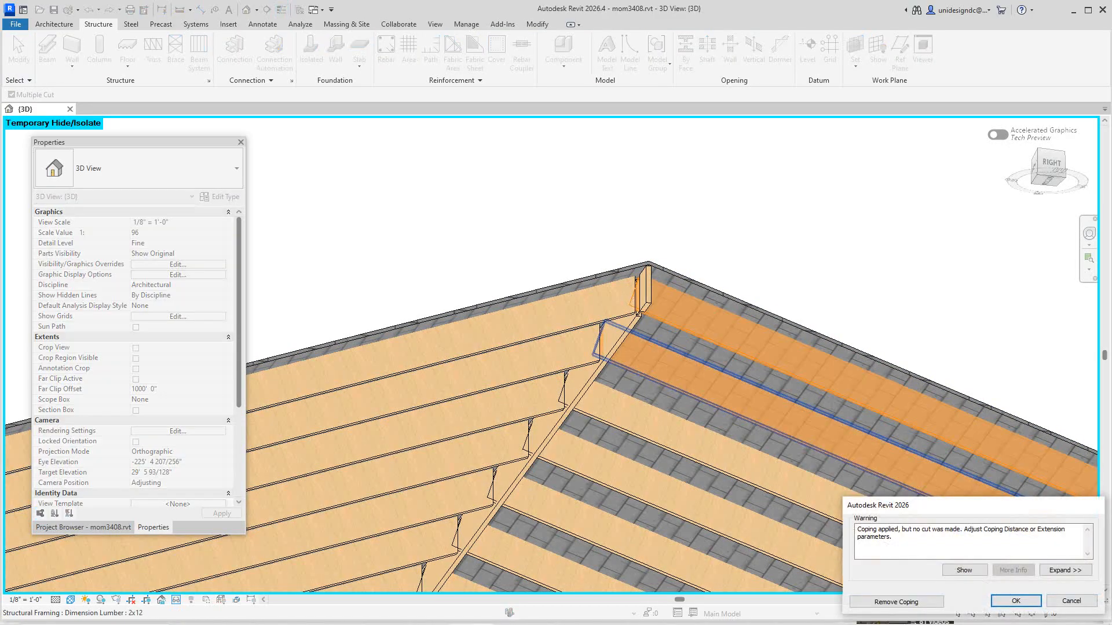
{"action": "left_click", "coordinate": [1071, 601]}
- Restart the Cope command and cope the ridge beam against the second rafter of the new slope, closing the dialog about the extra cut
{"action": "scroll", "coordinate": [695, 388], "scroll_direction": "down", "scroll_amount": 1}
{"action": "middle_click_drag", "start_coordinate": [695, 388], "coordinate": [613, 343]}
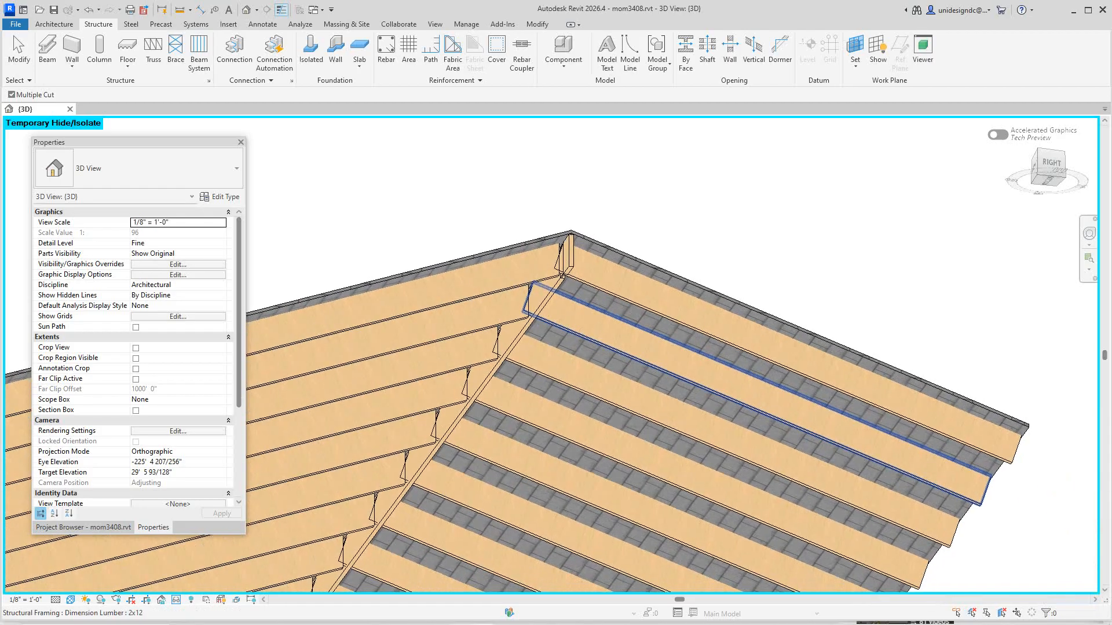
{"action": "scroll", "coordinate": [592, 313], "scroll_direction": "up", "scroll_amount": 3}
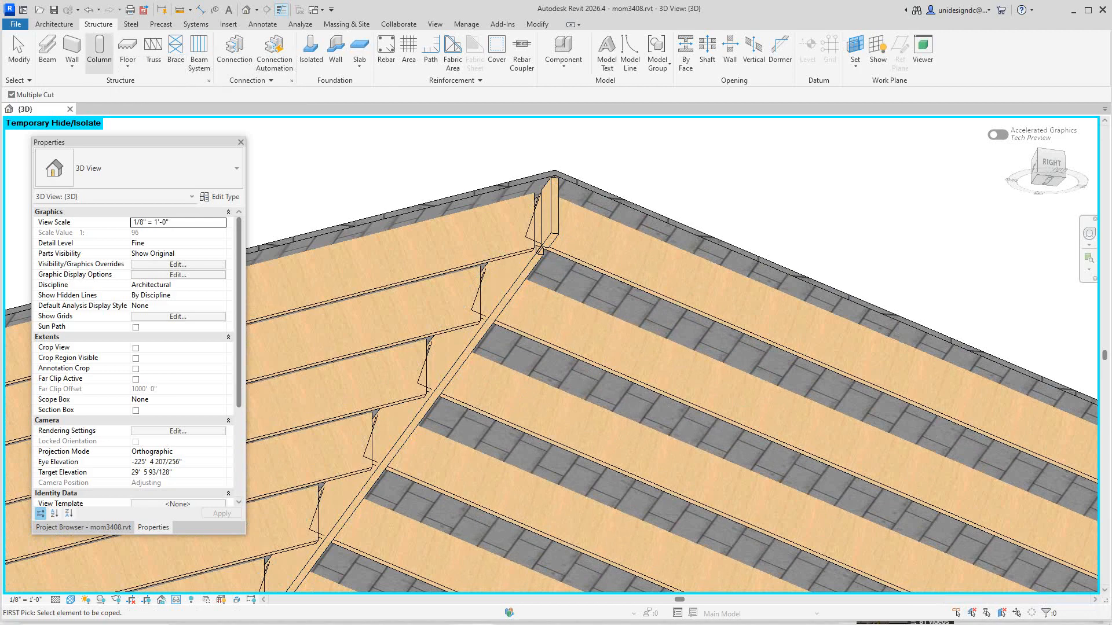
{"action": "left_click", "coordinate": [47, 49]}
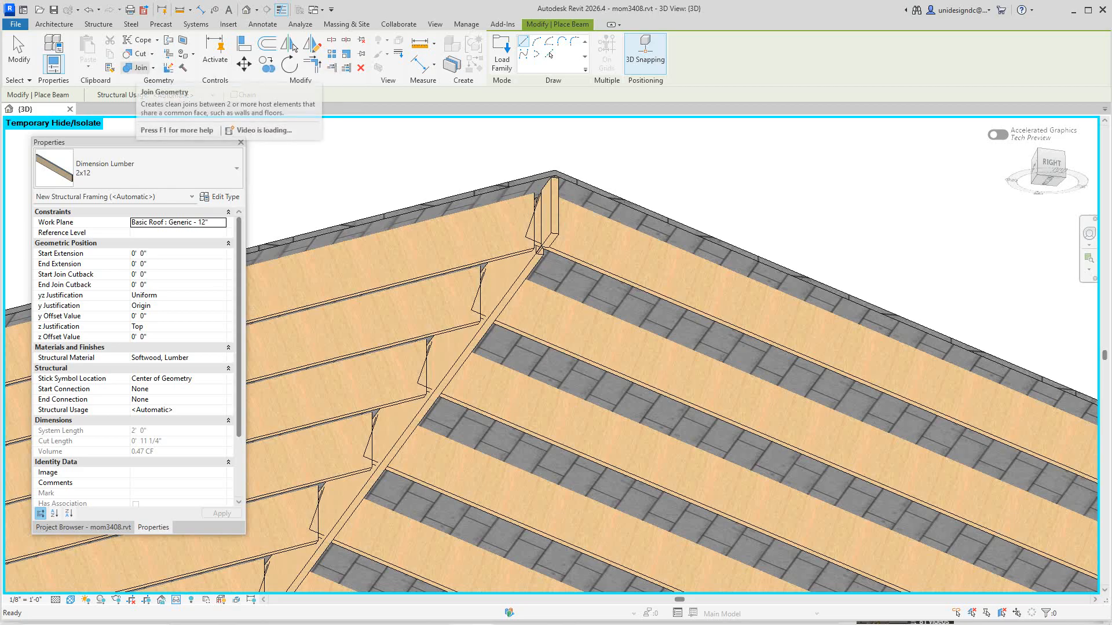
{"action": "key", "text": "Escape"}
{"action": "key", "text": "Escape"}
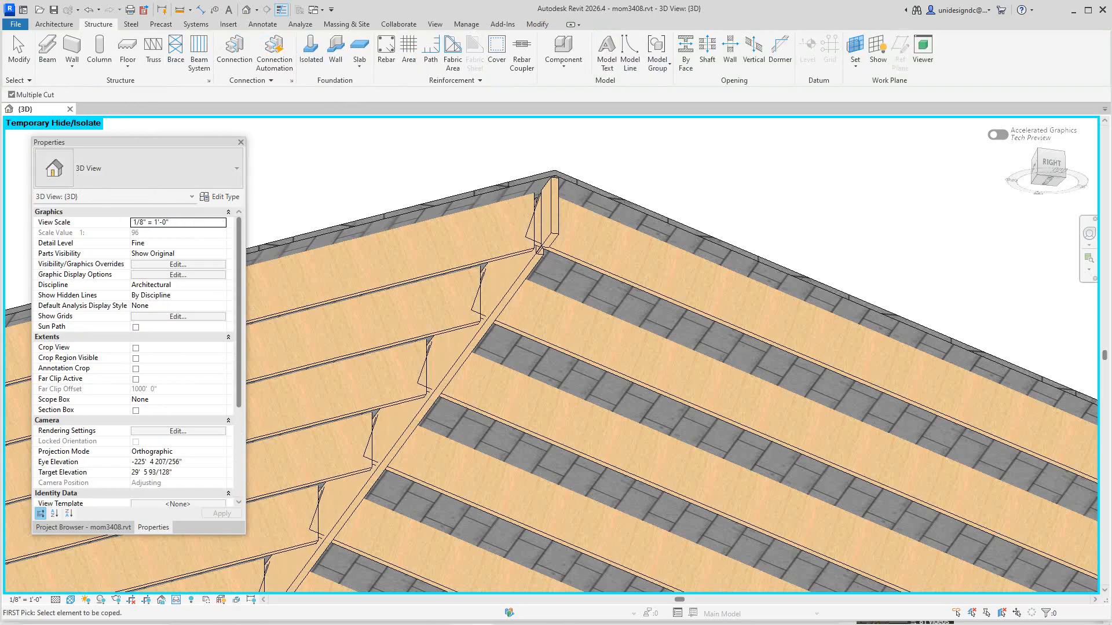
{"action": "left_click", "coordinate": [503, 298]}
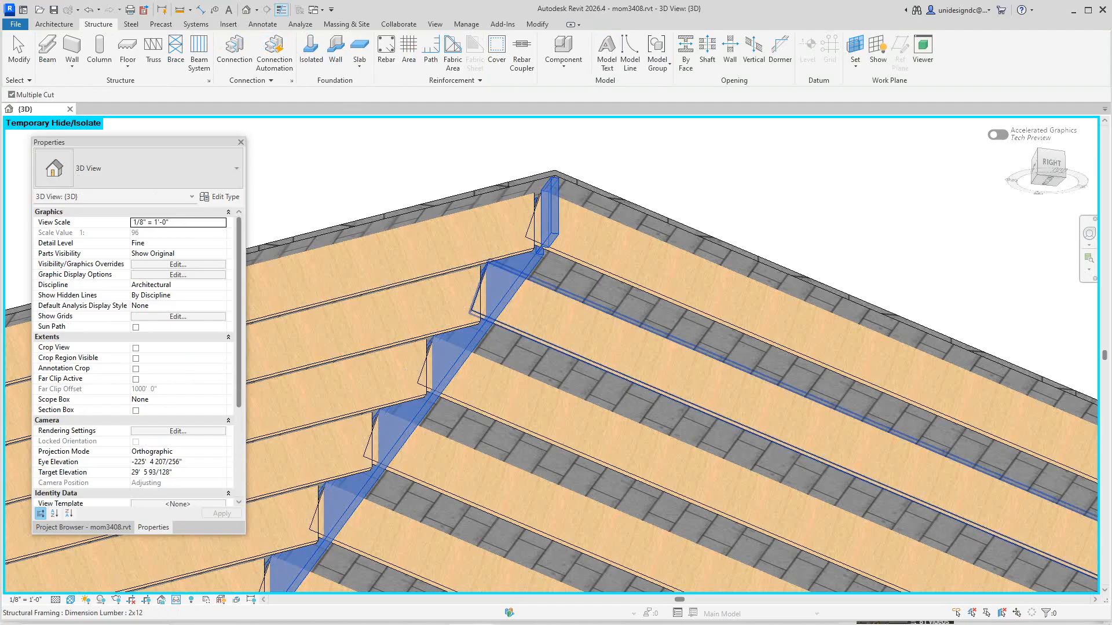
{"action": "left_click", "coordinate": [532, 310]}
{"action": "left_click", "coordinate": [570, 238]}
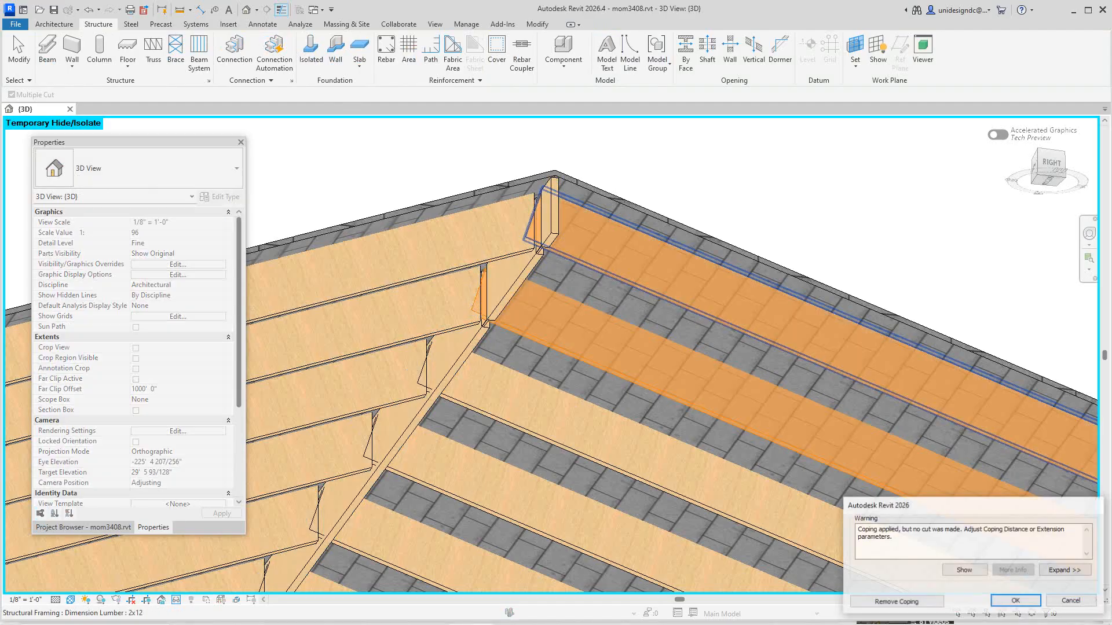
{"action": "key", "text": "Return"}
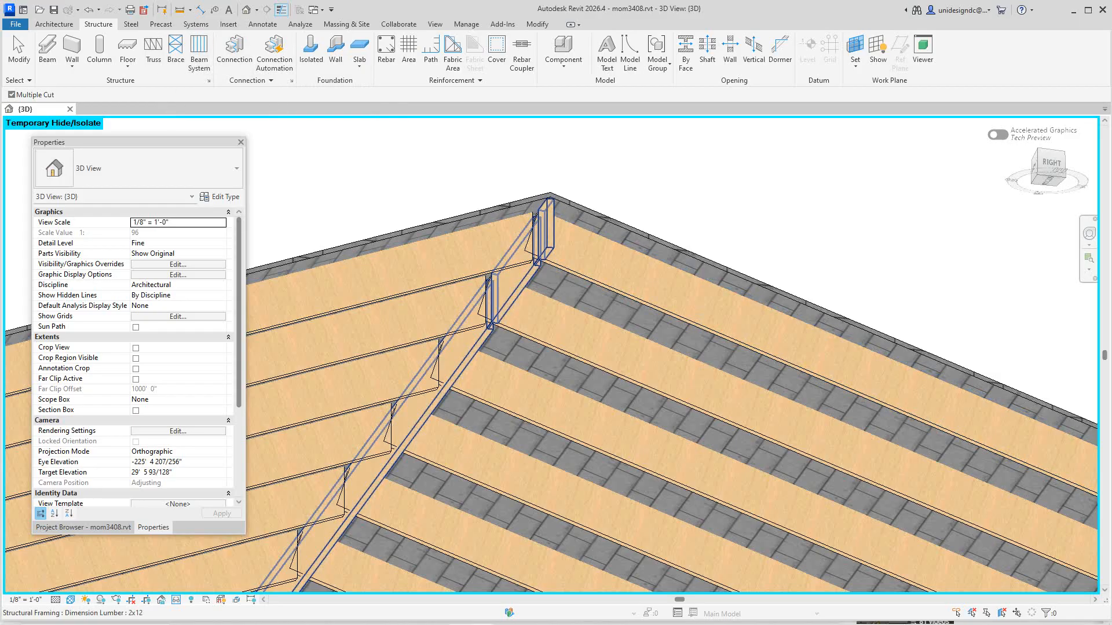
{"action": "left_click", "coordinate": [544, 238]}
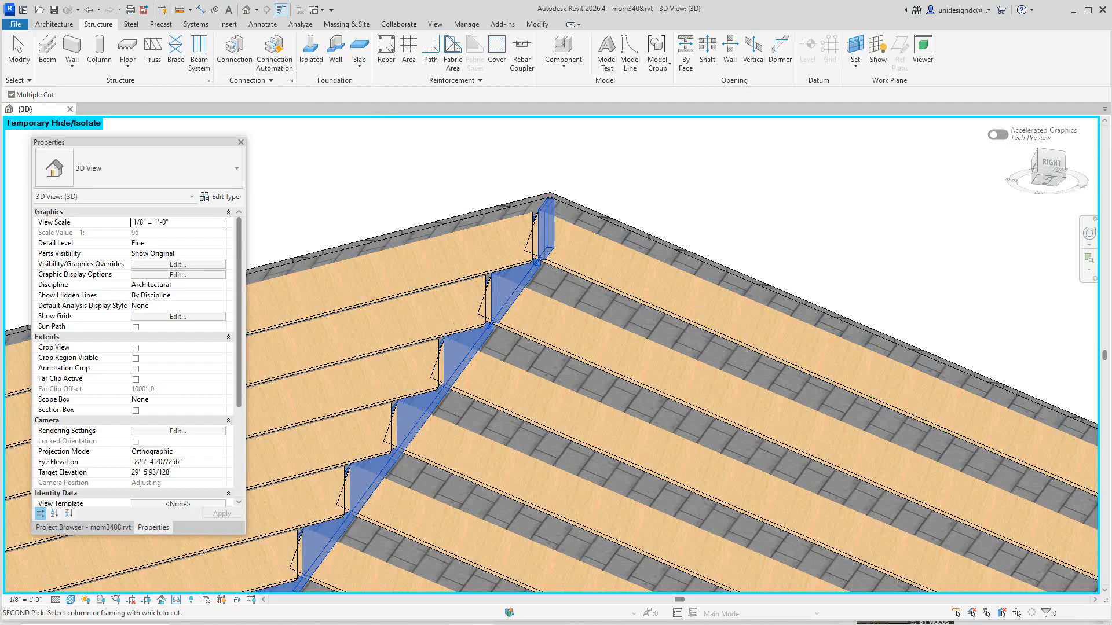
{"action": "left_click", "coordinate": [54, 25]}
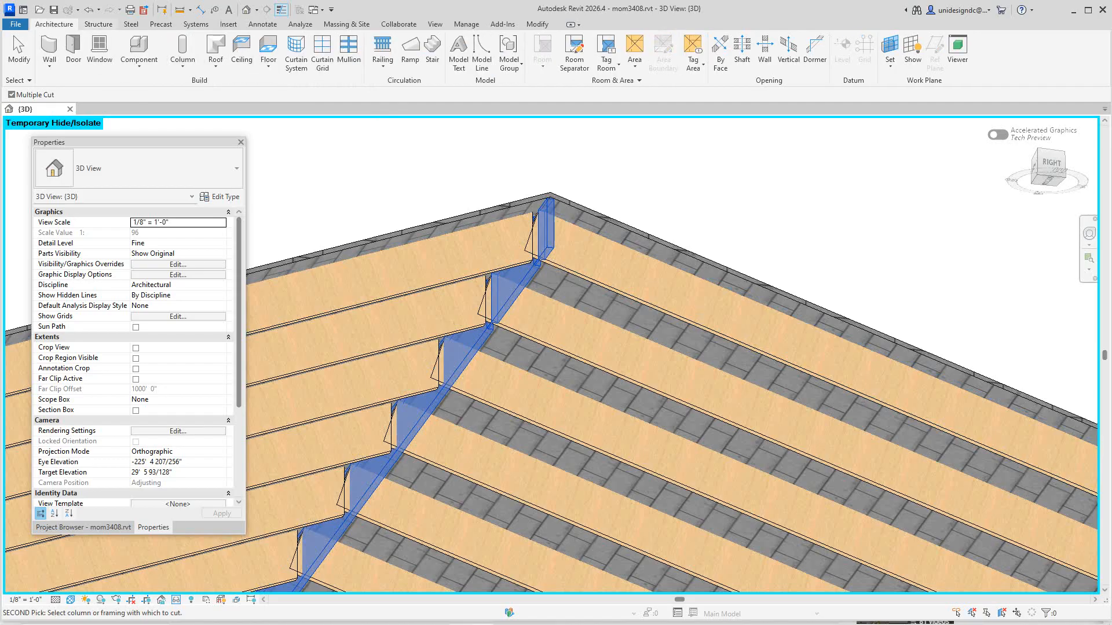
{"action": "left_click", "coordinate": [97, 24]}
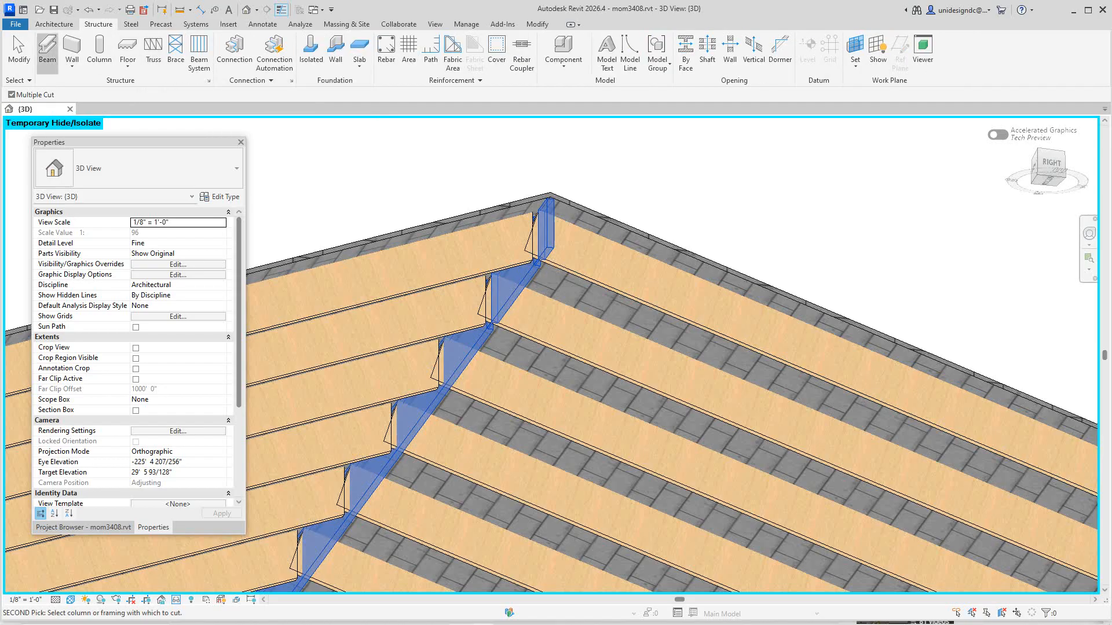
{"action": "left_click", "coordinate": [47, 52]}
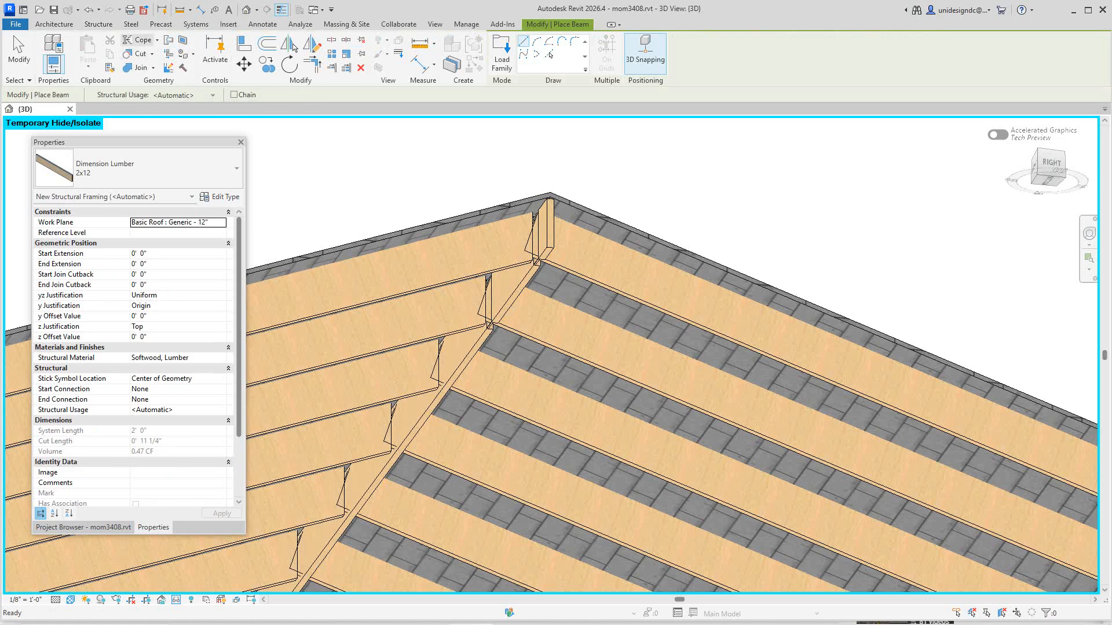
{"action": "key", "text": "Escape"}
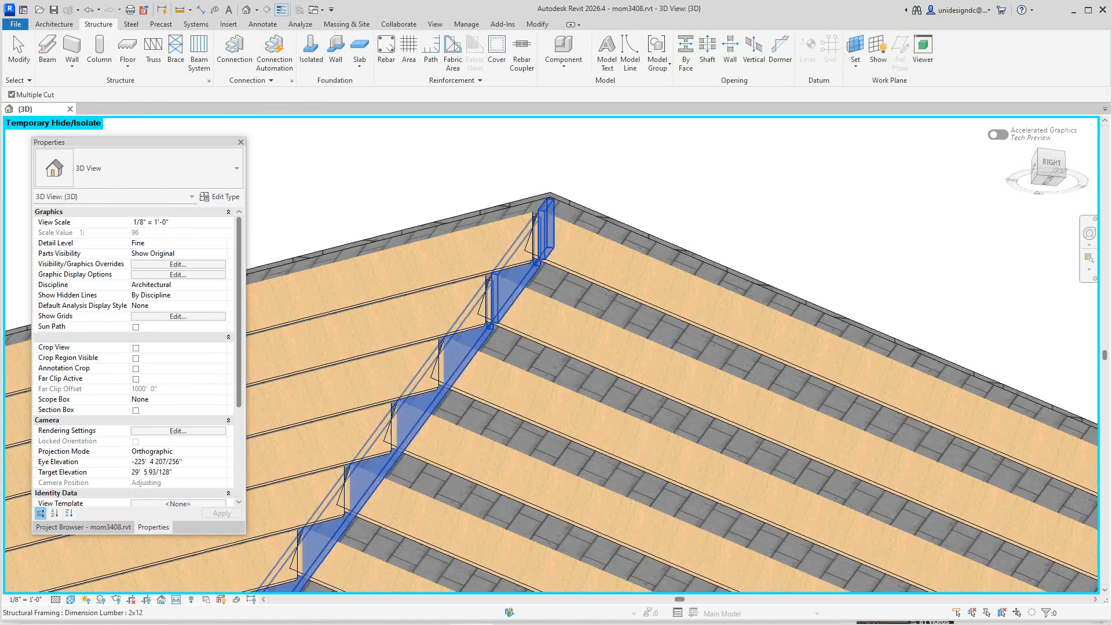
- Cope the ridge beam against the third rafter of the new slope and cancel the extra cut on the fourth rafter
{"action": "left_click", "coordinate": [464, 360]}
{"action": "left_click", "coordinate": [496, 384]}
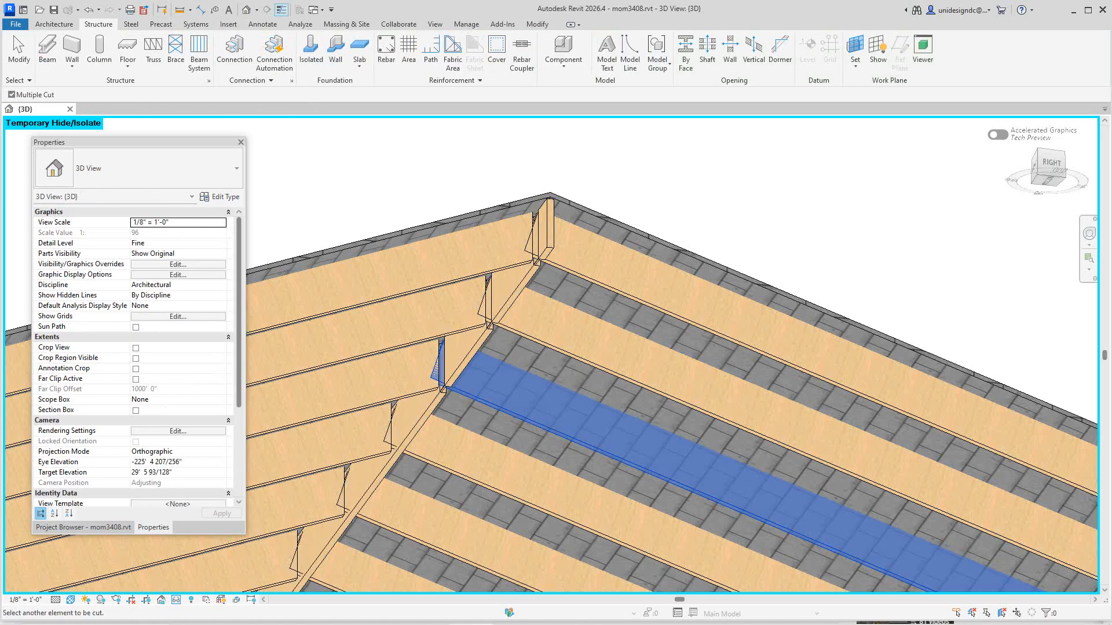
{"action": "left_click", "coordinate": [452, 445]}
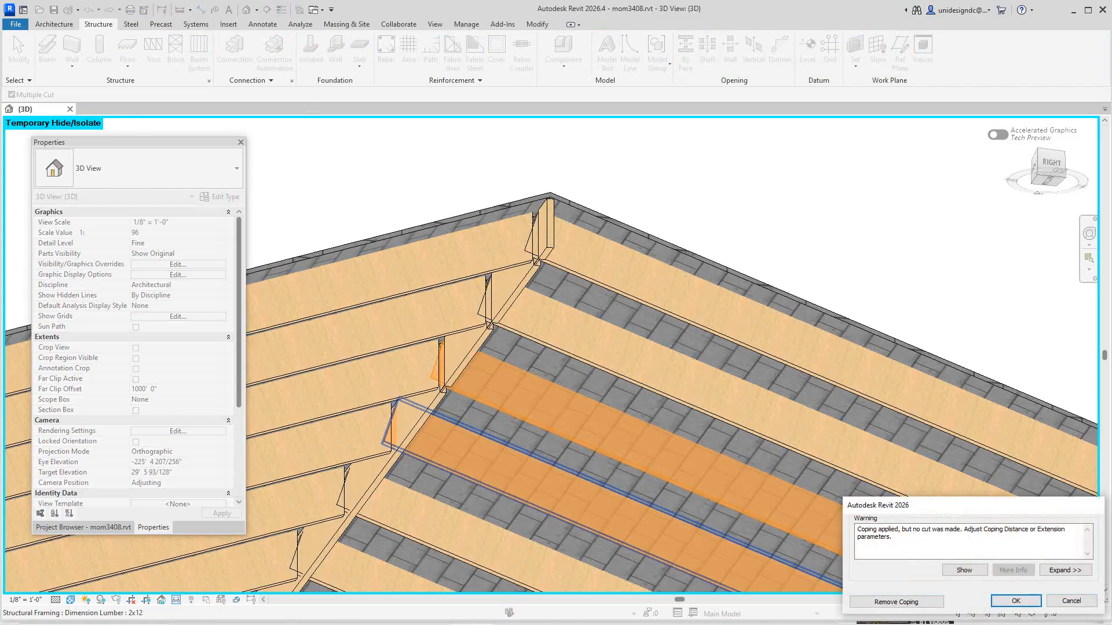
{"action": "left_click", "coordinate": [1071, 601]}
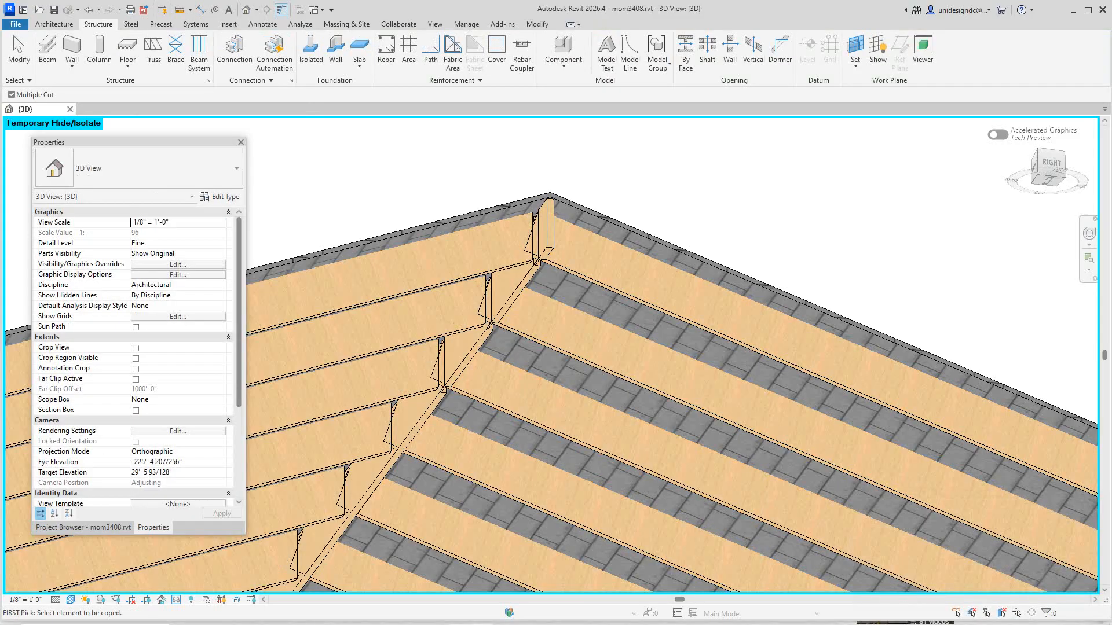
- Cope the new slope's gable-end rafter against the ridge beam with Multiple Cut, and continue with the next rafters along the ridge
{"action": "scroll", "coordinate": [739, 270], "scroll_direction": "down", "scroll_amount": 3}
{"action": "middle_click_drag", "start_coordinate": [737, 271], "coordinate": [788, 209]}
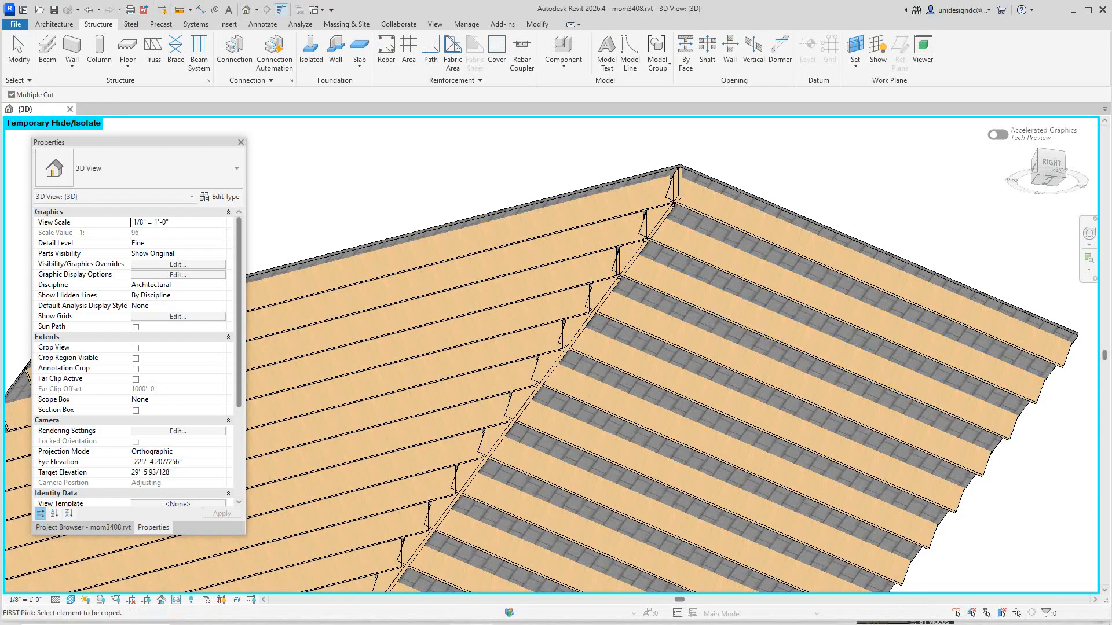
{"action": "scroll", "coordinate": [869, 342], "scroll_direction": "up", "scroll_amount": 2}
{"action": "middle_click_drag", "start_coordinate": [869, 342], "coordinate": [961, 457]}
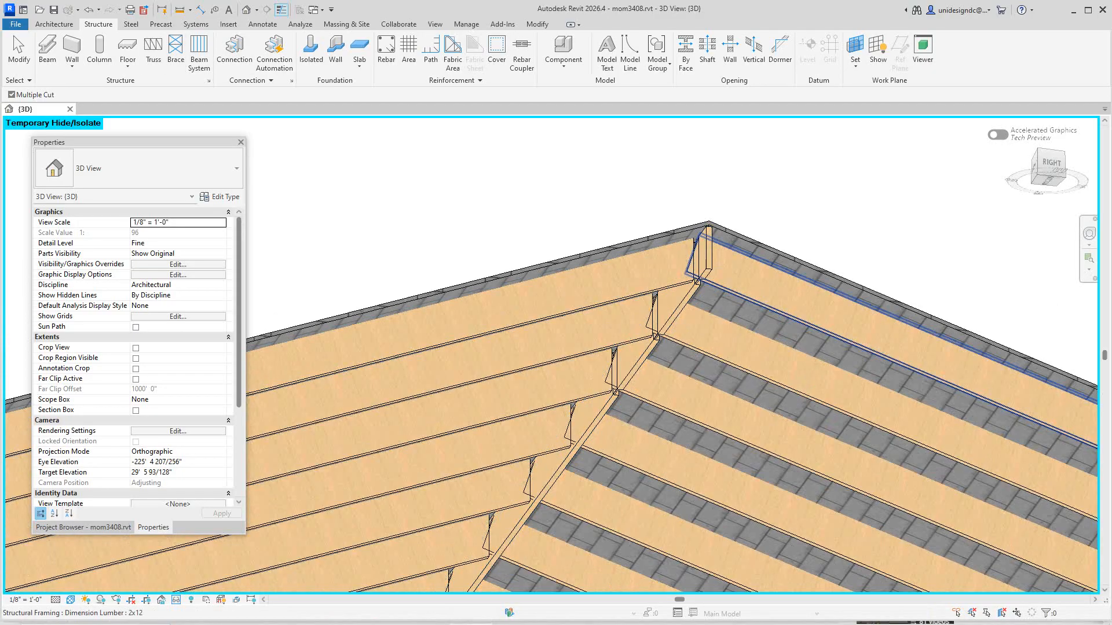
{"action": "left_click", "coordinate": [786, 314]}
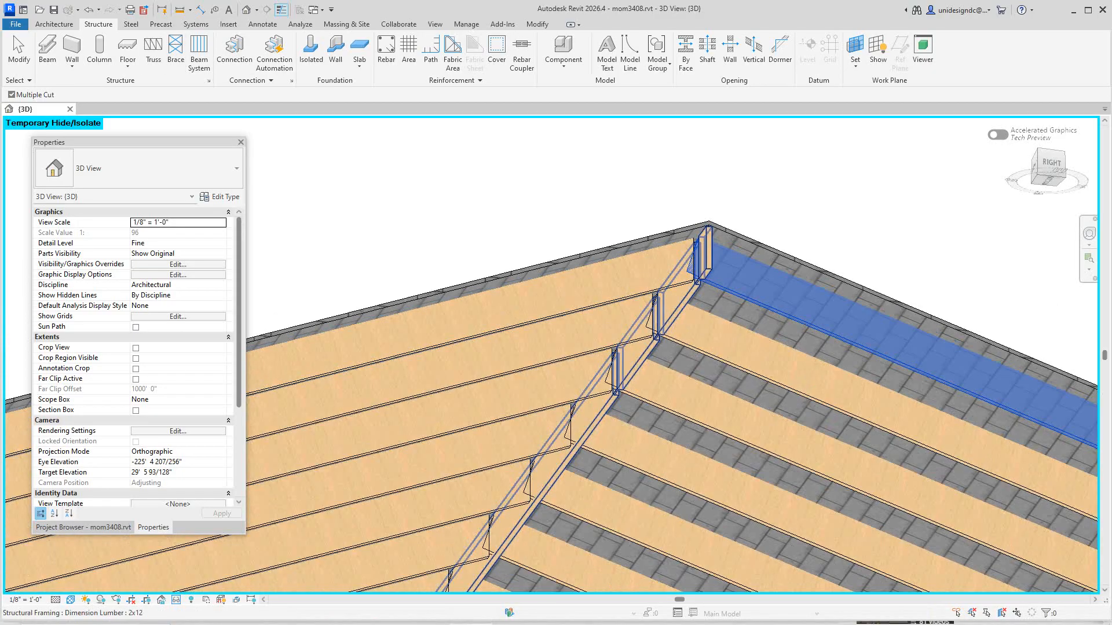
{"action": "left_click", "coordinate": [637, 359]}
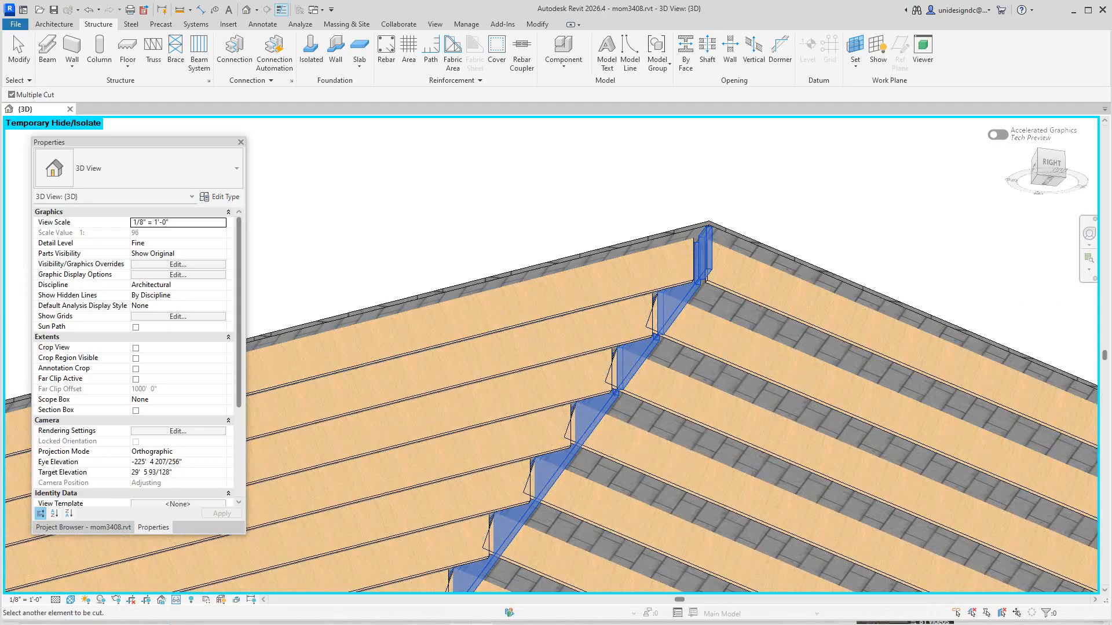
{"action": "left_click", "coordinate": [649, 314]}
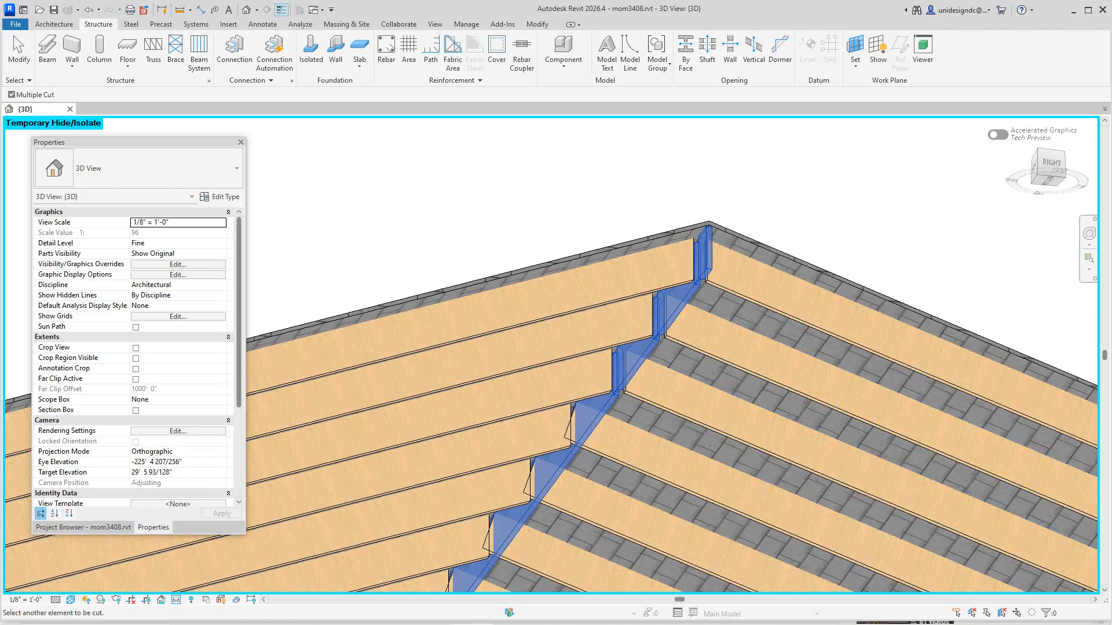
{"action": "left_click", "coordinate": [637, 452]}
- Add the new slope's remaining rafters toward the far gable to the multiple cope cut made by the ridge beam
{"action": "scroll", "coordinate": [637, 451], "scroll_direction": "down", "scroll_amount": 2}
{"action": "middle_click_drag", "start_coordinate": [637, 452], "coordinate": [682, 300]}
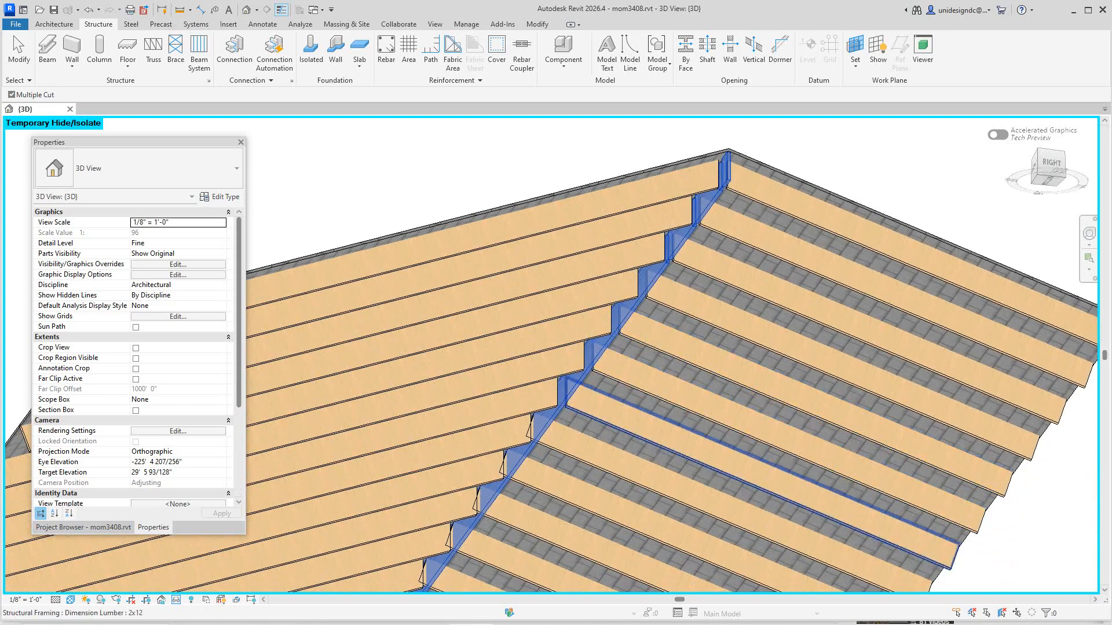
{"action": "middle_click_drag", "start_coordinate": [591, 449], "coordinate": [706, 333]}
{"action": "left_click", "coordinate": [707, 337]}
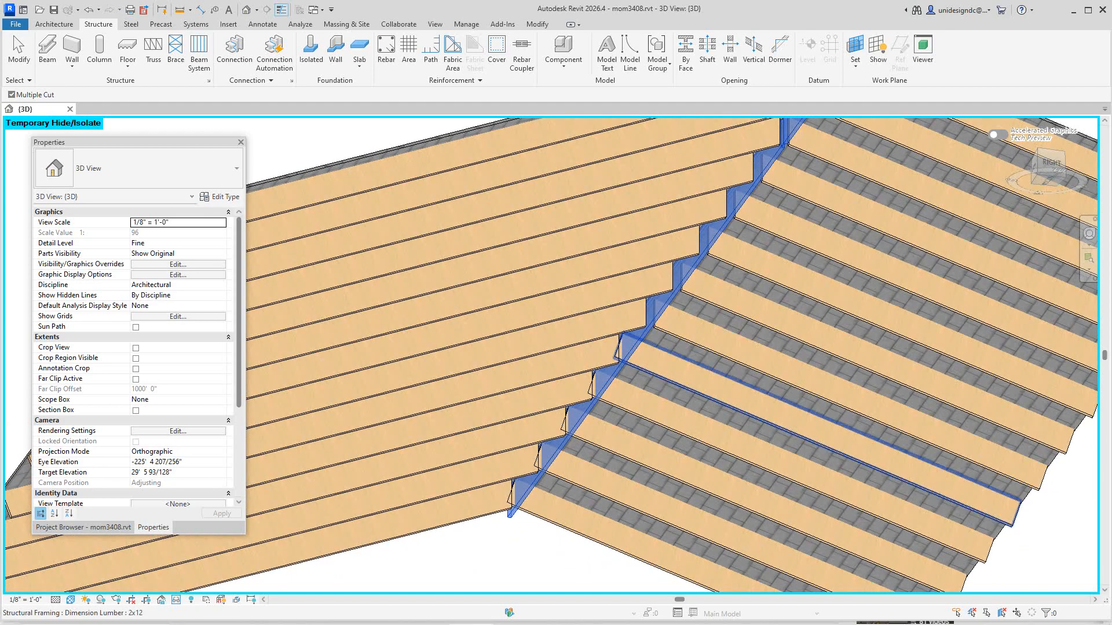
{"action": "left_click", "coordinate": [624, 340]}
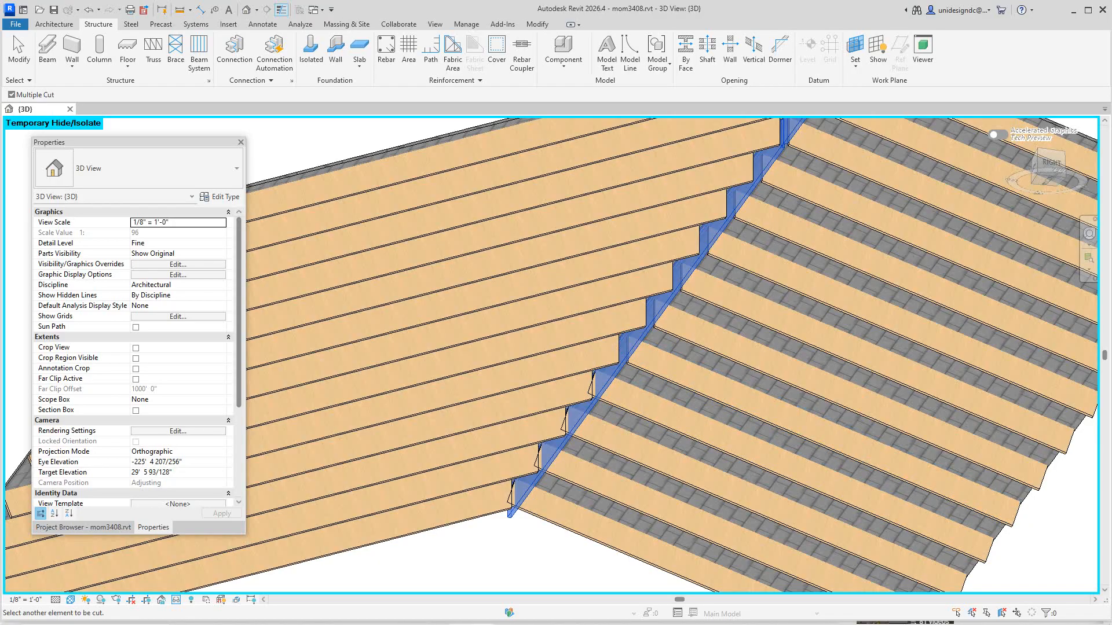
{"action": "left_click", "coordinate": [607, 392]}
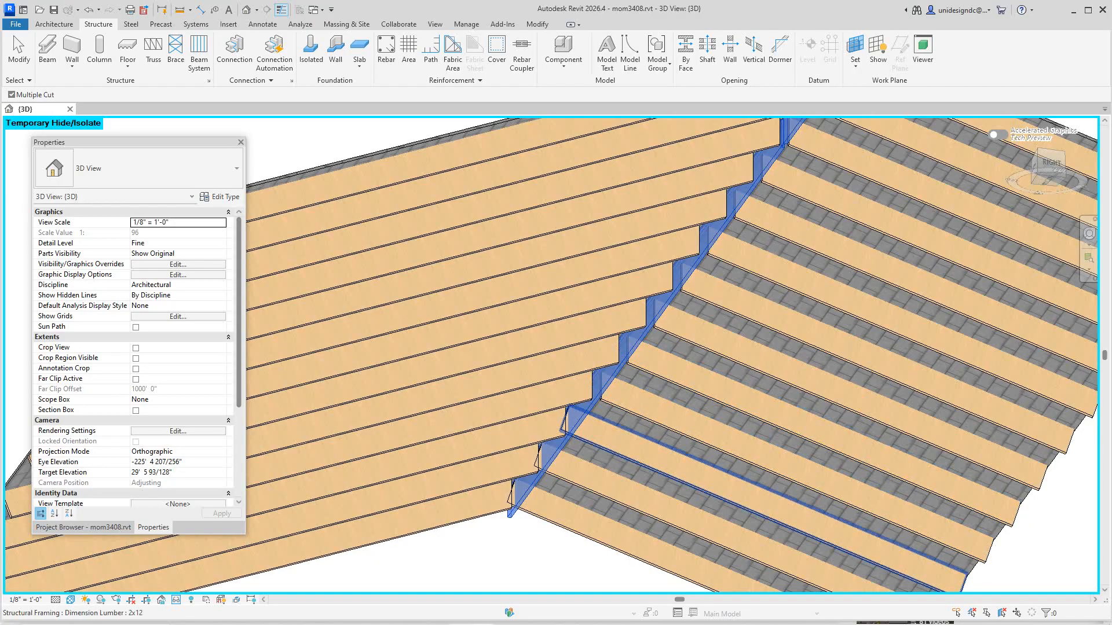
{"action": "left_click", "coordinate": [583, 431]}
{"action": "left_click", "coordinate": [557, 466]}
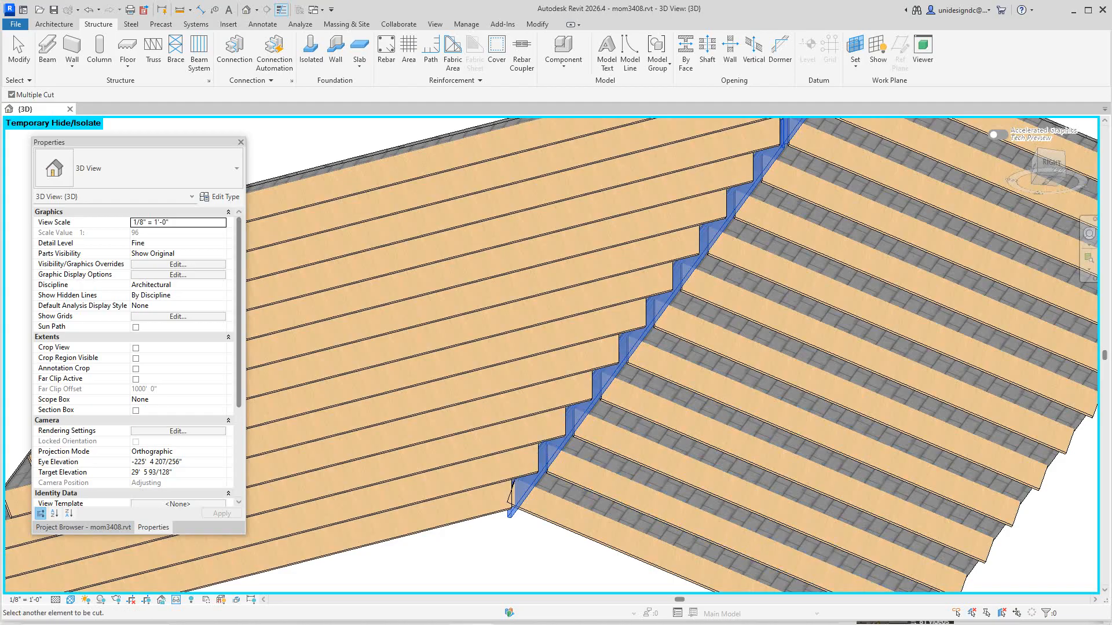
- Inspect the framed roof from above and straight on from its left gable end, and end the Cope command
{"action": "scroll", "coordinate": [513, 486], "scroll_direction": "down", "scroll_amount": 3}
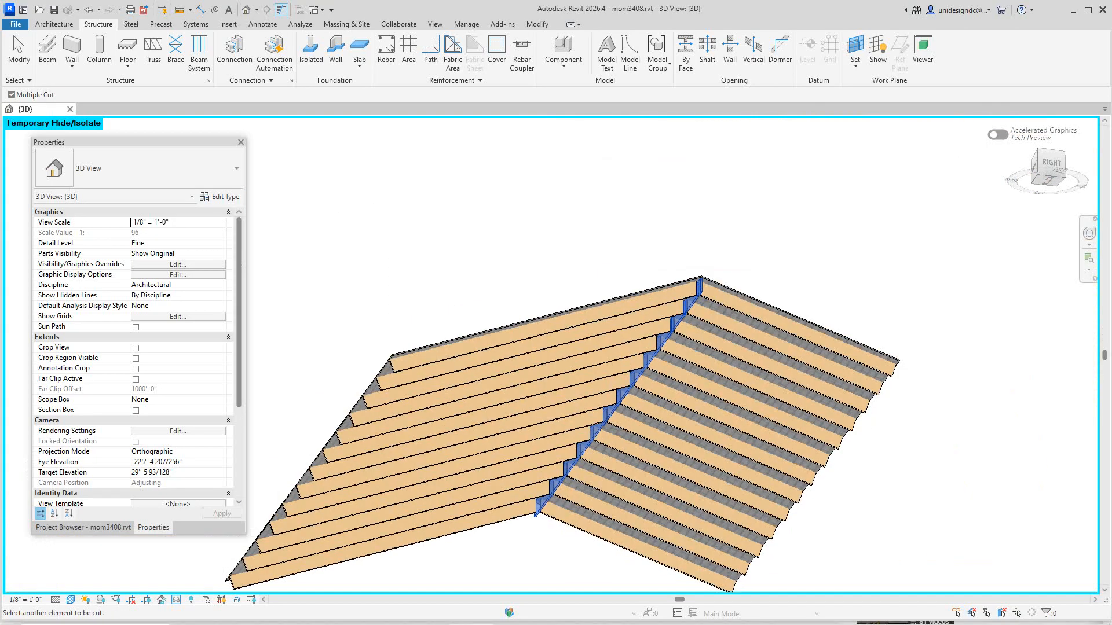
{"action": "left_click_drag", "start_coordinate": [1051, 175], "coordinate": [988, 241]}
{"action": "left_click", "coordinate": [997, 135]}
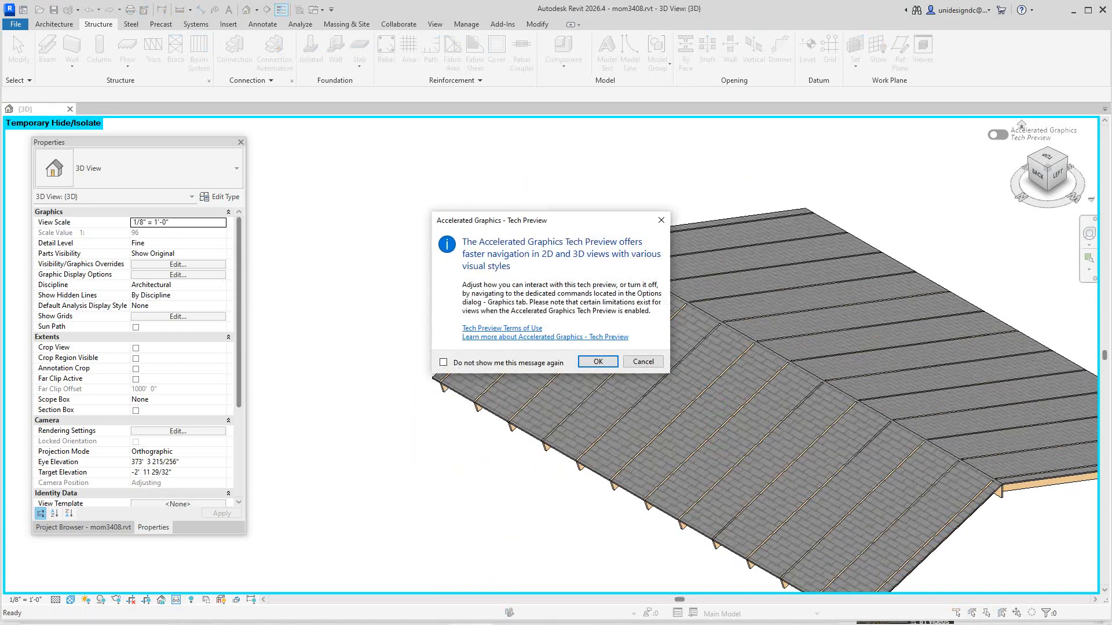
{"action": "left_click", "coordinate": [643, 362]}
{"action": "scroll", "coordinate": [685, 364], "scroll_direction": "down", "scroll_amount": 1}
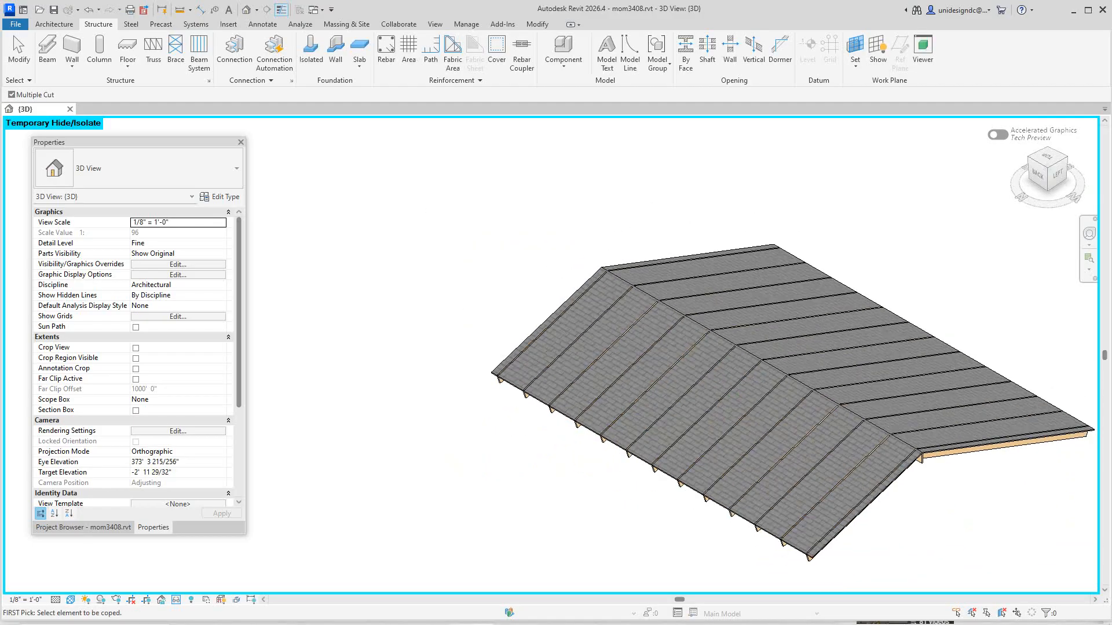
{"action": "middle_click_drag", "start_coordinate": [685, 364], "coordinate": [656, 366]}
{"action": "left_click", "coordinate": [1058, 174]}
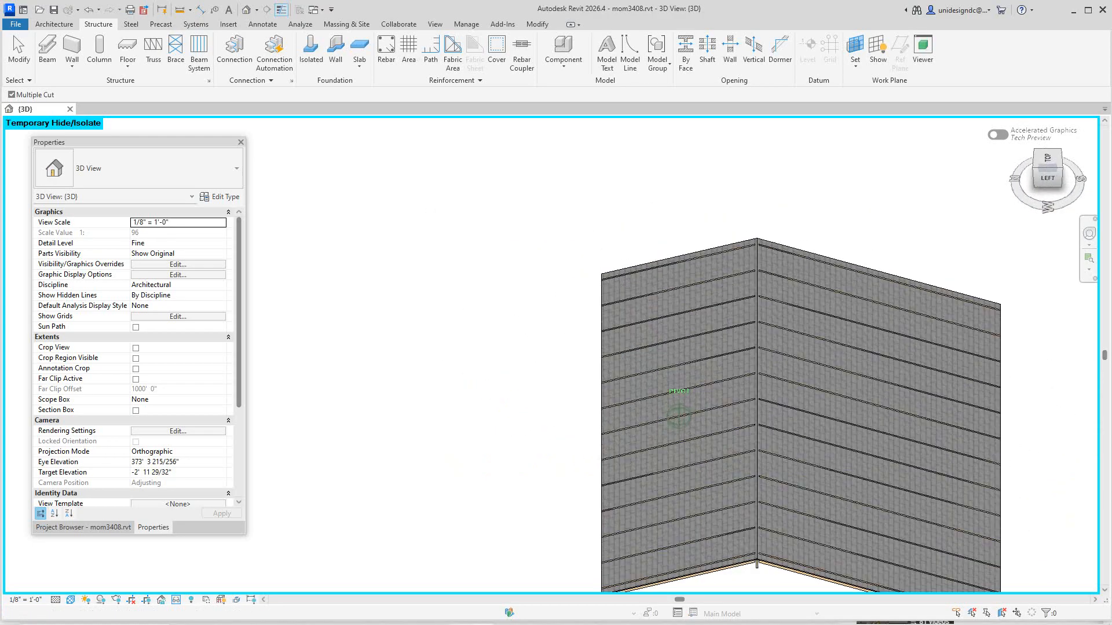
{"action": "scroll", "coordinate": [762, 406], "scroll_direction": "up", "scroll_amount": 9}
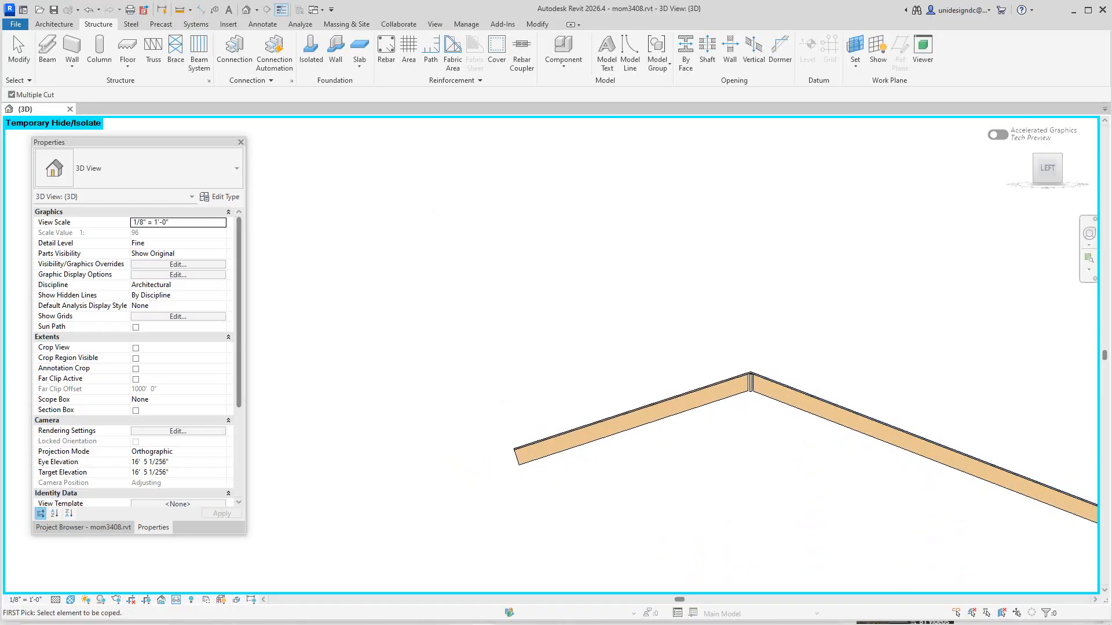
{"action": "scroll", "coordinate": [784, 394], "scroll_direction": "down", "scroll_amount": 6}
{"action": "middle_click_drag", "start_coordinate": [784, 396], "coordinate": [623, 390]}
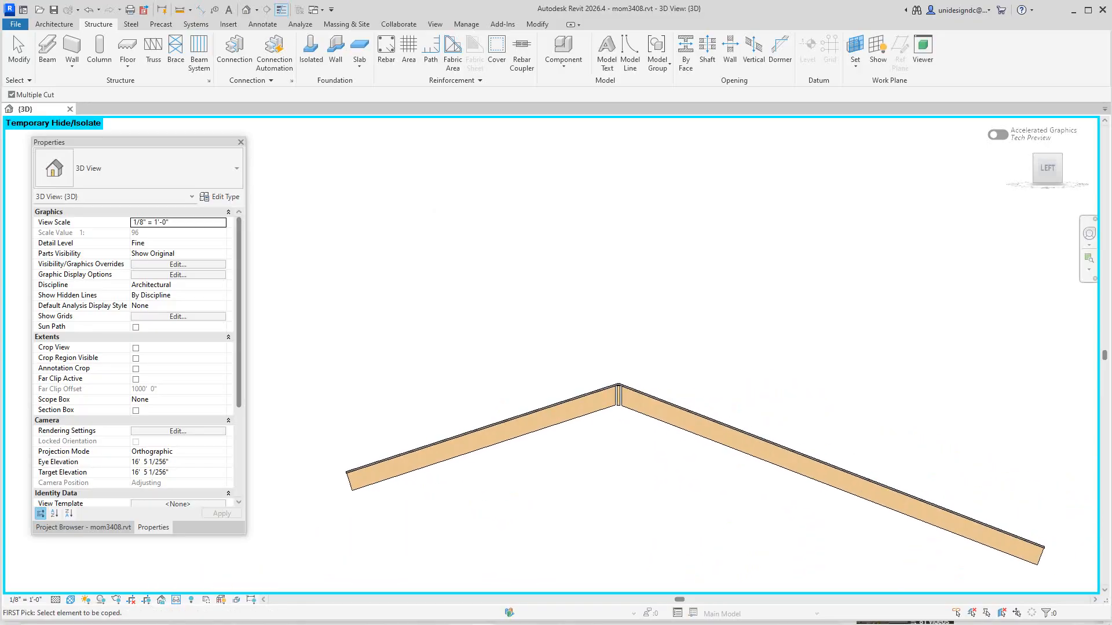
{"action": "right_click", "coordinate": [505, 315]}
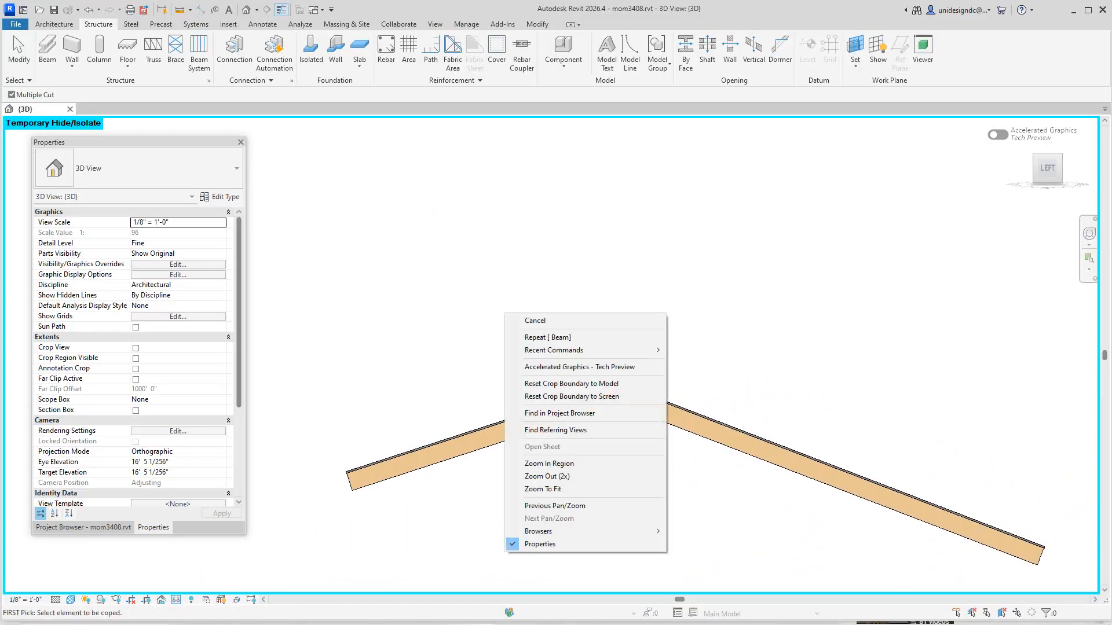
{"action": "left_click", "coordinate": [535, 320]}
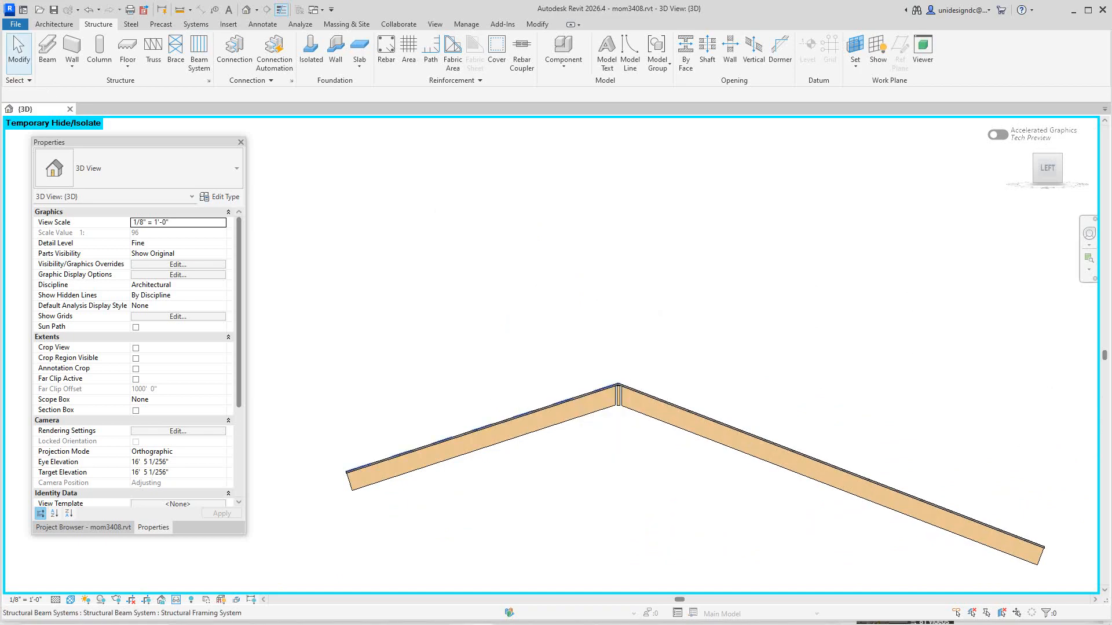
- Review the properties of a gable-end 2x12 rafter and of its beam system, and clear the selection
{"action": "left_click", "coordinate": [456, 401]}
{"action": "key", "text": "Escape"}
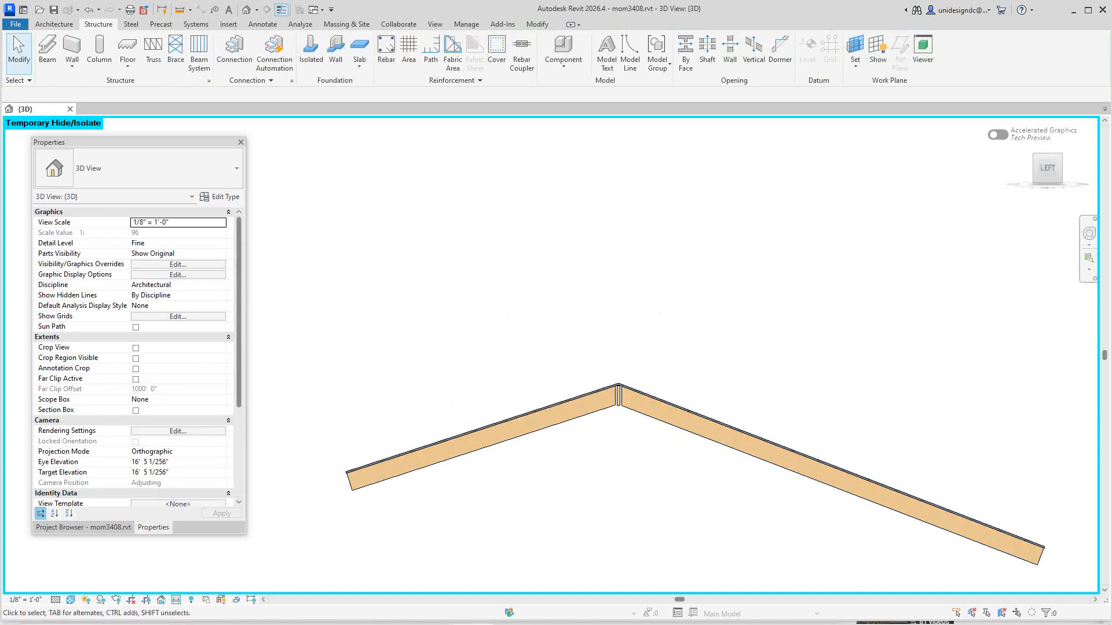
{"action": "left_click", "coordinate": [443, 460]}
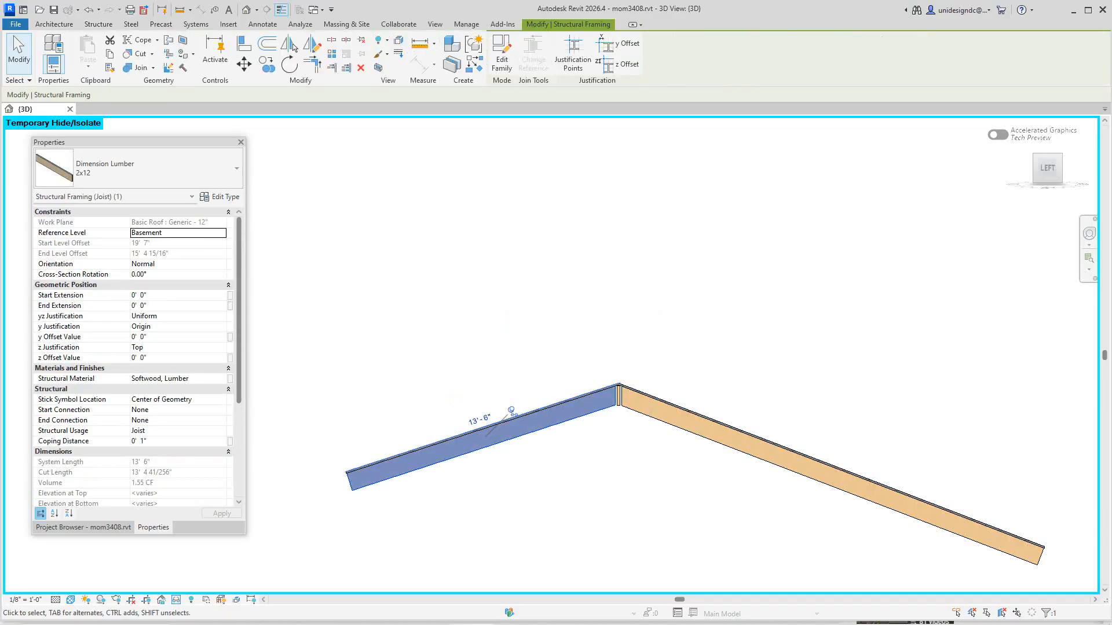
{"action": "key", "text": "Escape"}
{"action": "left_click", "coordinate": [511, 419]}
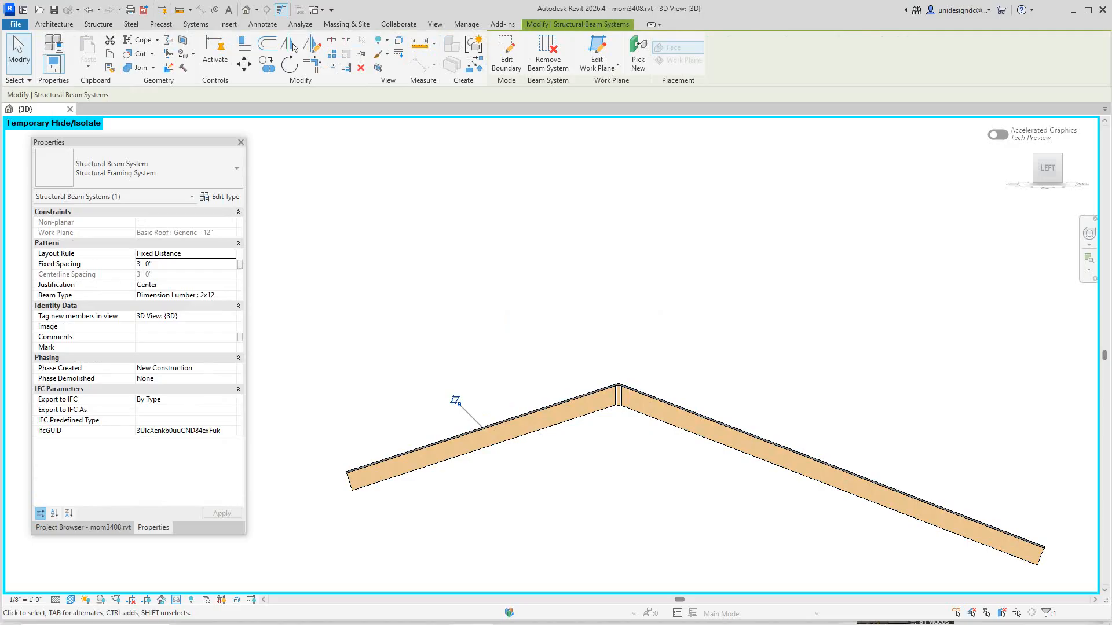
{"action": "key", "text": "Escape"}
- Reset the temporary hide/isolate in a 3D view from above so the whole house is displayed with its roof
{"action": "left_click_drag", "start_coordinate": [1048, 170], "coordinate": [1008, 200]}
{"action": "scroll", "coordinate": [912, 152], "scroll_direction": "down", "scroll_amount": 2}
{"action": "middle_click_drag", "start_coordinate": [912, 155], "coordinate": [904, 116]}
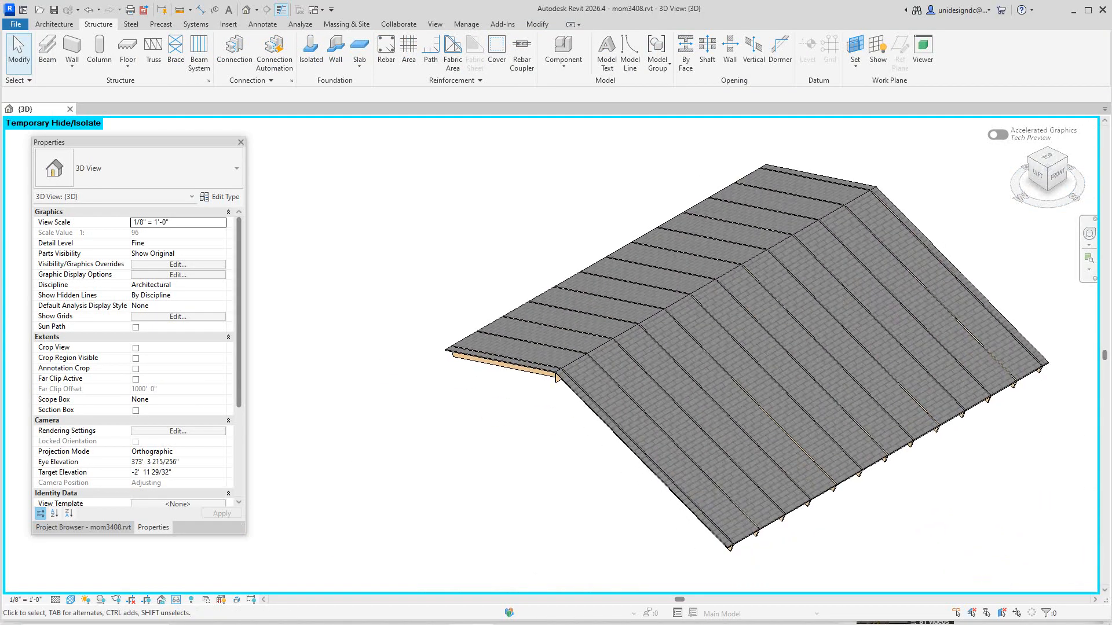
{"action": "left_click", "coordinate": [176, 599]}
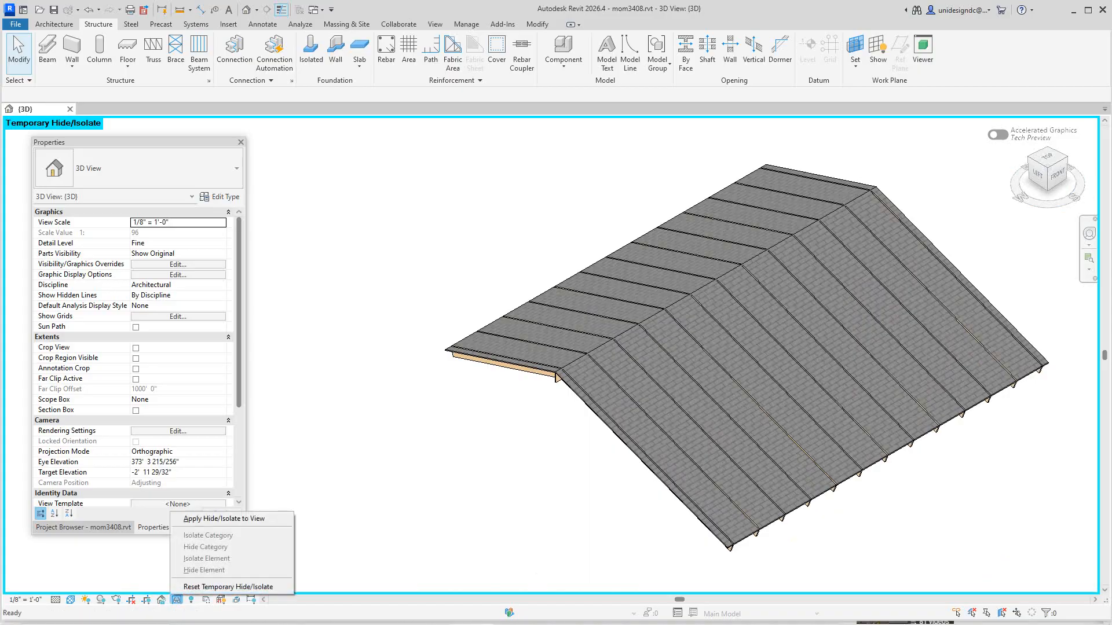
{"action": "left_click", "coordinate": [229, 586]}
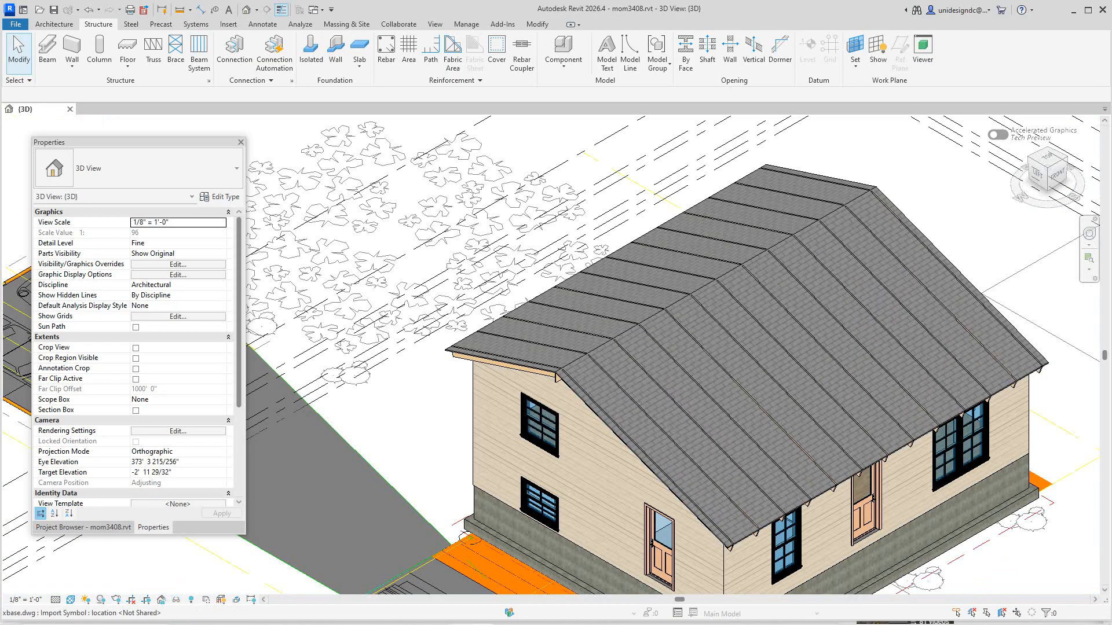
- Examine the complete house and its roof framing from the opposite front corner, clearing the selection of the imported site drawing
{"action": "left_click", "coordinate": [450, 546]}
{"action": "scroll", "coordinate": [641, 468], "scroll_direction": "down", "scroll_amount": 2}
{"action": "middle_click_drag", "start_coordinate": [641, 468], "coordinate": [659, 441]}
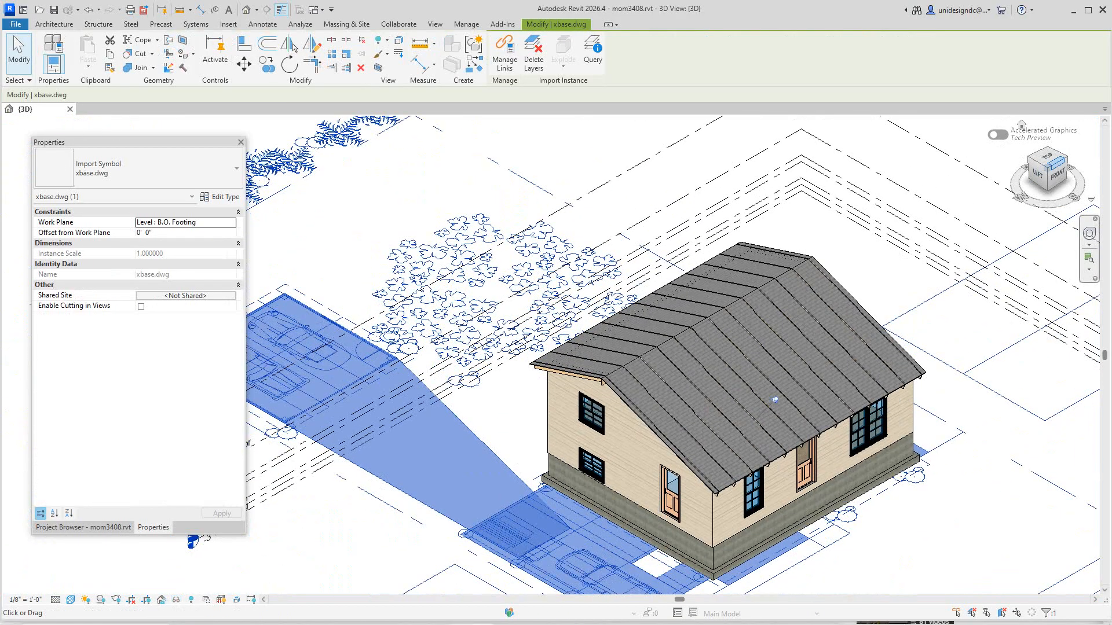
{"action": "left_click_drag", "start_coordinate": [1057, 174], "coordinate": [1002, 172]}
{"action": "key", "text": "Escape"}
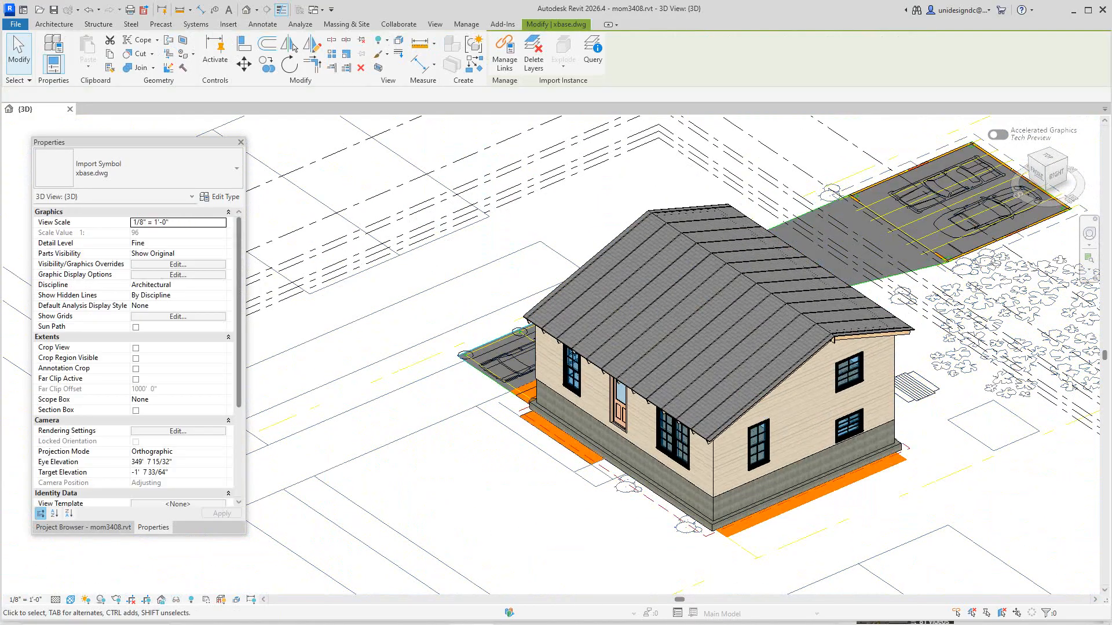
{"action": "scroll", "coordinate": [647, 404], "scroll_direction": "up", "scroll_amount": 1}
{"action": "scroll", "coordinate": [788, 386], "scroll_direction": "up", "scroll_amount": 1}
{"action": "middle_click_drag", "start_coordinate": [787, 387], "coordinate": [599, 398]}
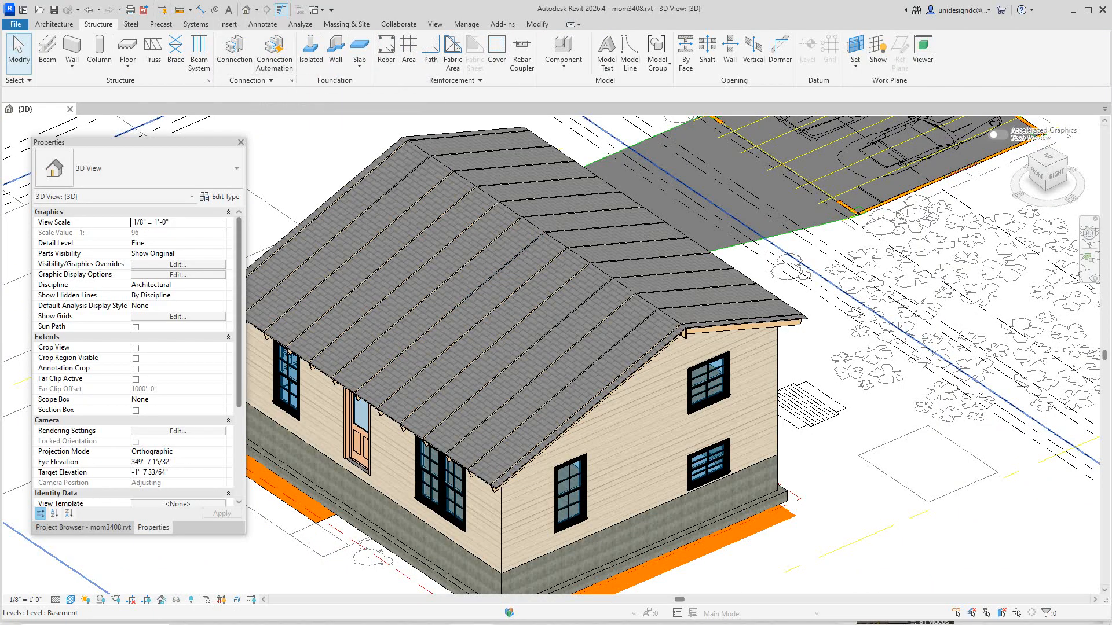
- Place Flat 1x12 roof fascia along the front eave and both sloping roof edges of the right gable end
{"action": "scroll", "coordinate": [739, 350], "scroll_direction": "up", "scroll_amount": 1}
{"action": "scroll", "coordinate": [677, 323], "scroll_direction": "down", "scroll_amount": 2}
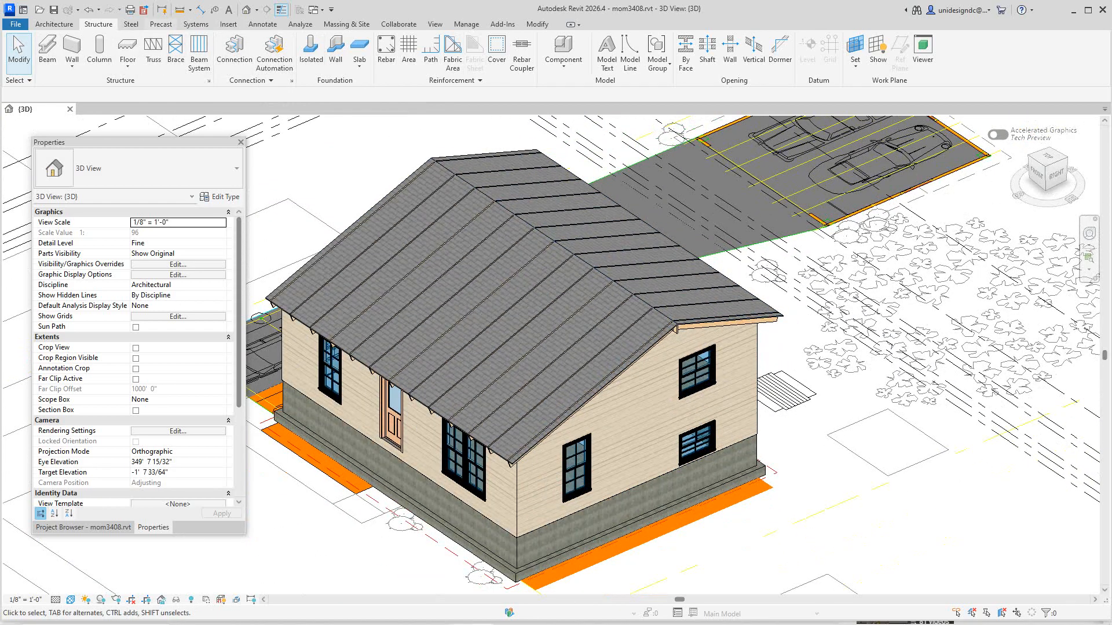
{"action": "left_click", "coordinate": [54, 24]}
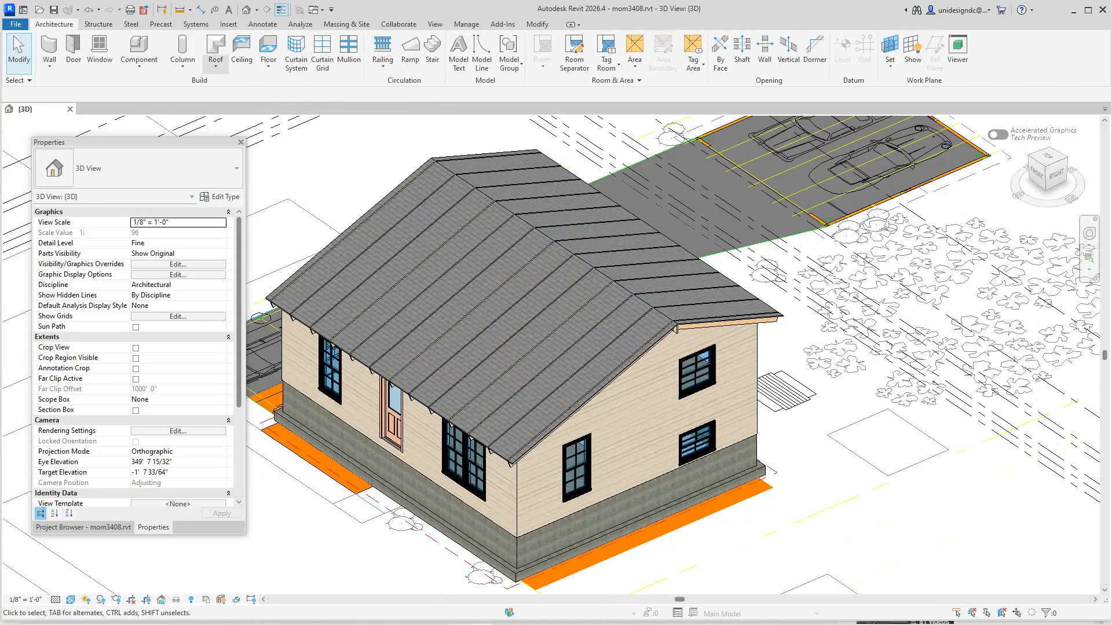
{"action": "left_click", "coordinate": [215, 63]}
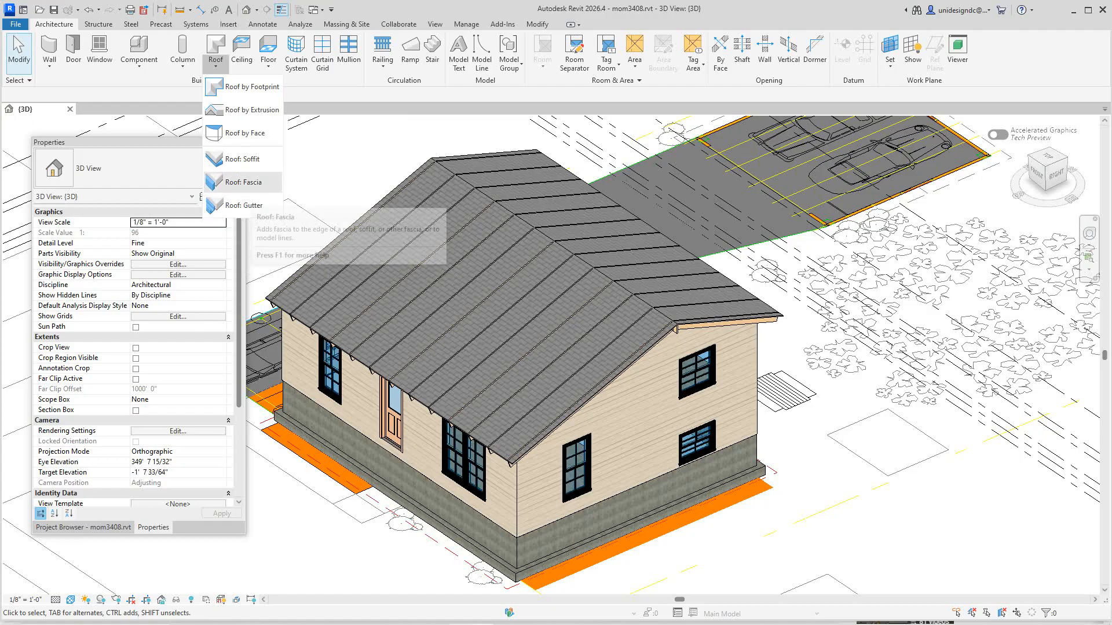
{"action": "left_click", "coordinate": [243, 182]}
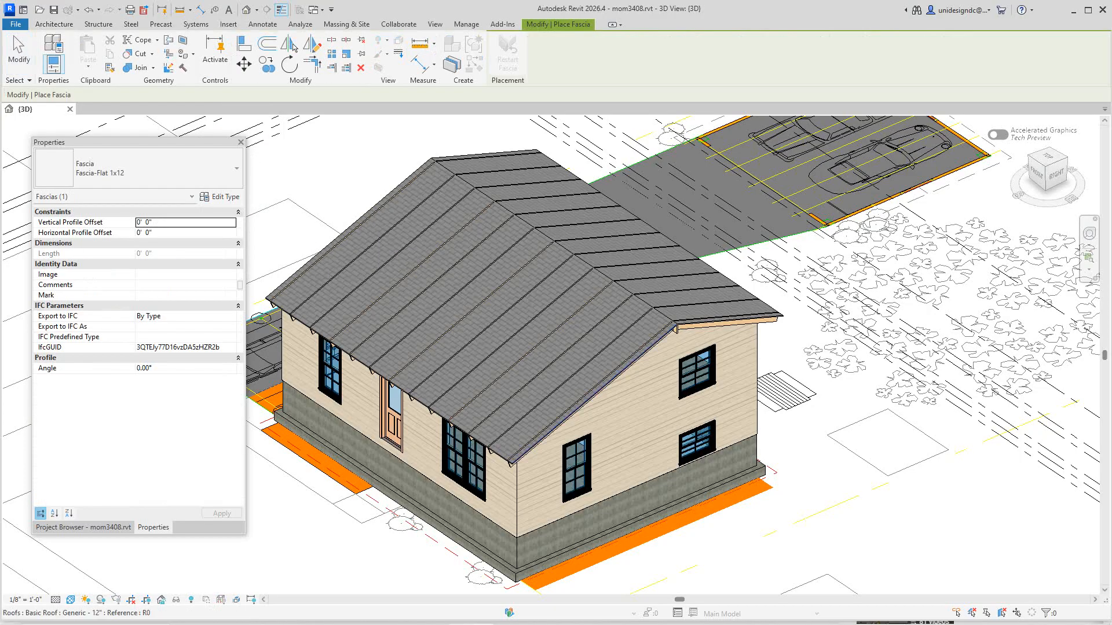
{"action": "left_click", "coordinate": [579, 408]}
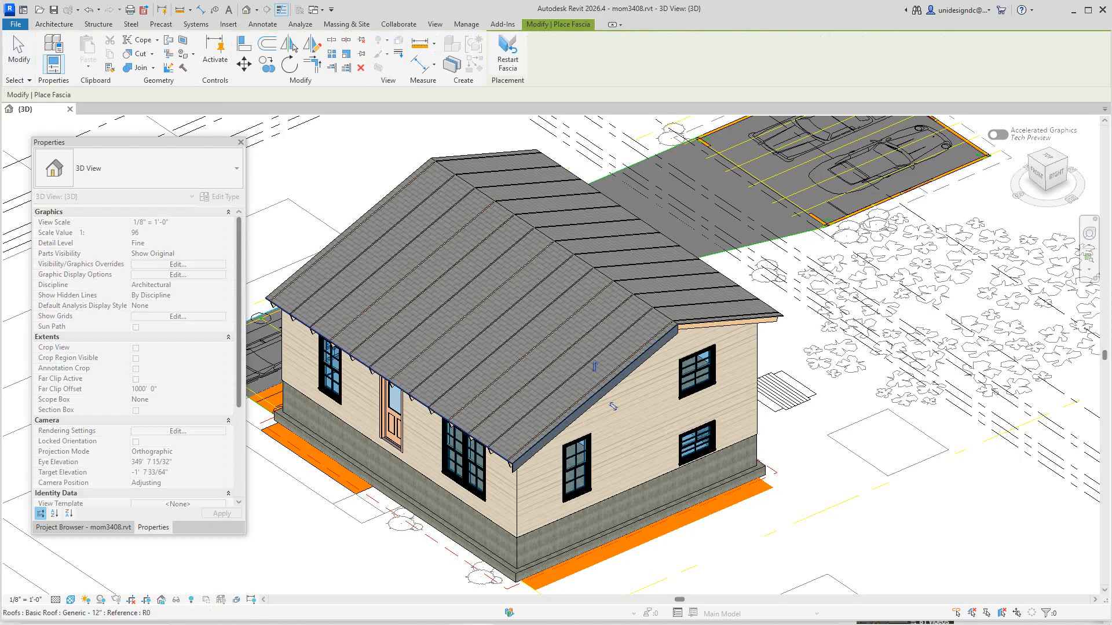
{"action": "left_click", "coordinate": [451, 424]}
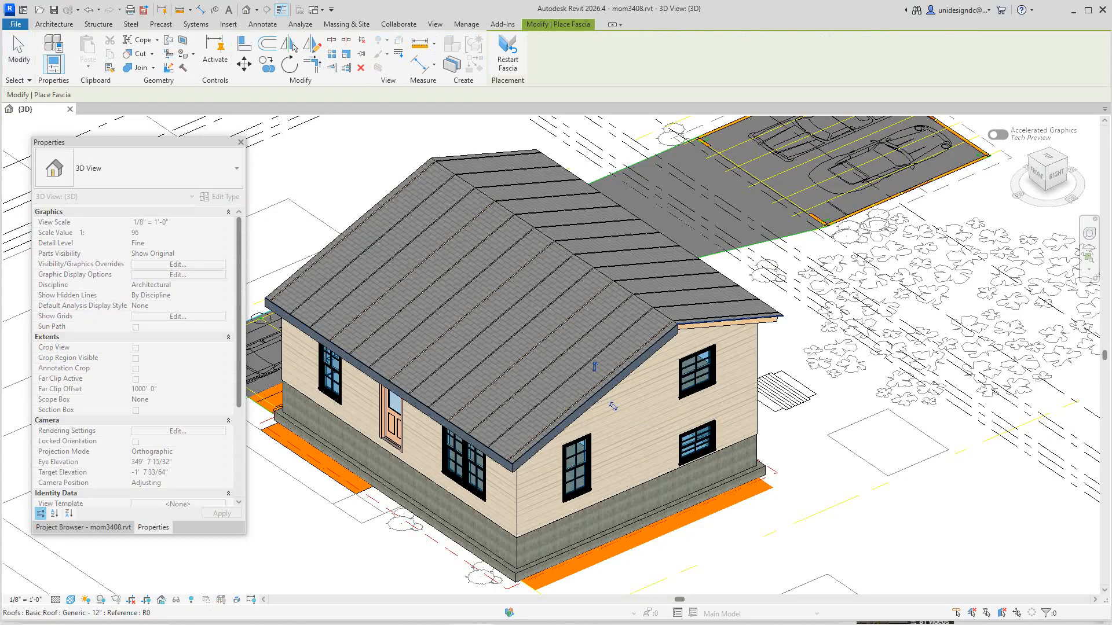
{"action": "left_click", "coordinate": [746, 320]}
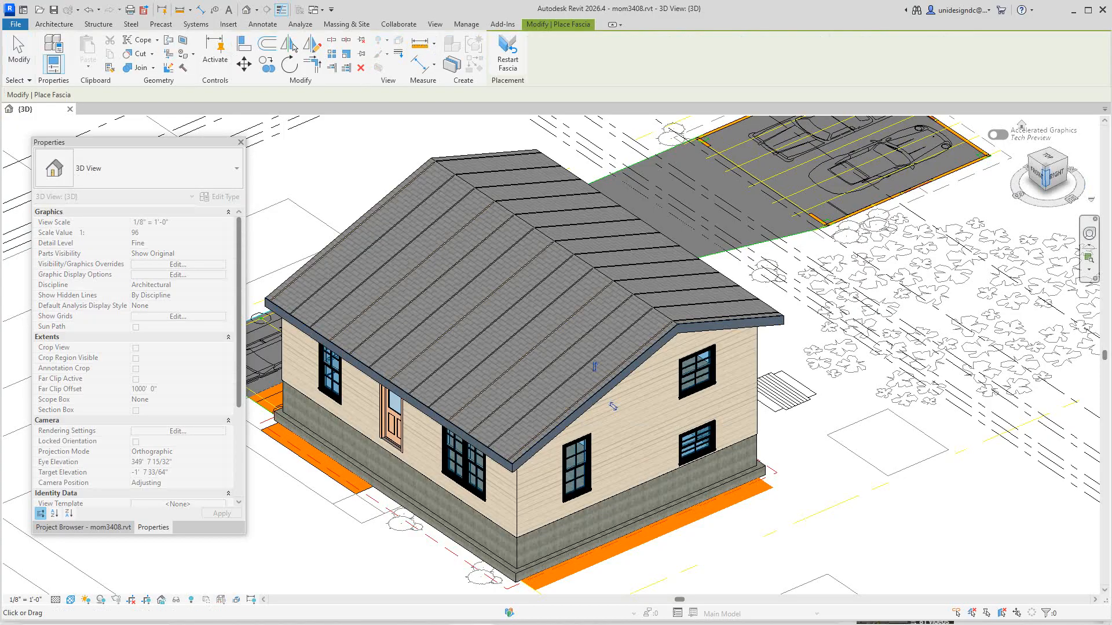
- Continue the fascia along the rear eave and both sloping roof edges of the left gable end
{"action": "left_click_drag", "start_coordinate": [1057, 175], "coordinate": [991, 146]}
{"action": "scroll", "coordinate": [518, 316], "scroll_direction": "up", "scroll_amount": 5}
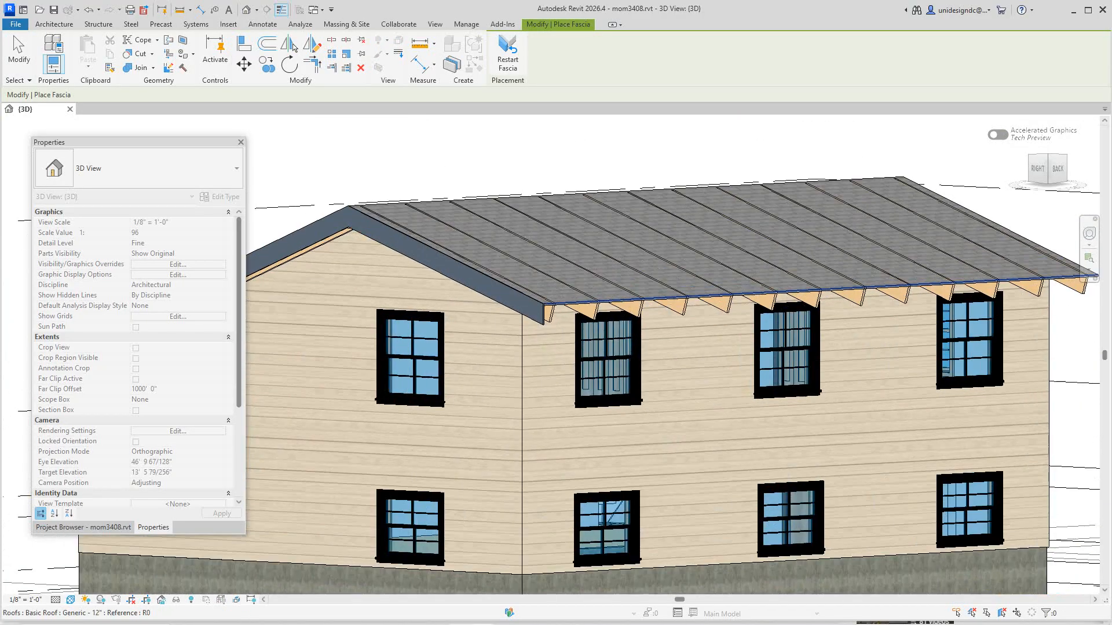
{"action": "scroll", "coordinate": [597, 316], "scroll_direction": "down", "scroll_amount": 3}
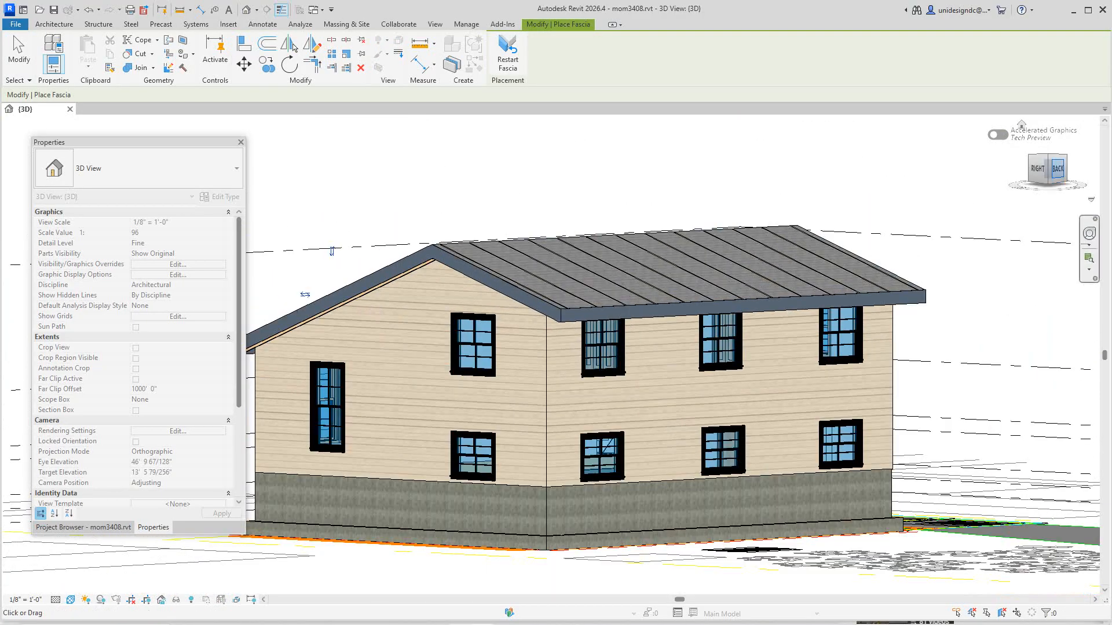
{"action": "middle_click_drag", "start_coordinate": [331, 250], "coordinate": [457, 196], "text": "shift"}
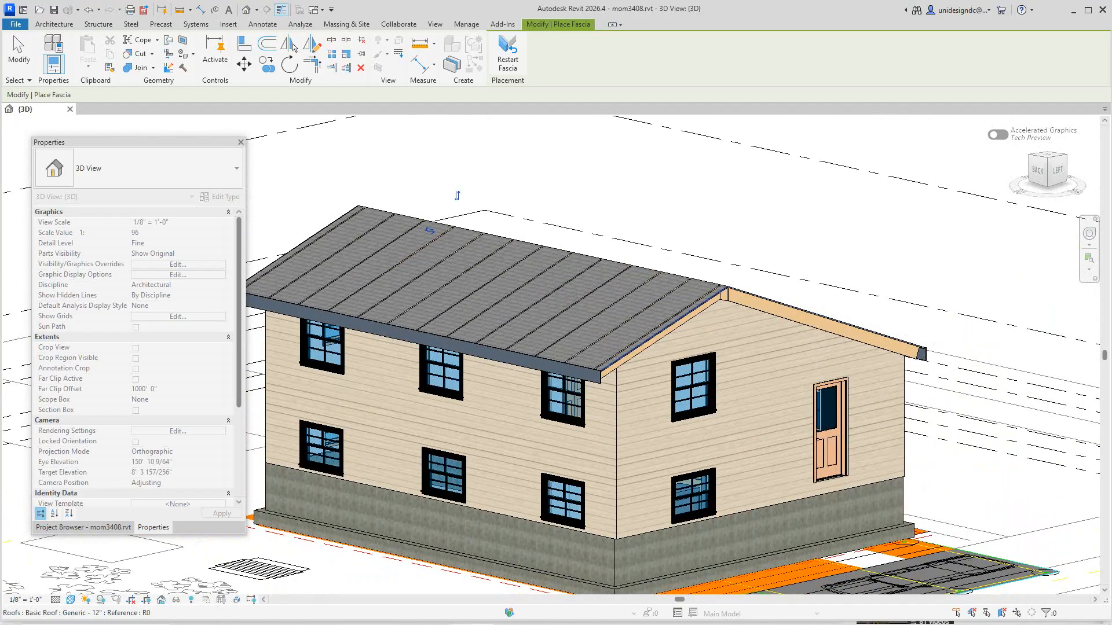
{"action": "left_click", "coordinate": [675, 322]}
{"action": "left_click", "coordinate": [786, 305]}
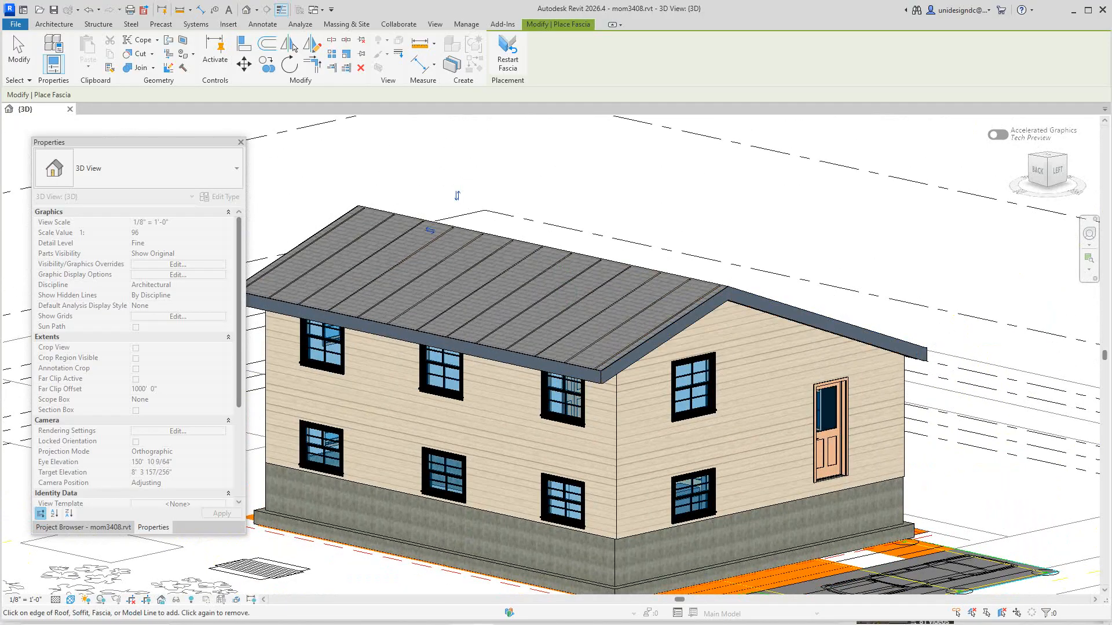